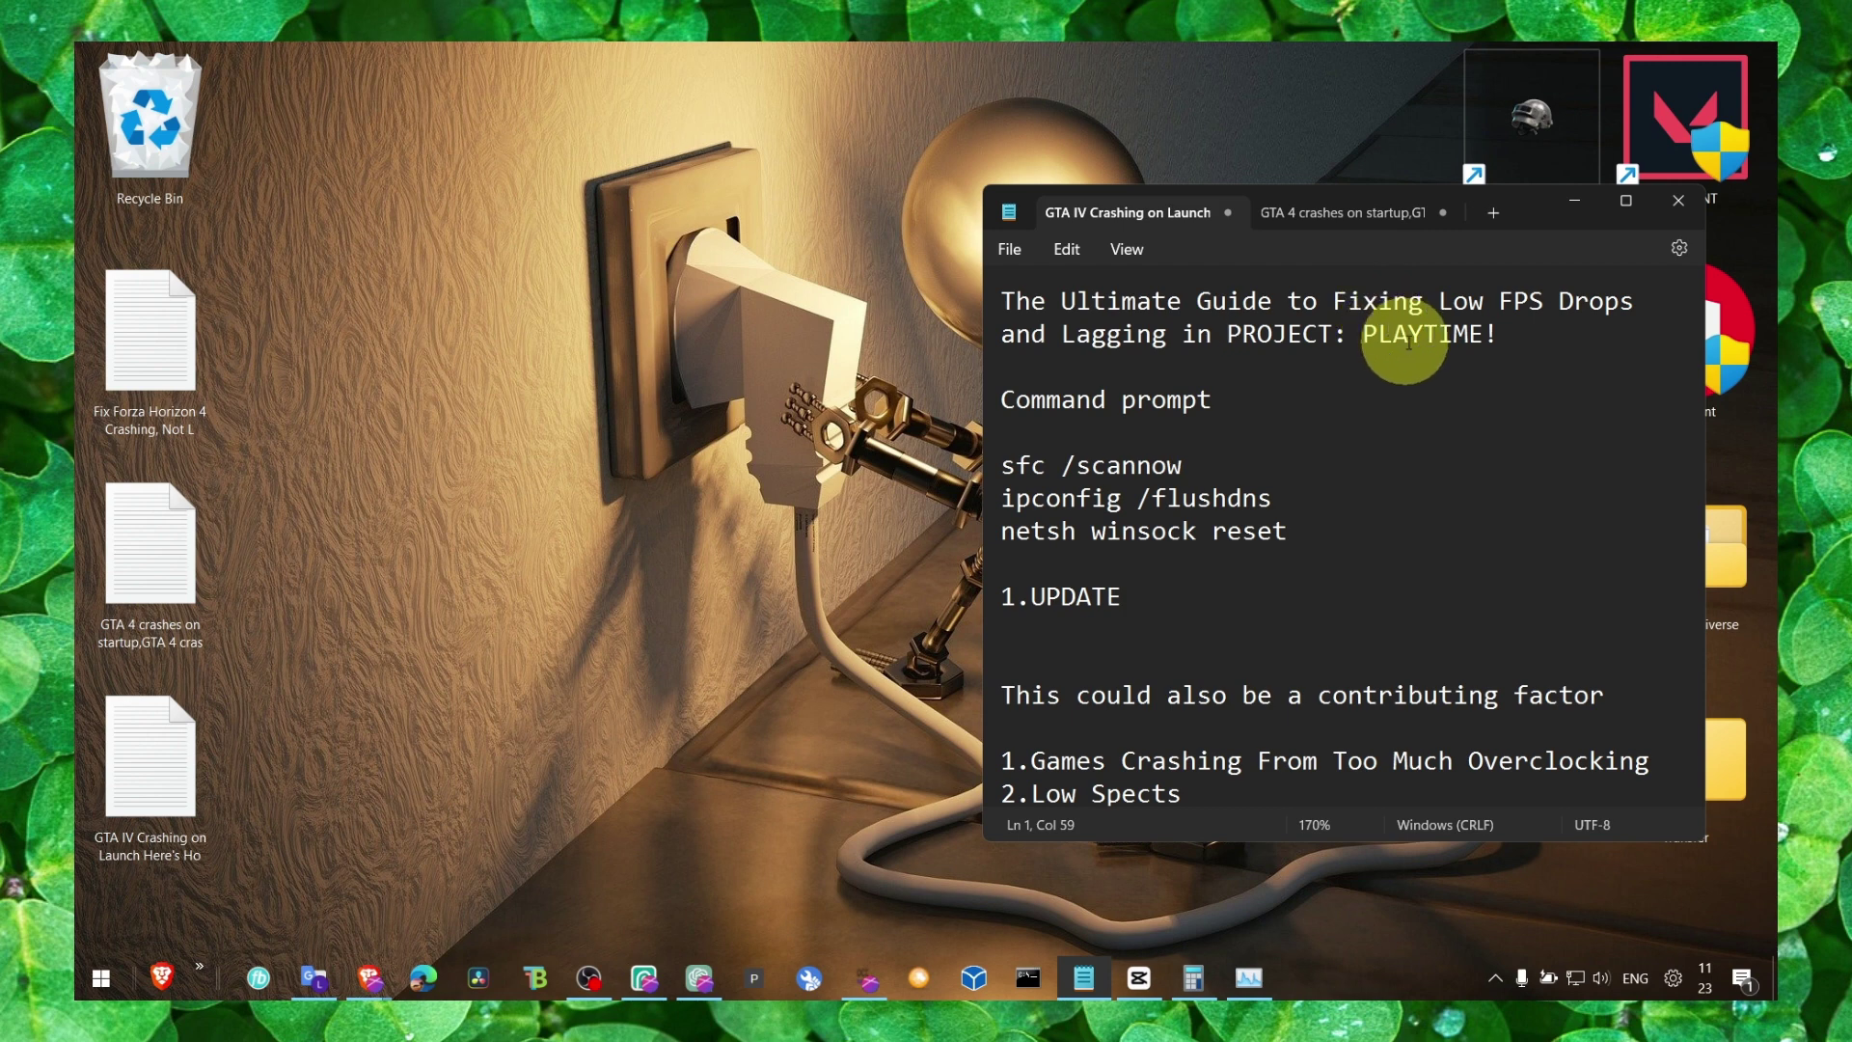
Step: Scroll through the Notepad lag-fixing guide listing the sfc, ipconfig and netsh commands
{"action": "left_click", "coordinate": [1387, 374]}
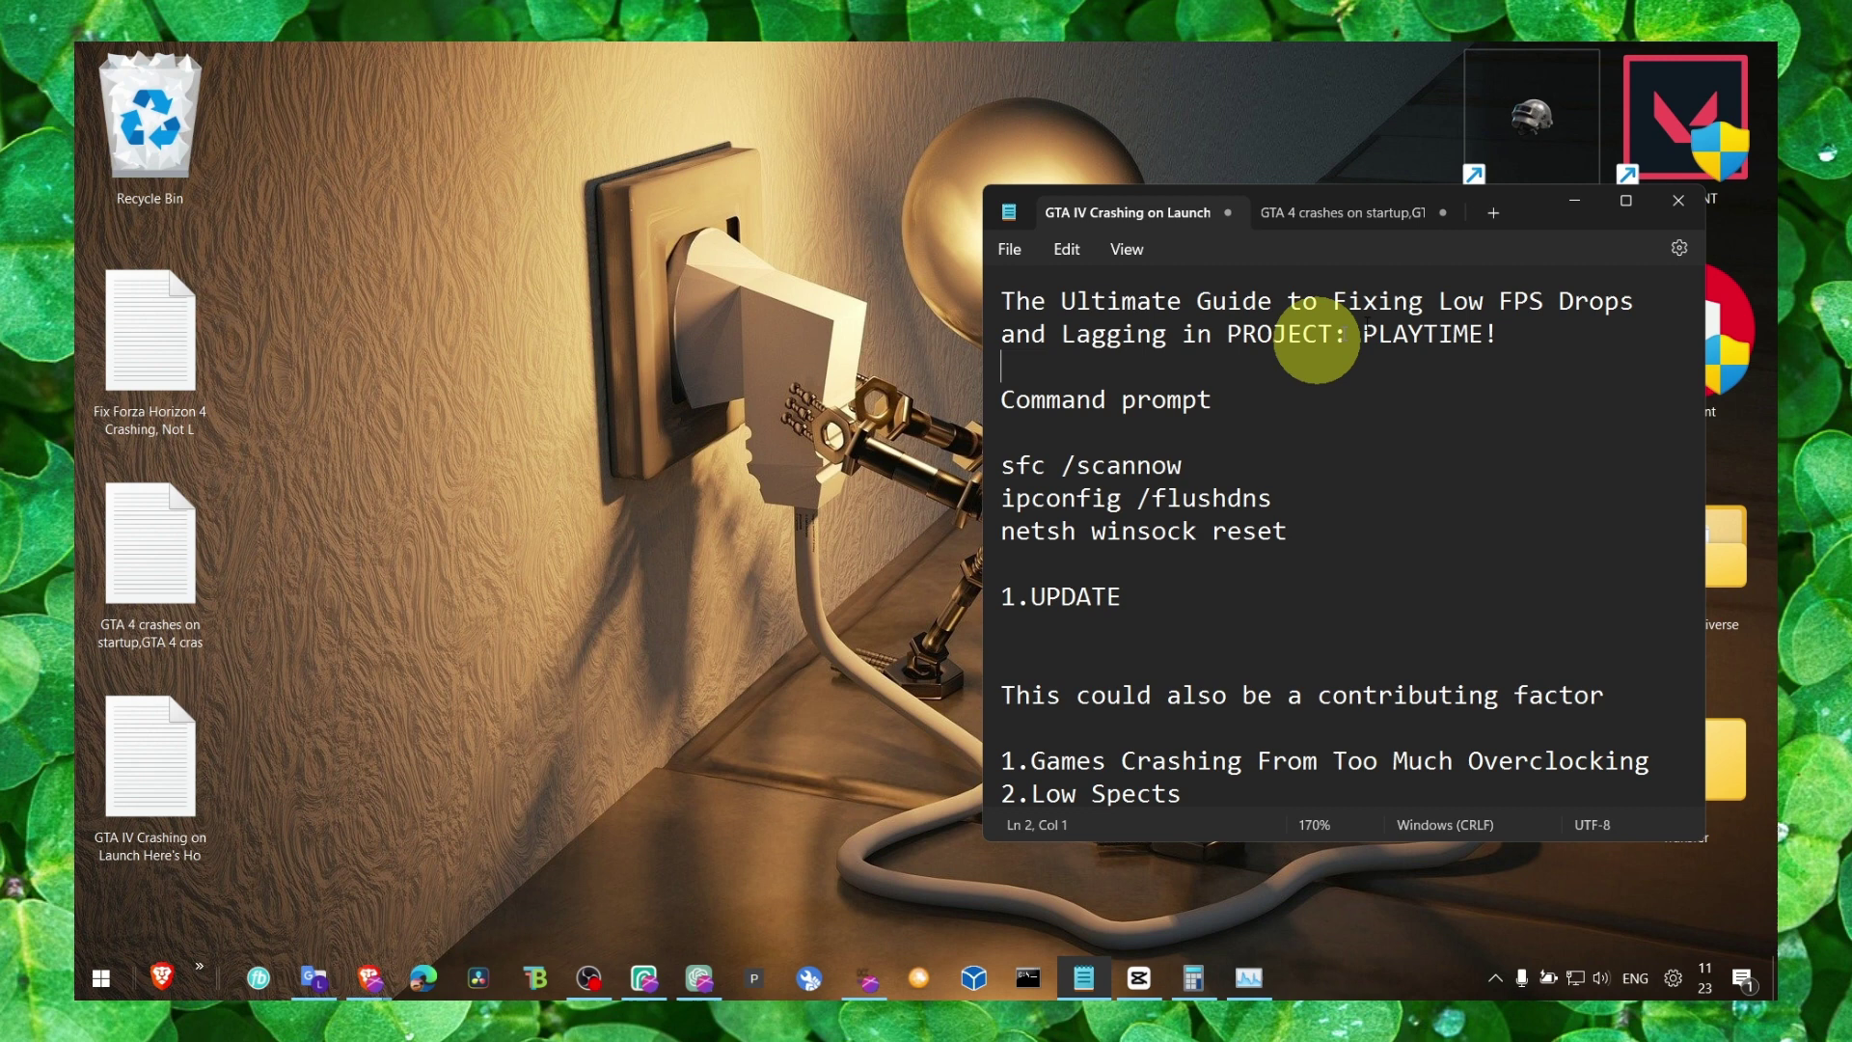
{"action": "left_click", "coordinate": [1360, 980]}
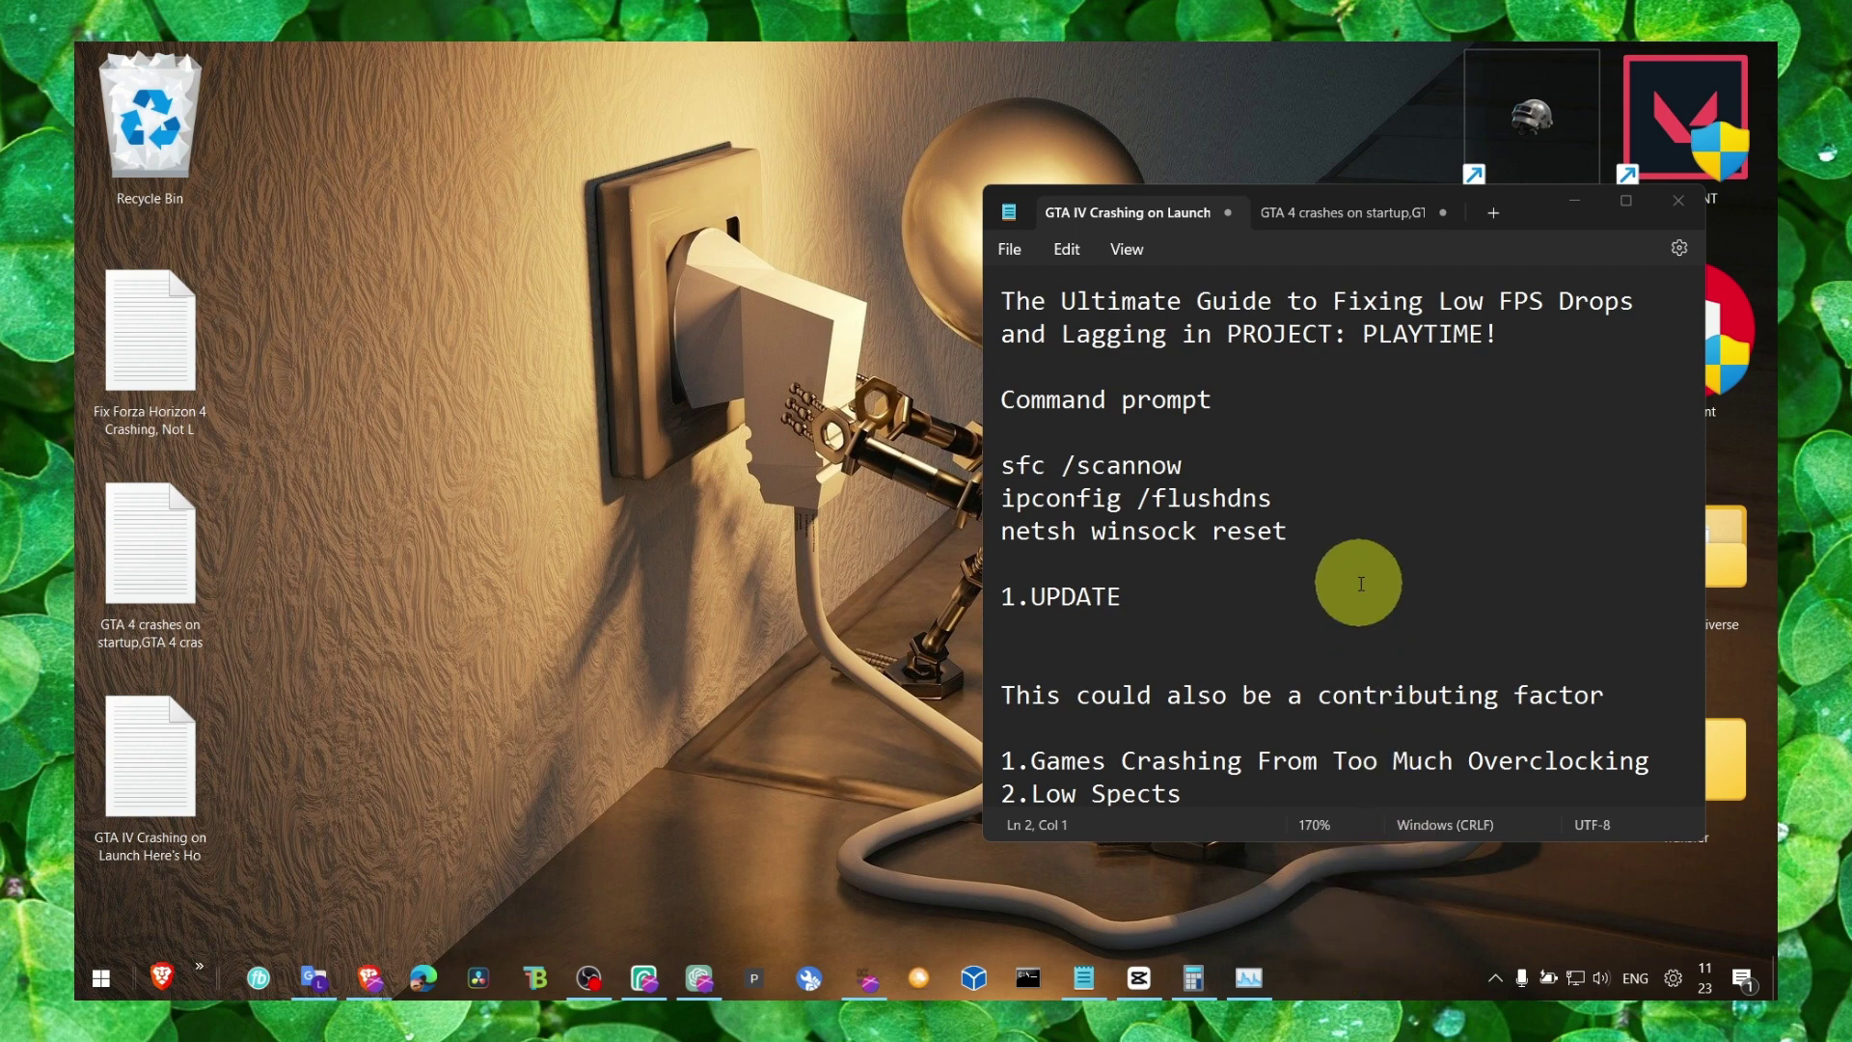
{"action": "scroll", "coordinate": [1333, 496], "scroll_direction": "down", "scroll_amount": 1}
{"action": "scroll", "coordinate": [1333, 497], "scroll_direction": "up", "scroll_amount": 1}
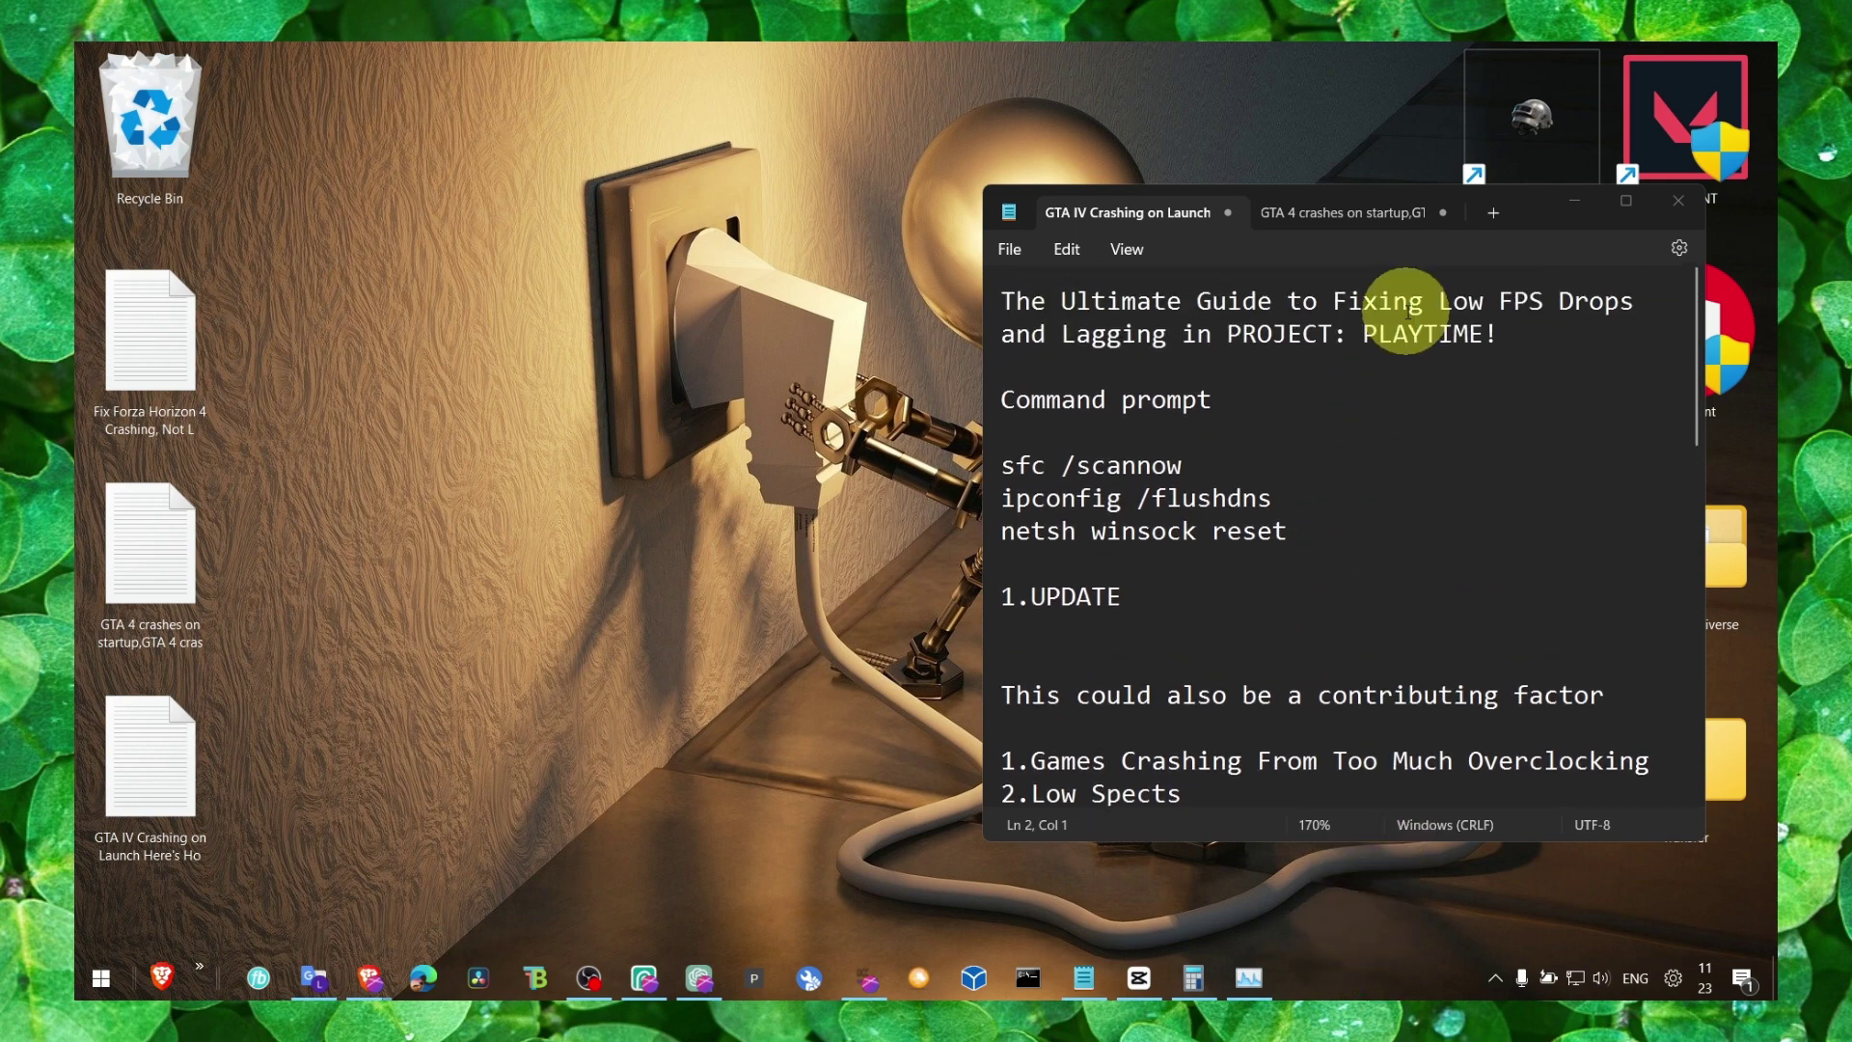
Step: Minimize the guide and open 'Adjust the appearance and performance of Windows' from search
{"action": "left_click", "coordinate": [1574, 201]}
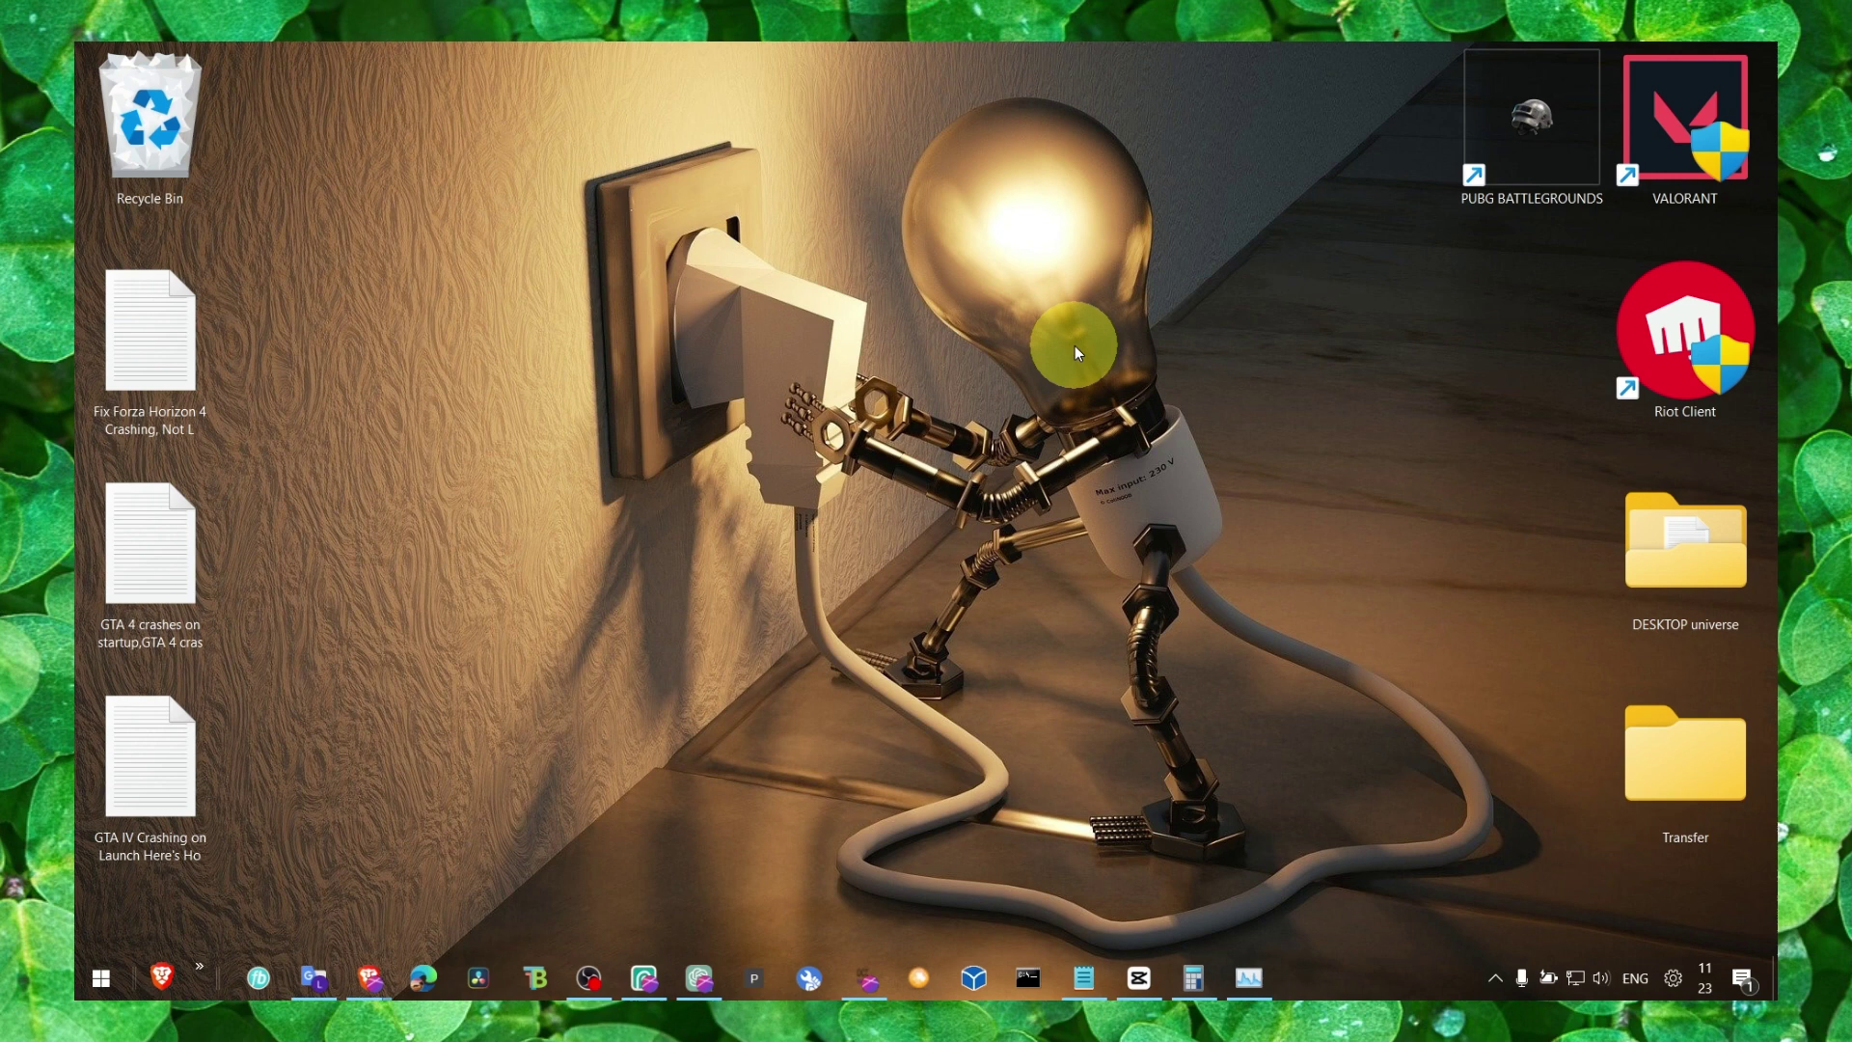
{"action": "key", "text": "super+s"}
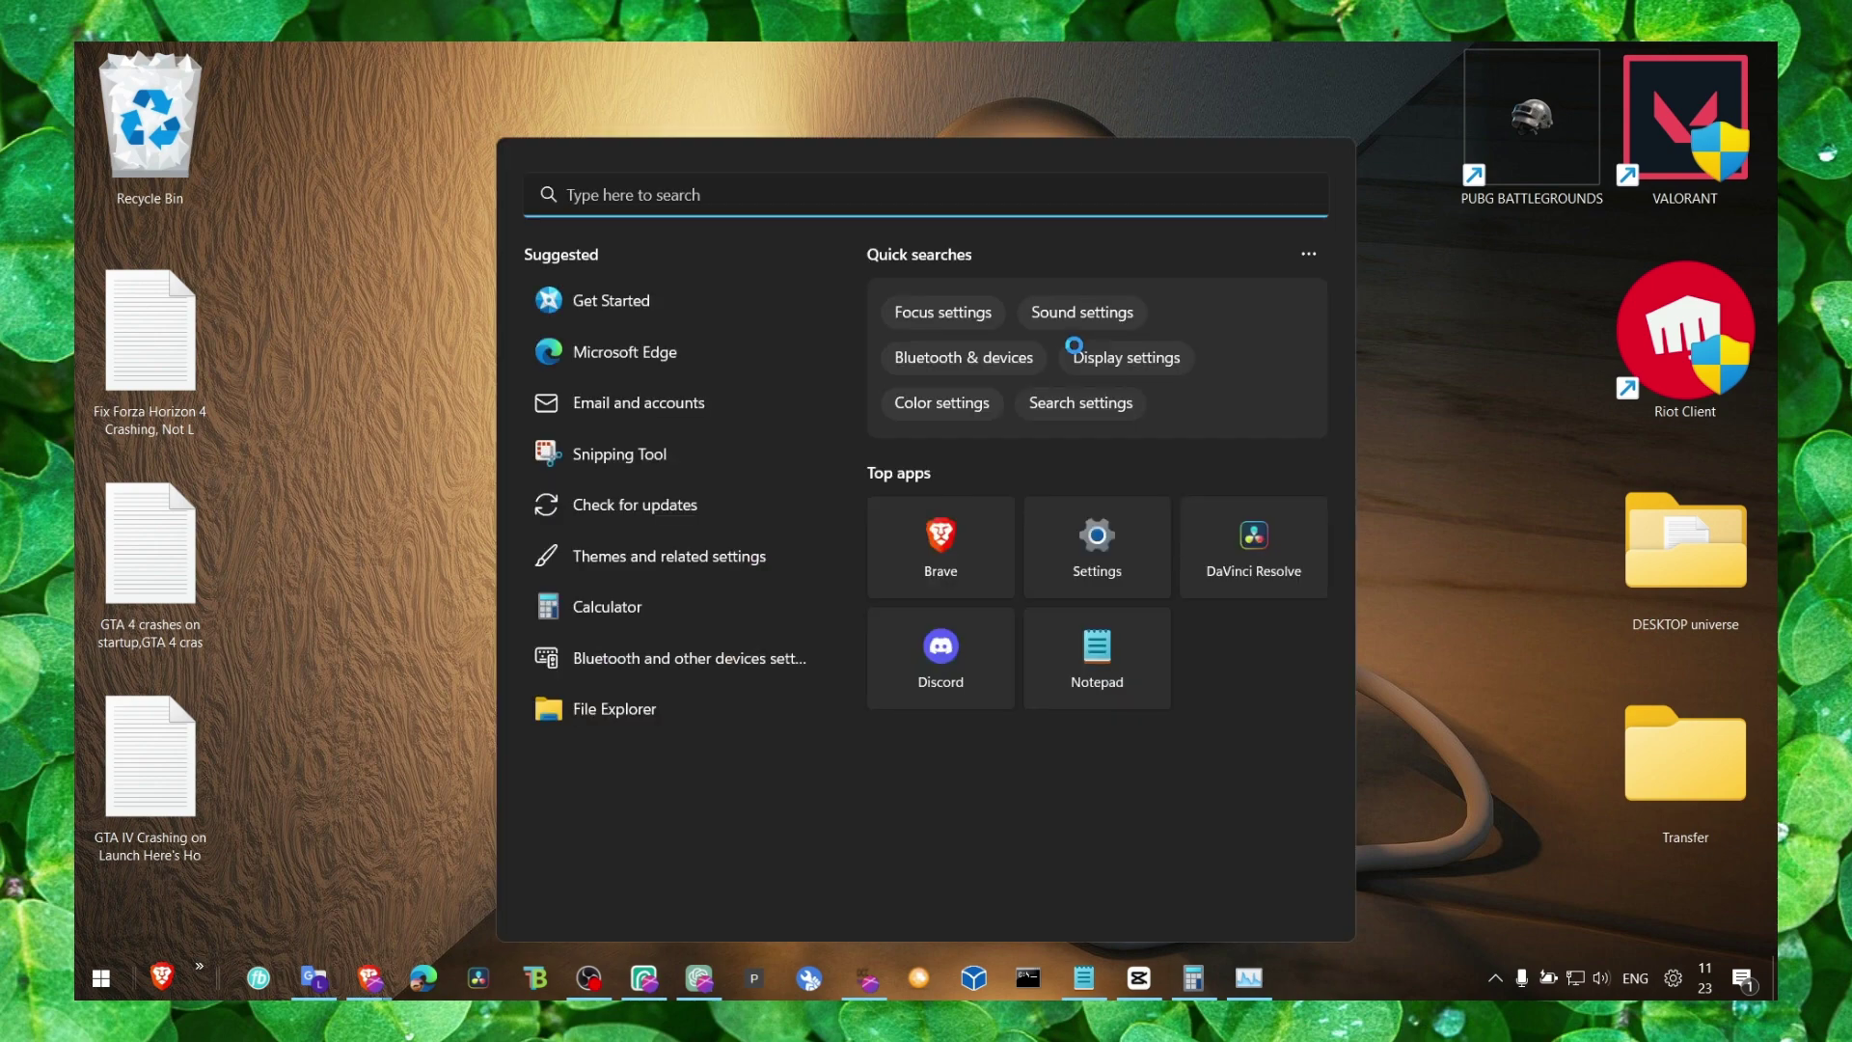
{"action": "type", "text": "per"}
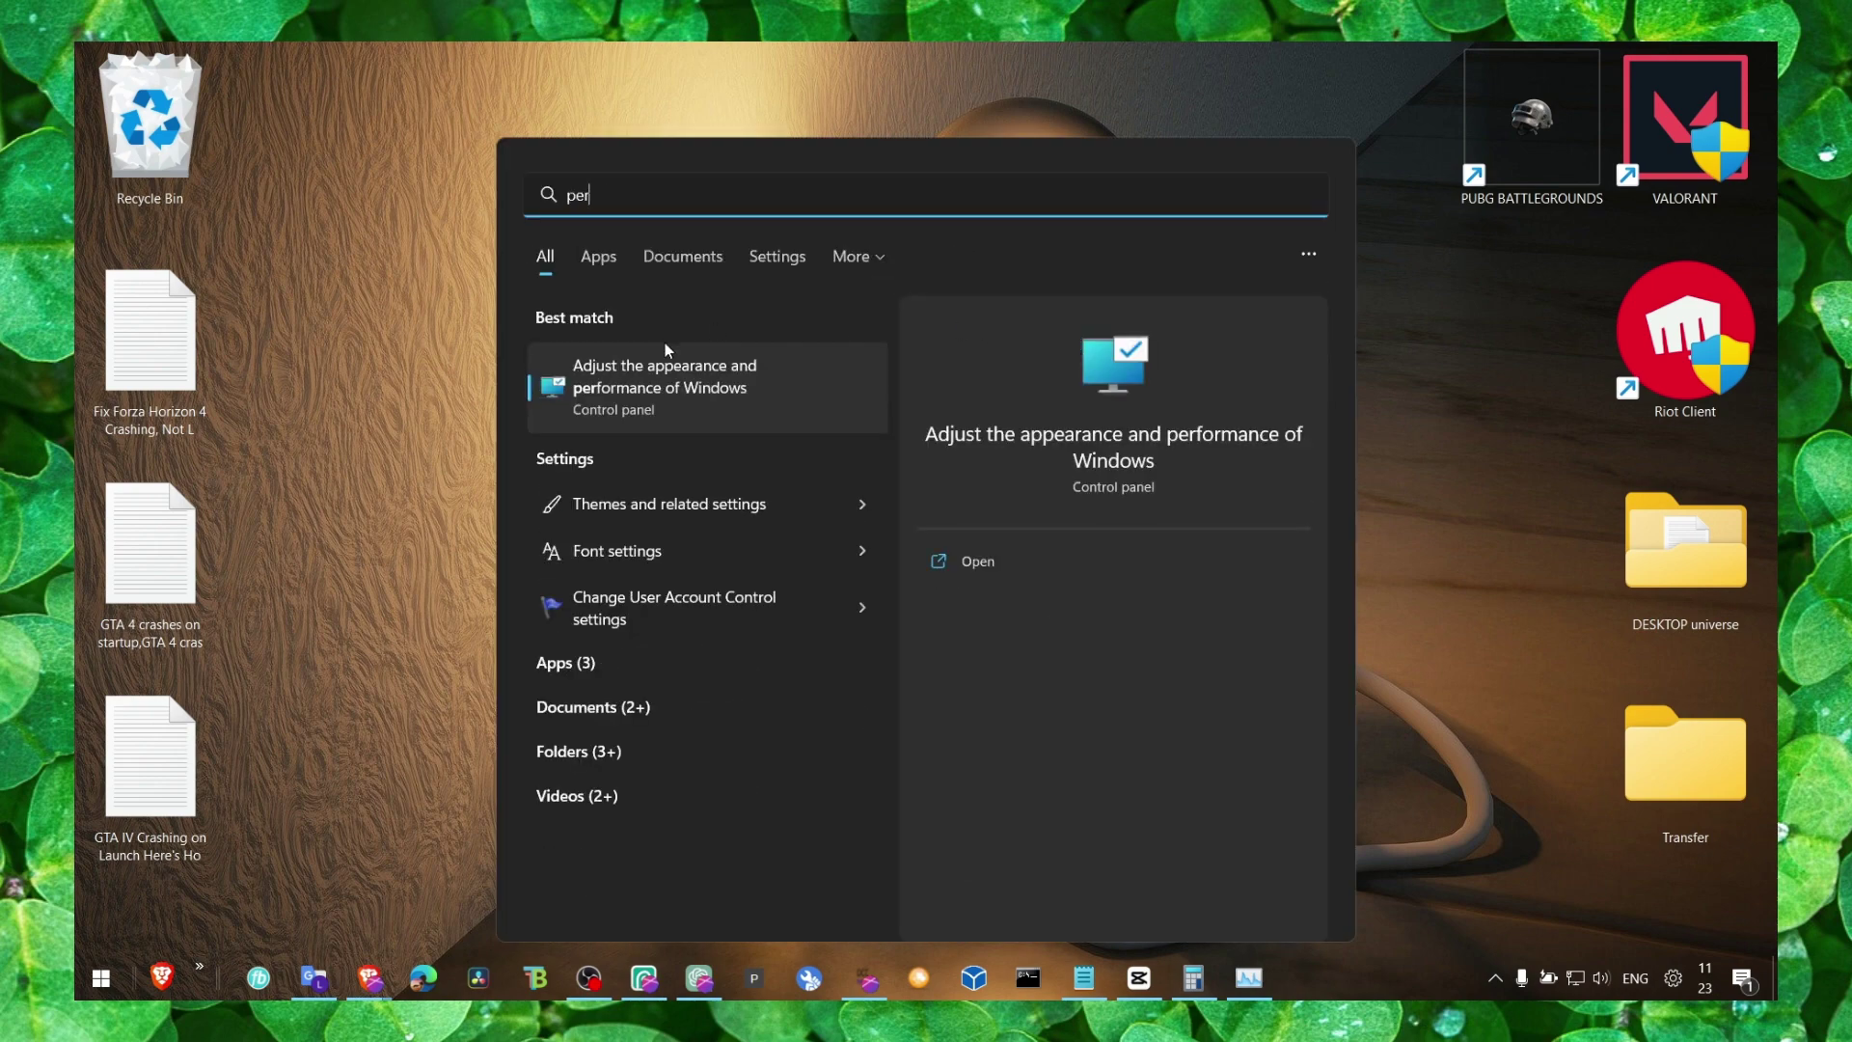
{"action": "left_click", "coordinate": [673, 387]}
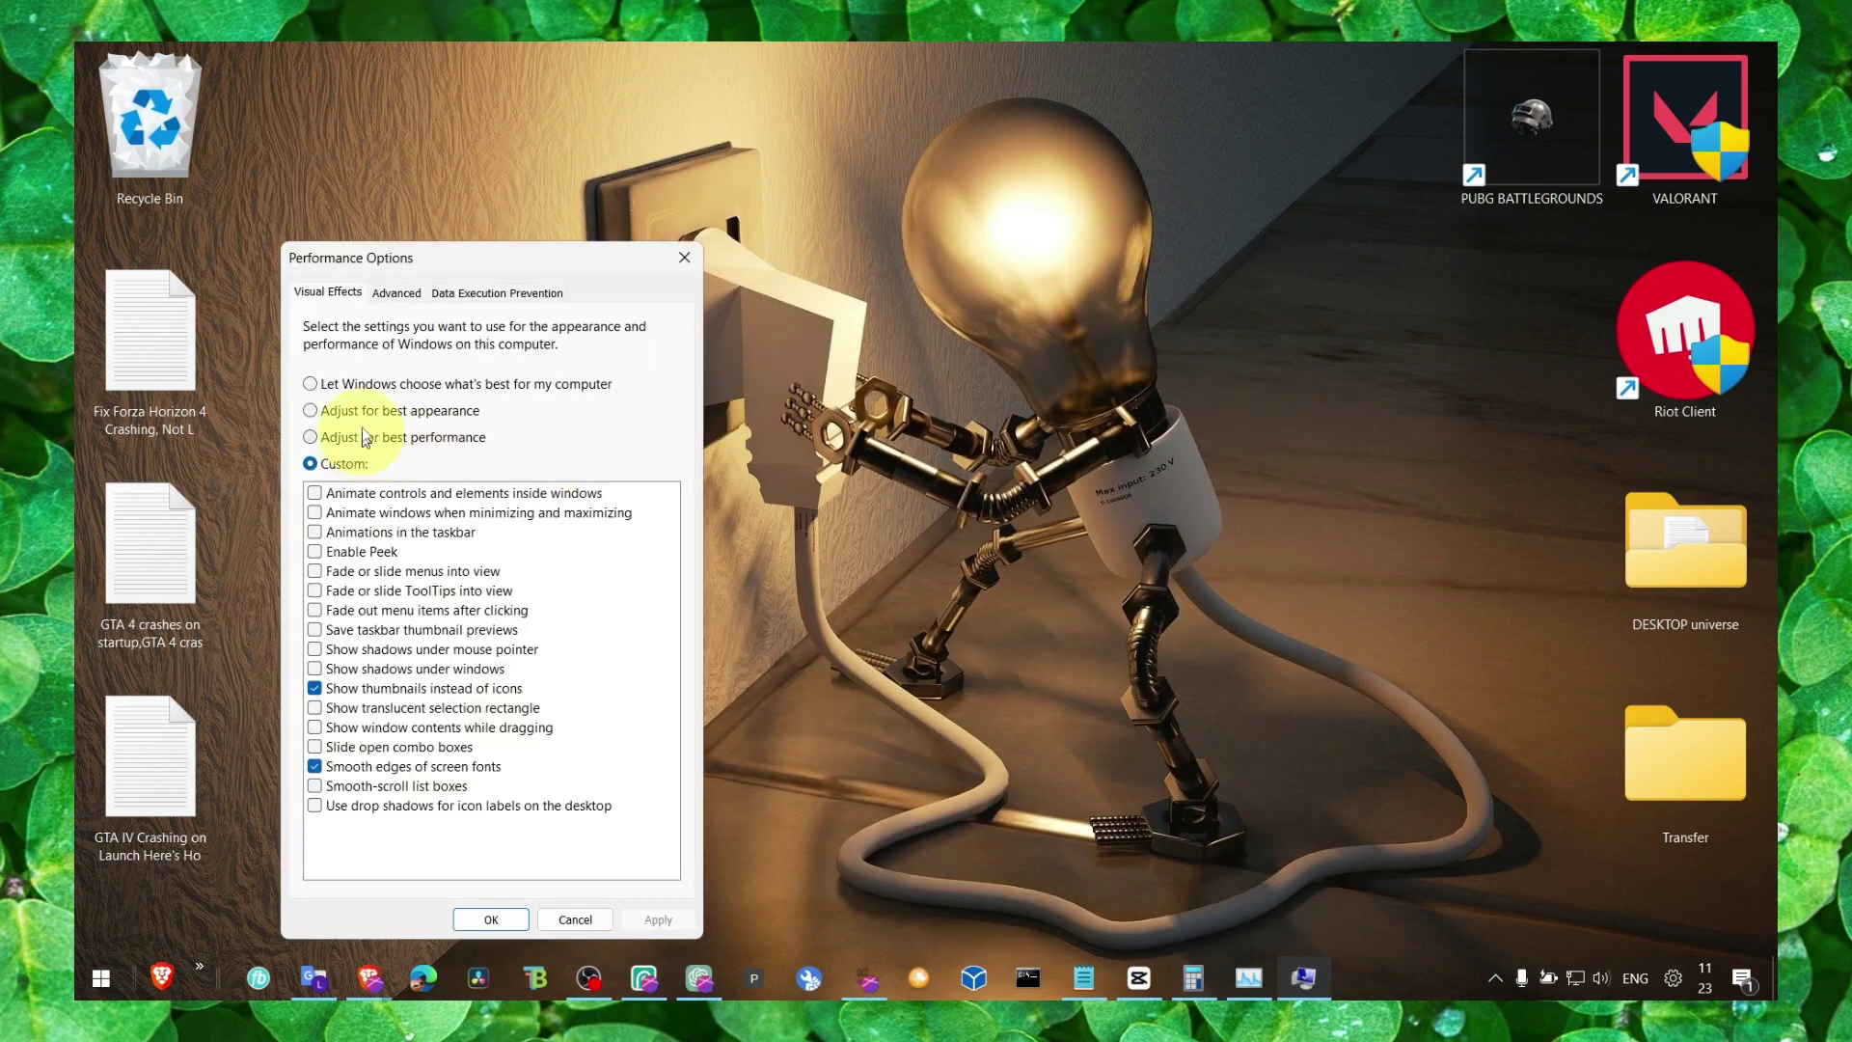
Step: Apply a Custom visual effects set with only thumbnails and smooth screen font edges on
{"action": "left_click_drag", "start_coordinate": [471, 270], "coordinate": [657, 199]}
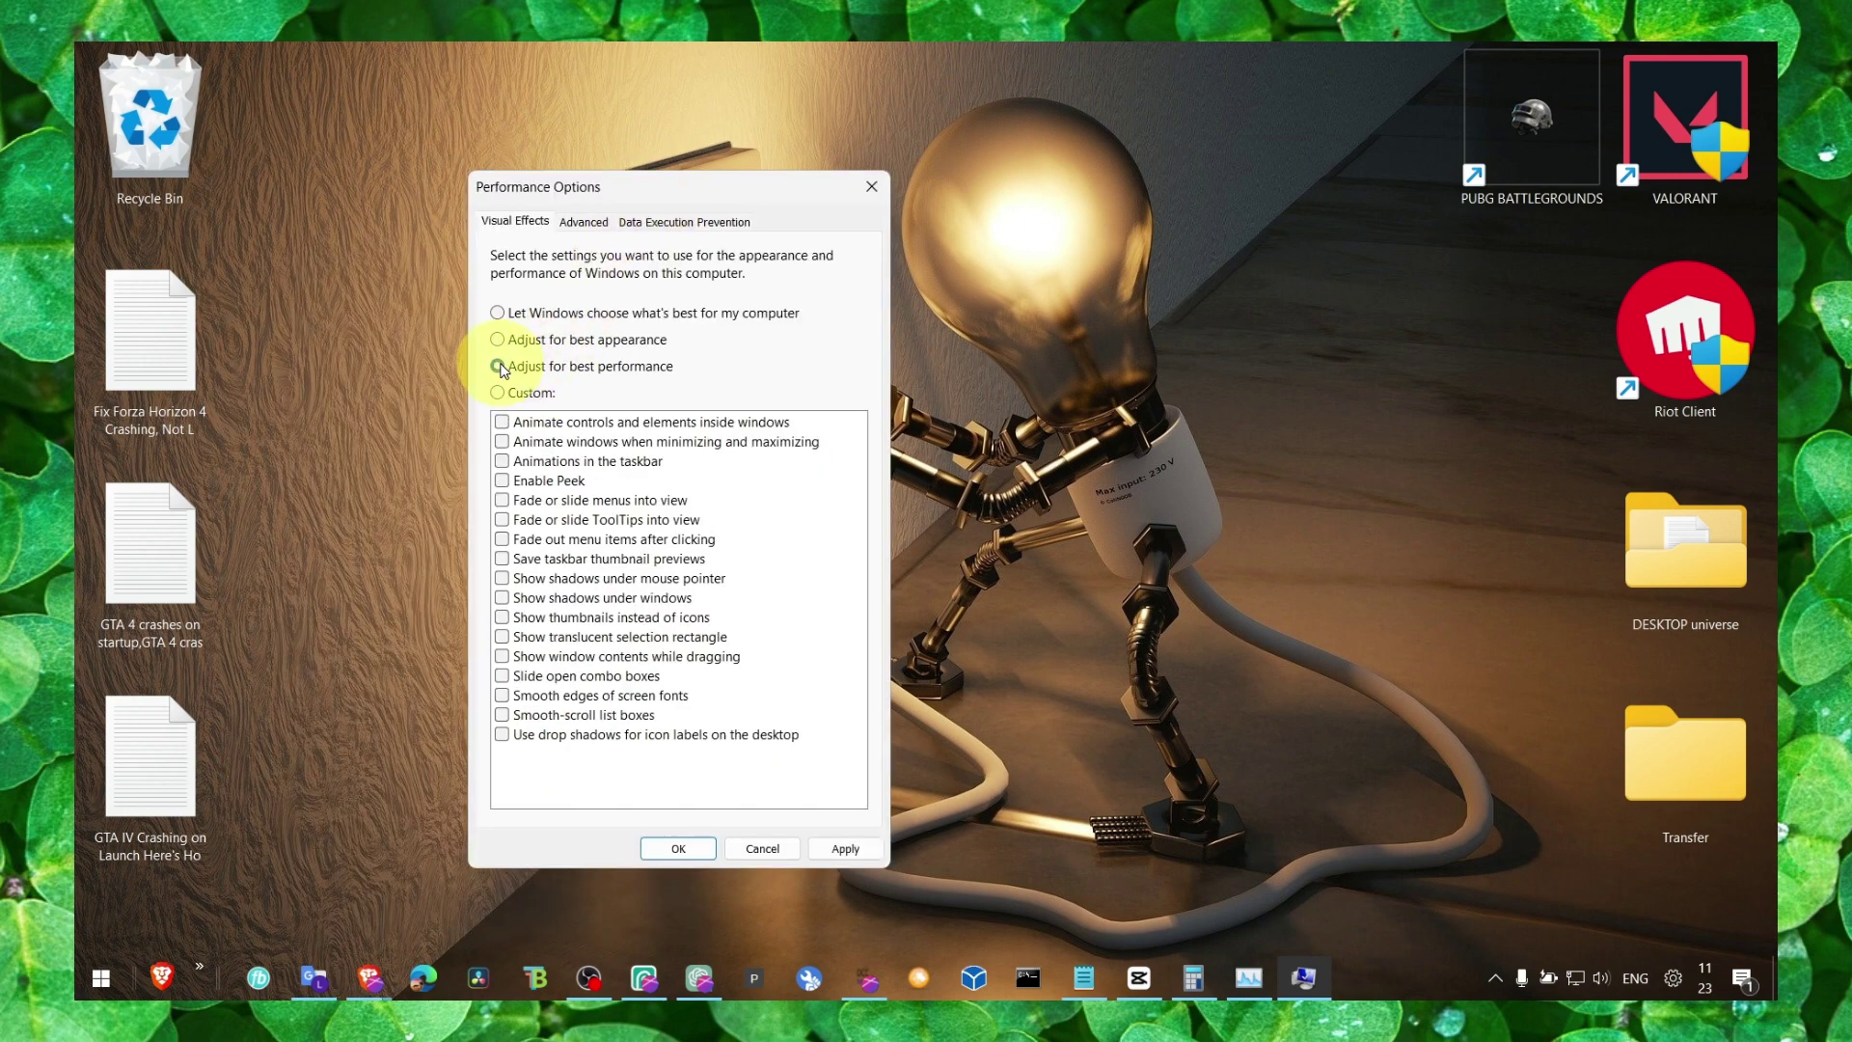
{"action": "left_click", "coordinate": [575, 367]}
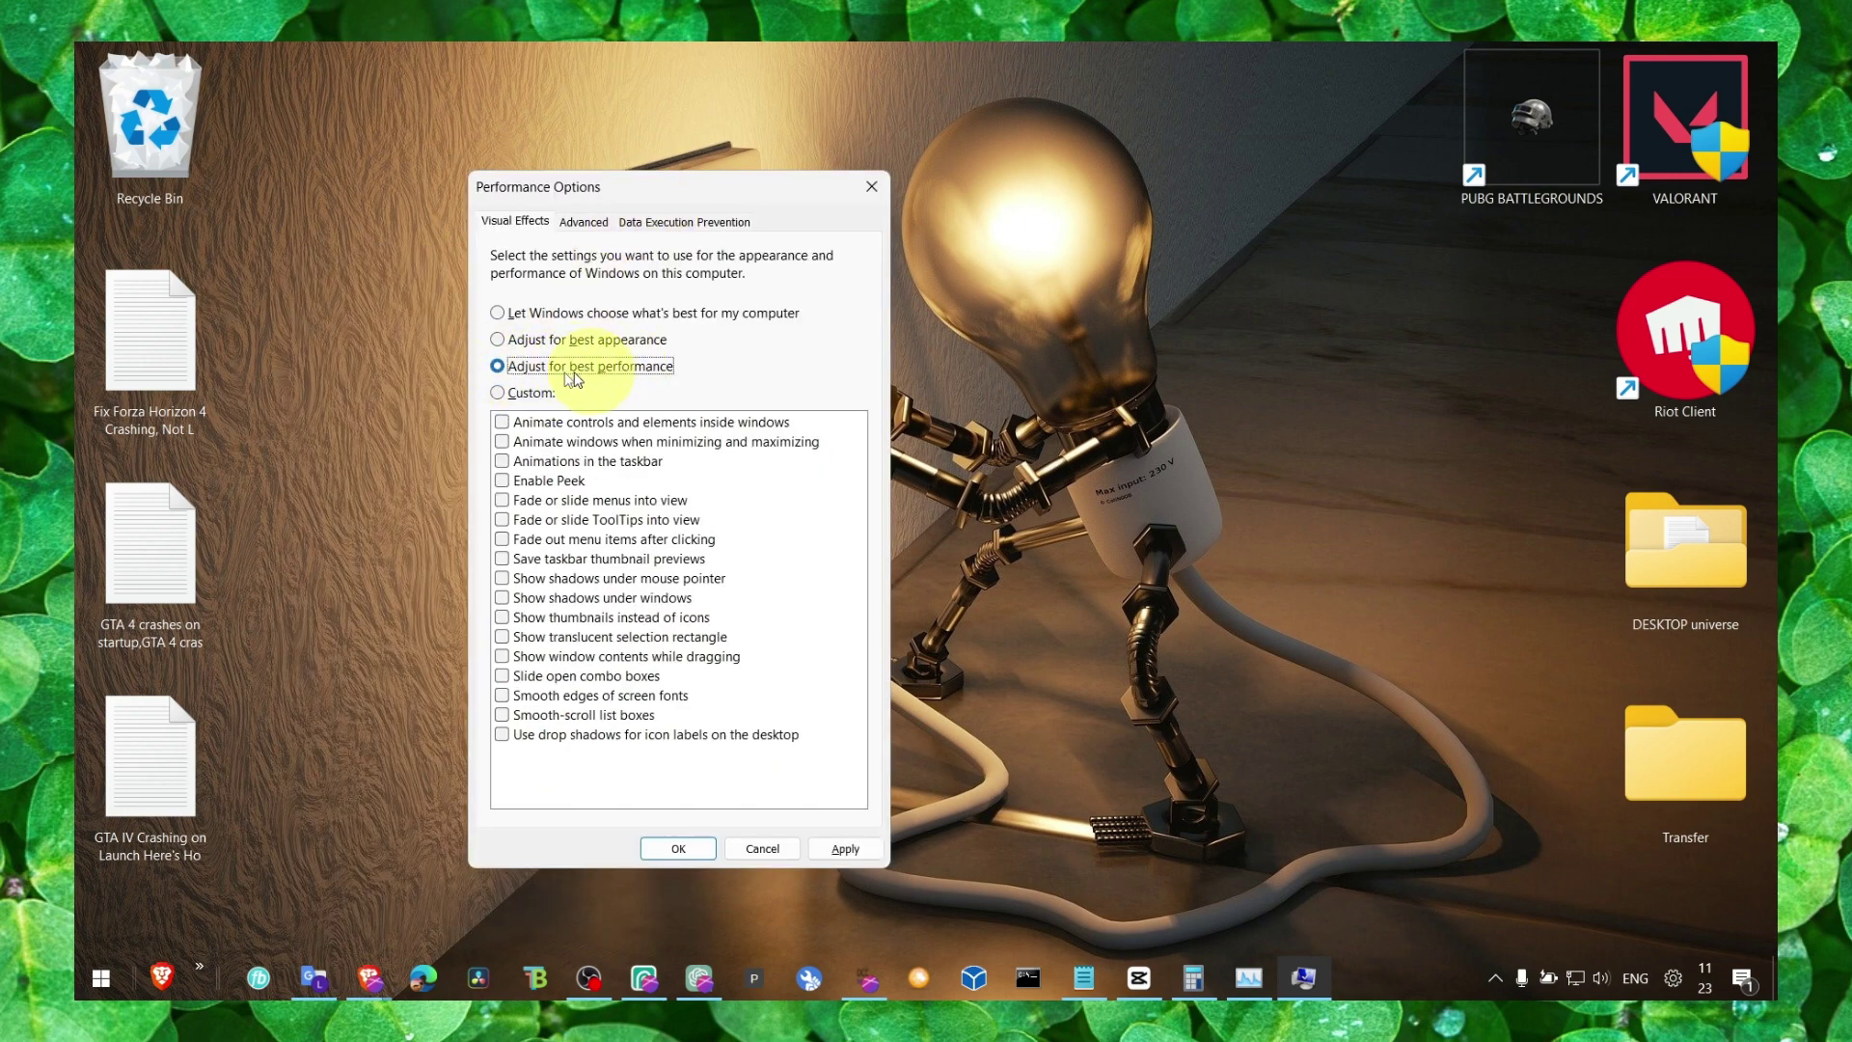
{"action": "left_click", "coordinate": [443, 360]}
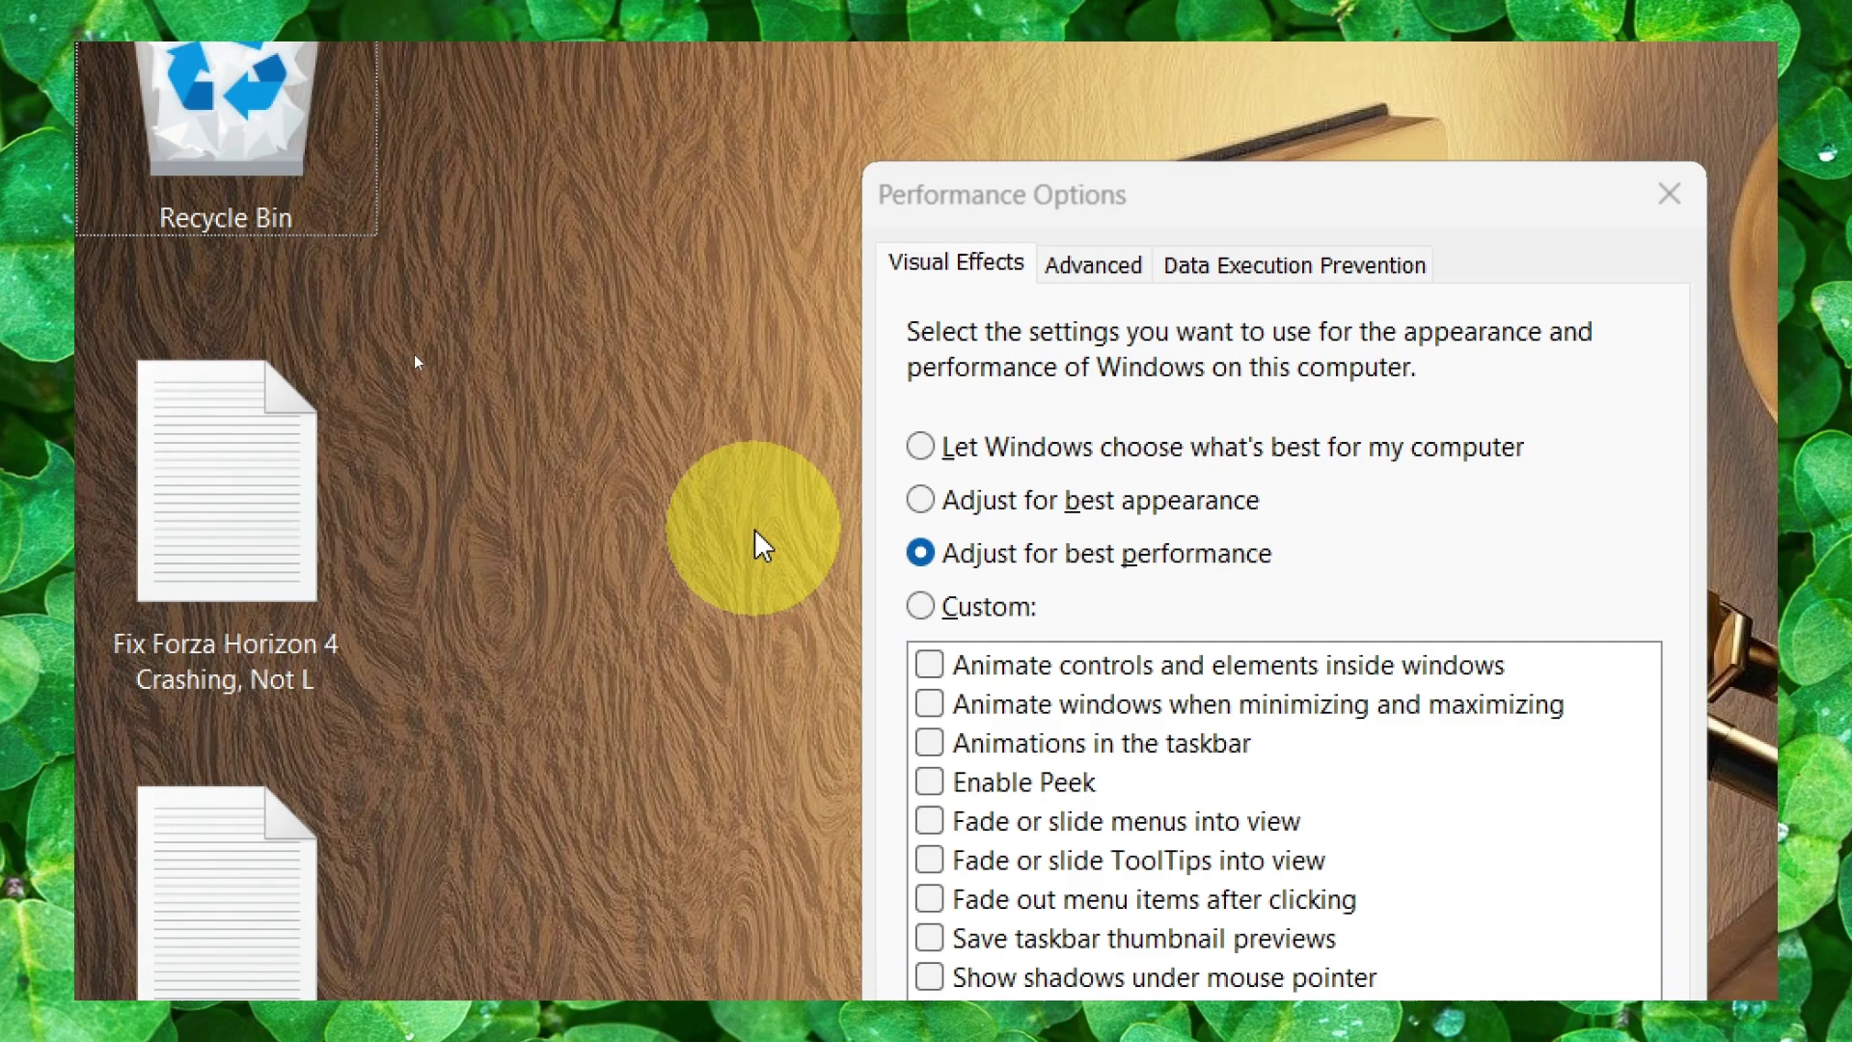
{"action": "left_click", "coordinate": [1167, 563]}
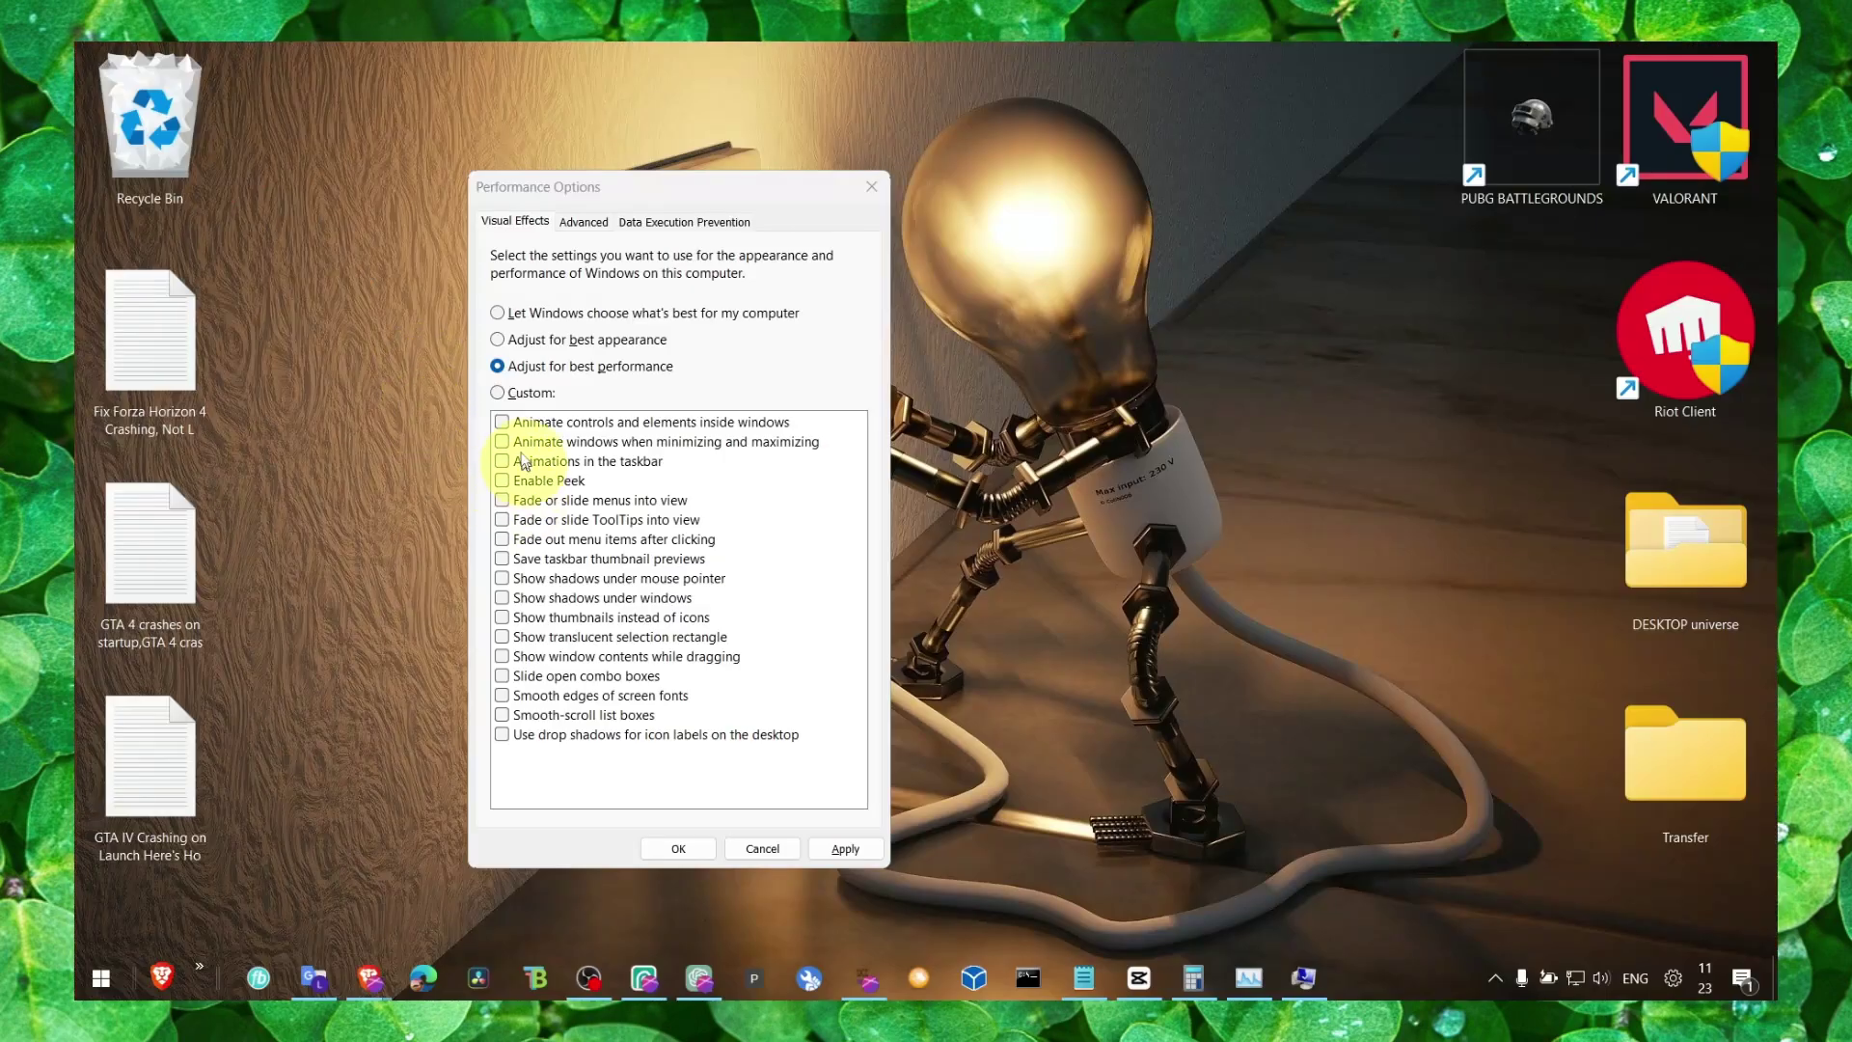
{"action": "left_click", "coordinate": [513, 393]}
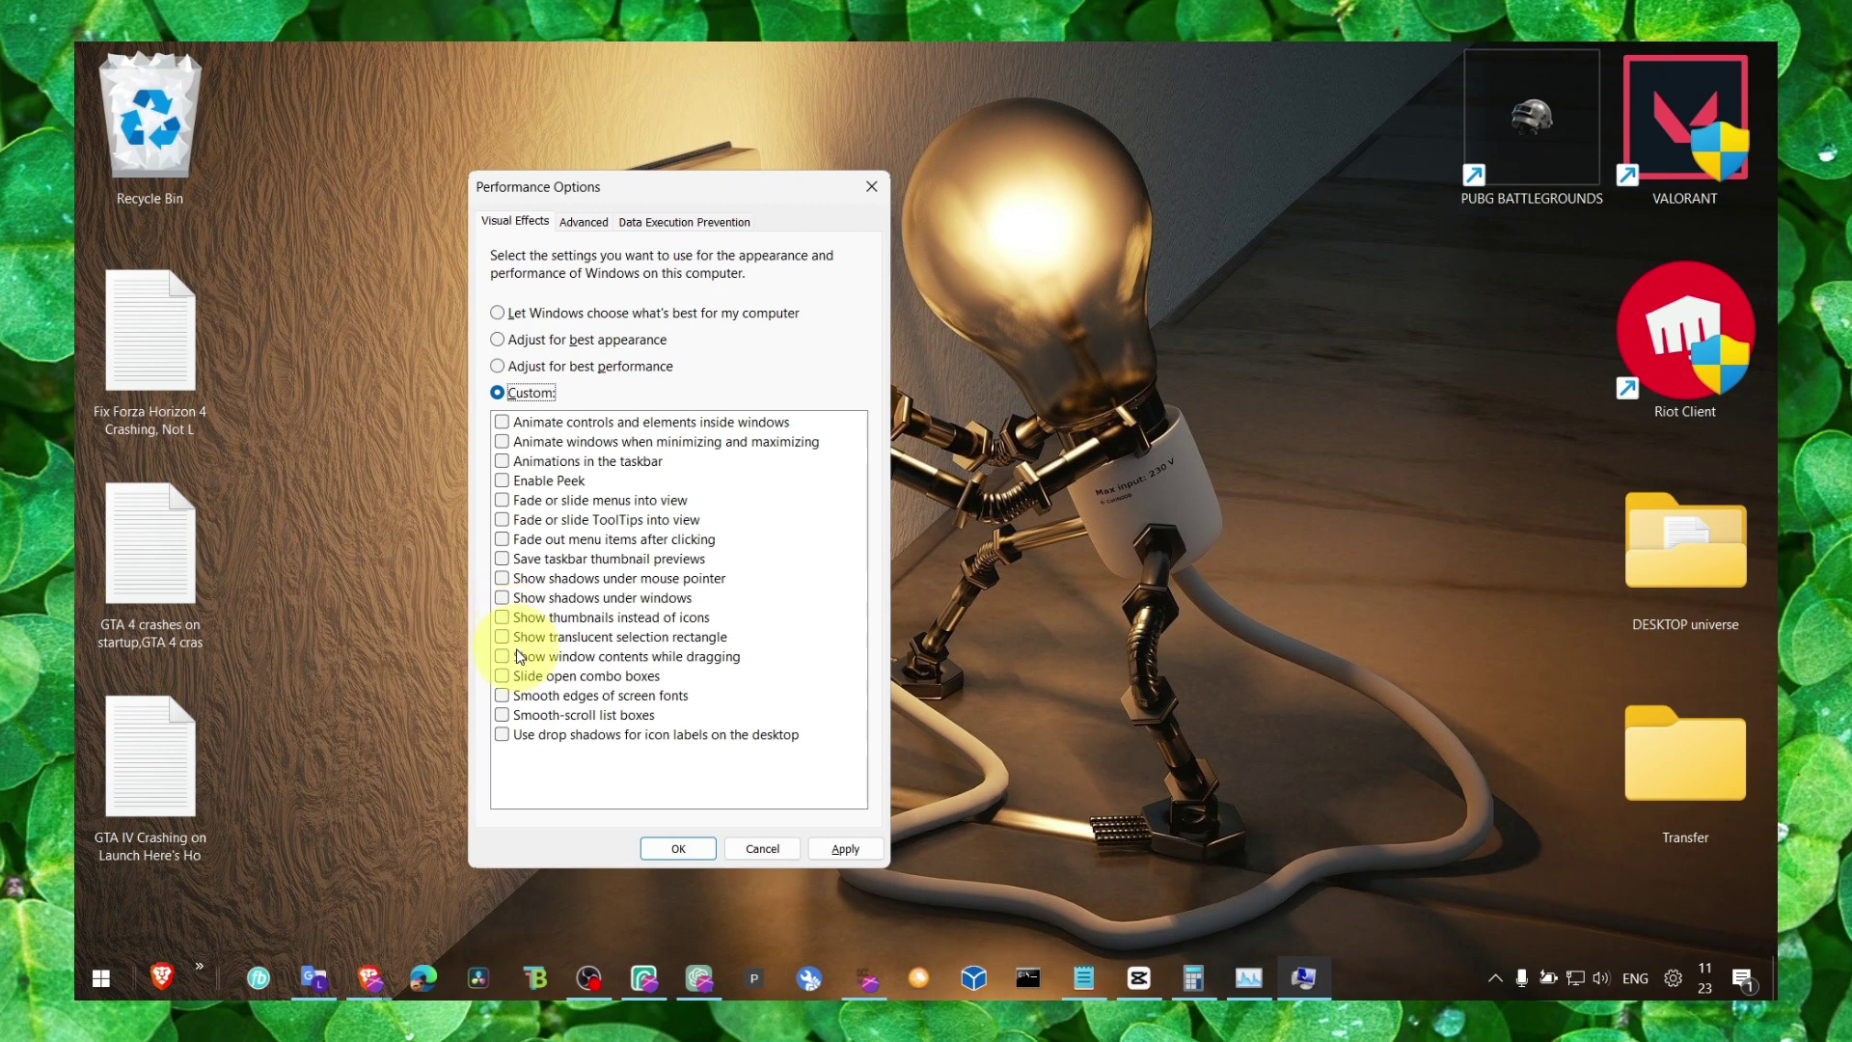
{"action": "left_click", "coordinate": [516, 617]}
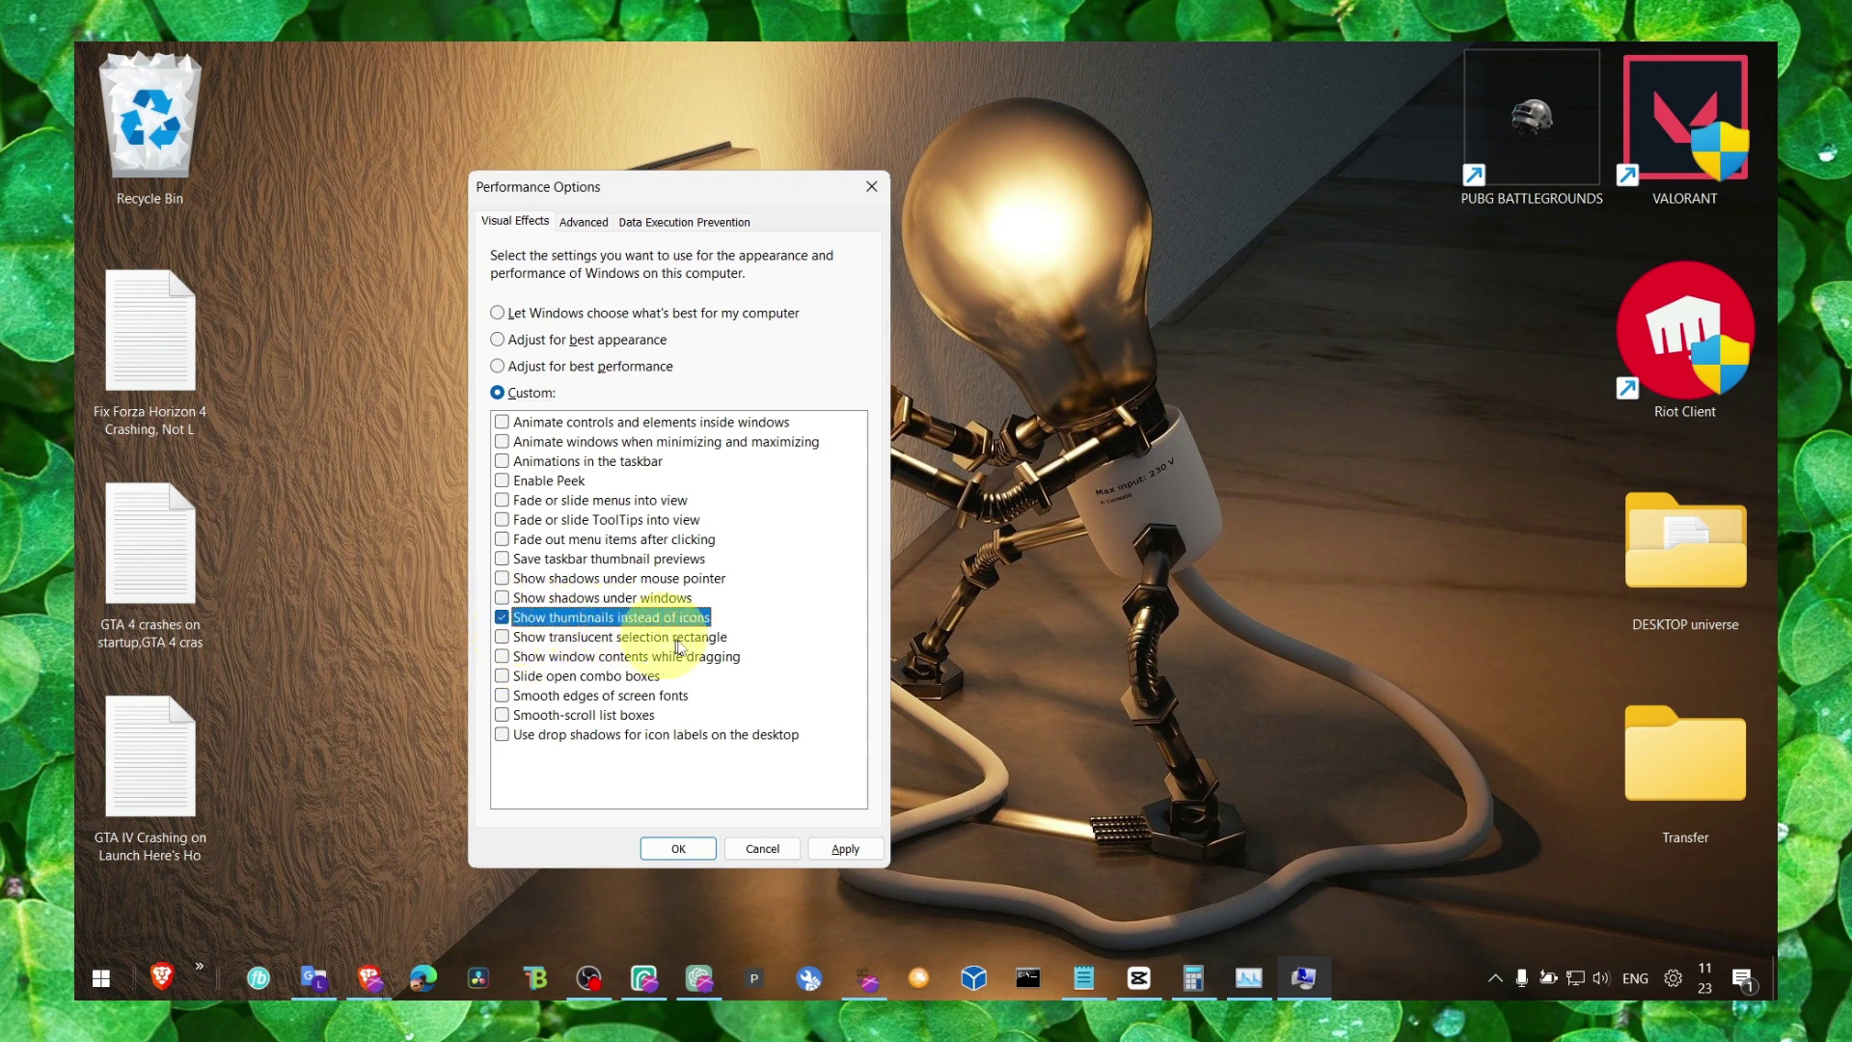
{"action": "left_click", "coordinate": [503, 692]}
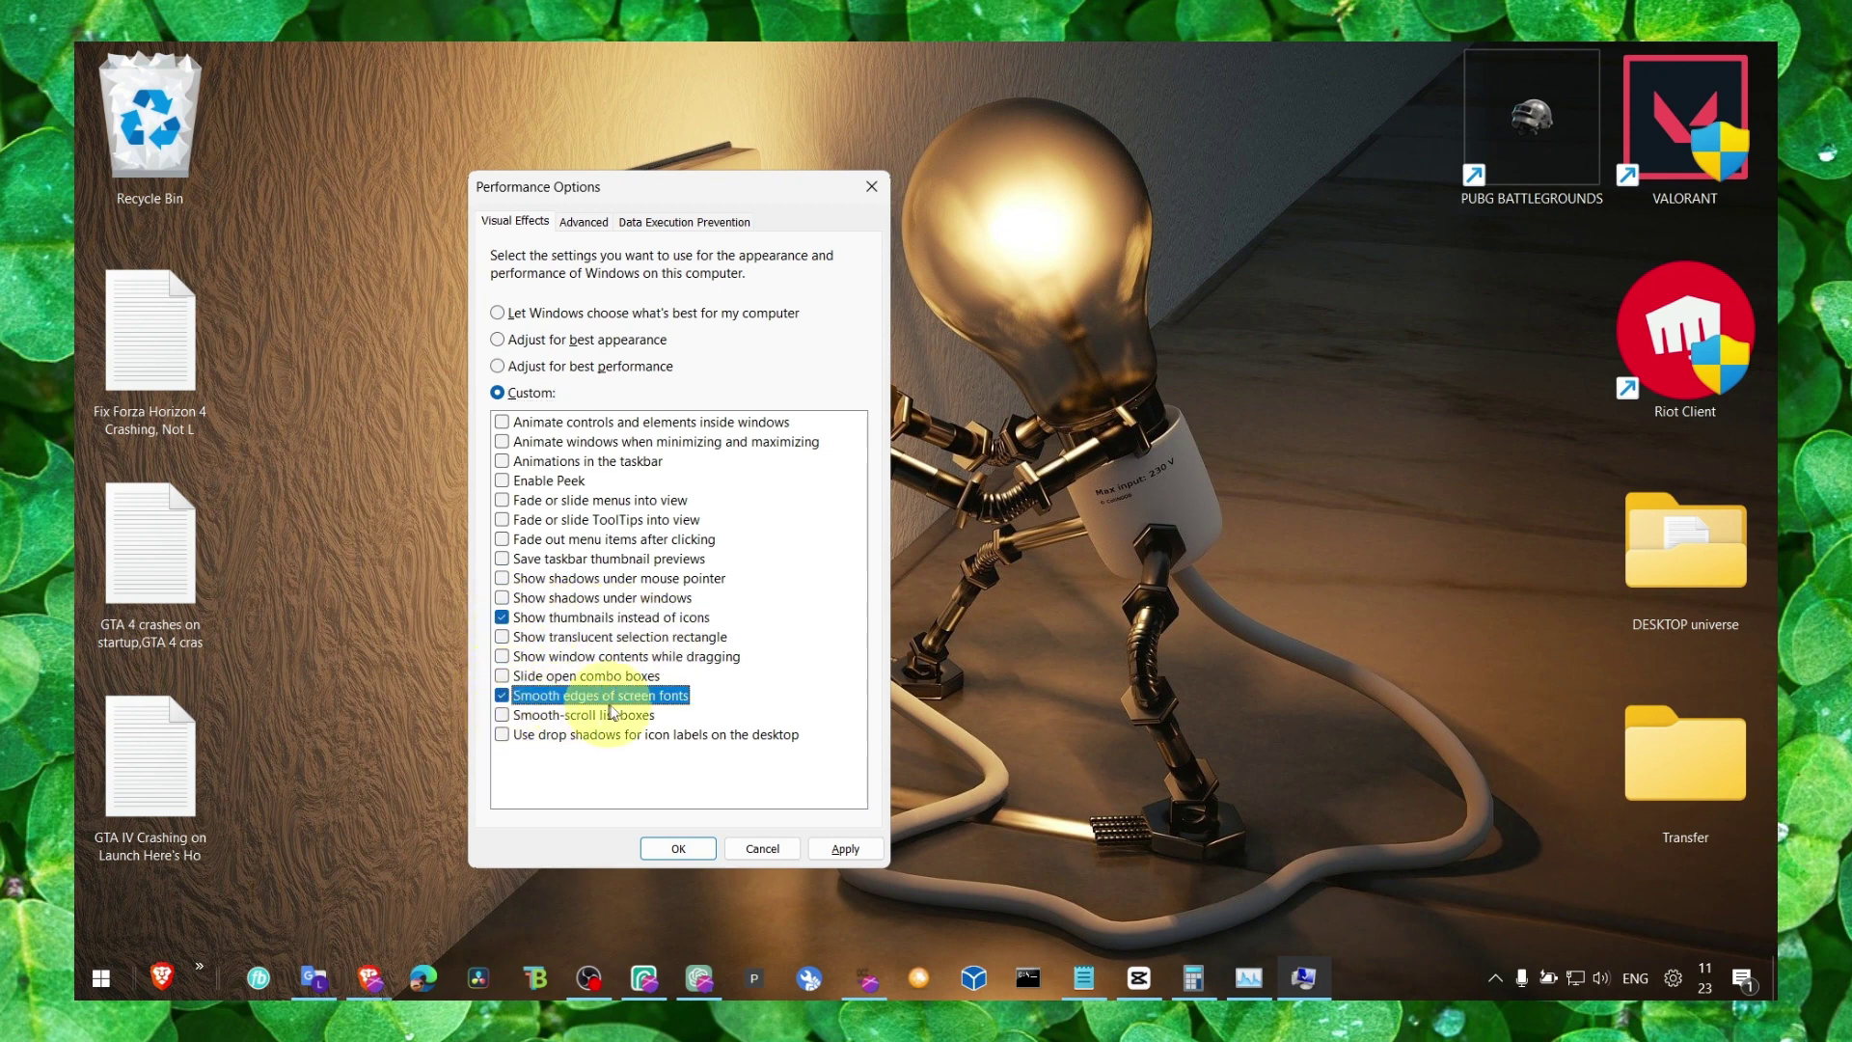
{"action": "left_click", "coordinate": [845, 853]}
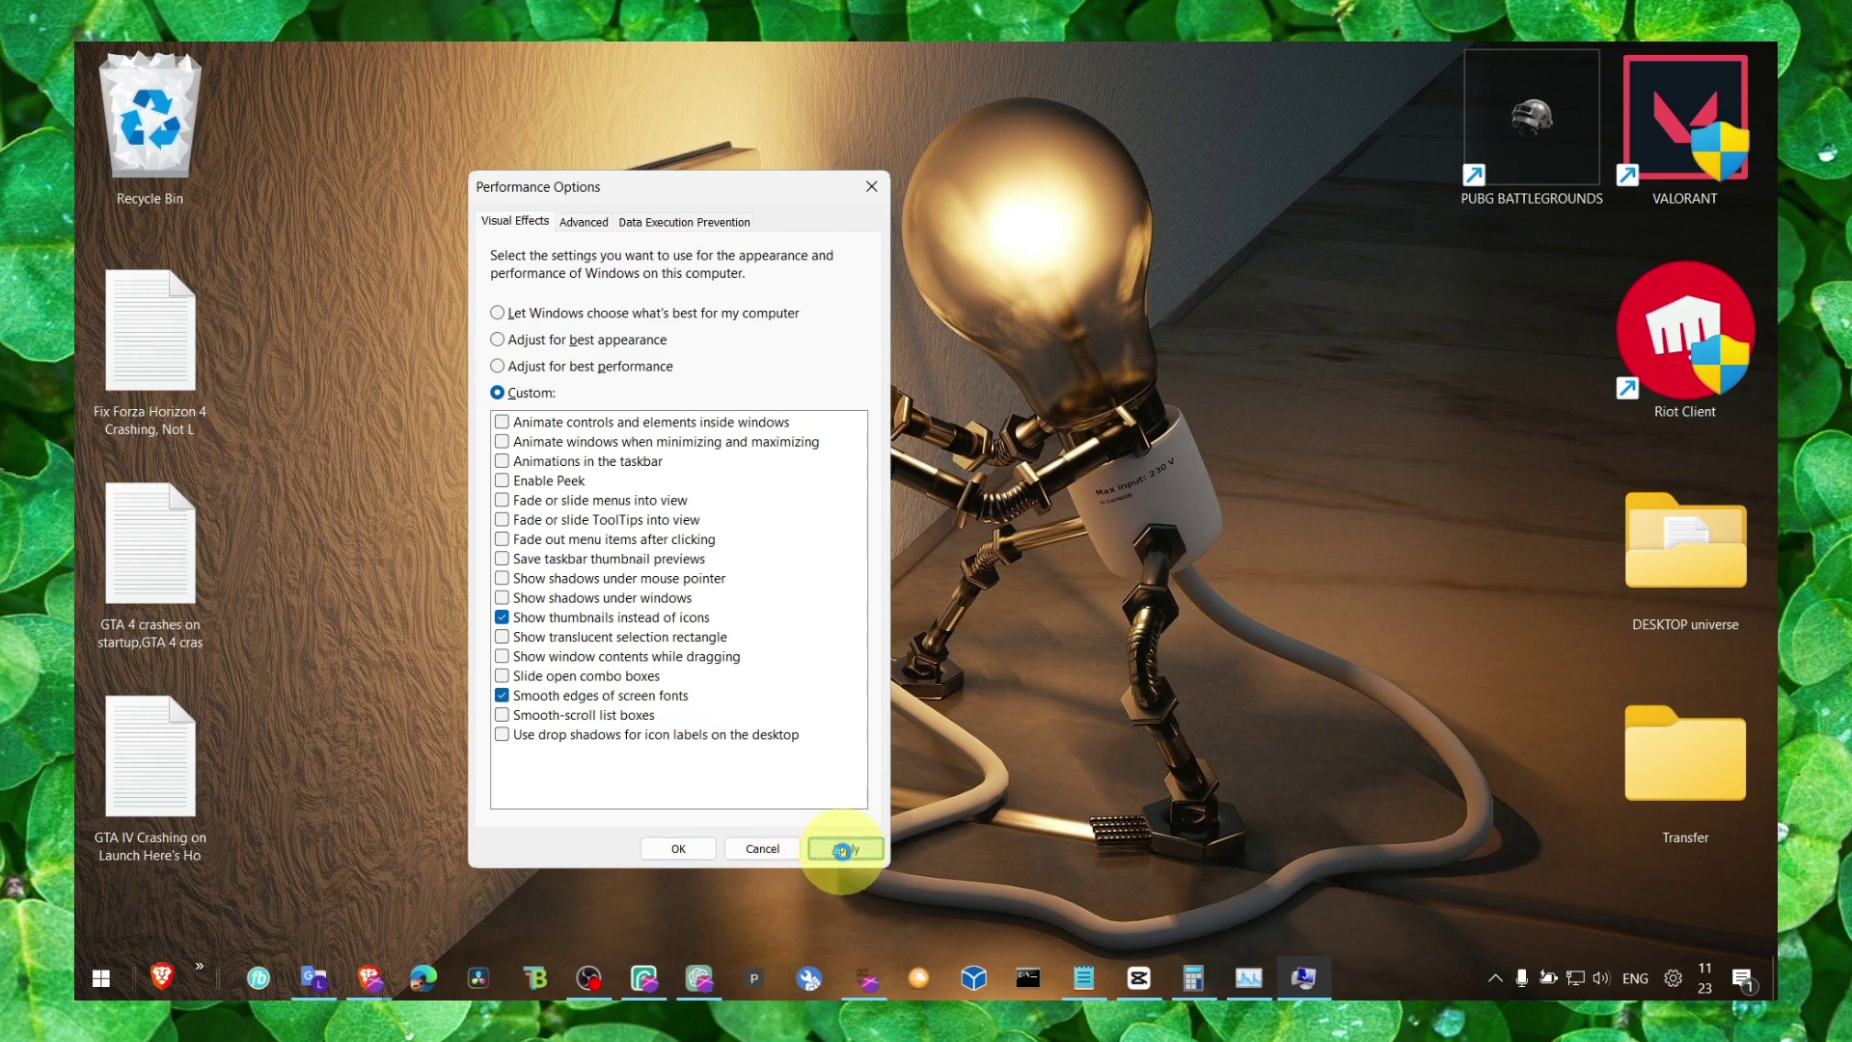
Step: Open the Virtual memory settings and recheck the calculator showing 16,384
{"action": "left_click", "coordinate": [586, 224]}
{"action": "left_click", "coordinate": [797, 523]}
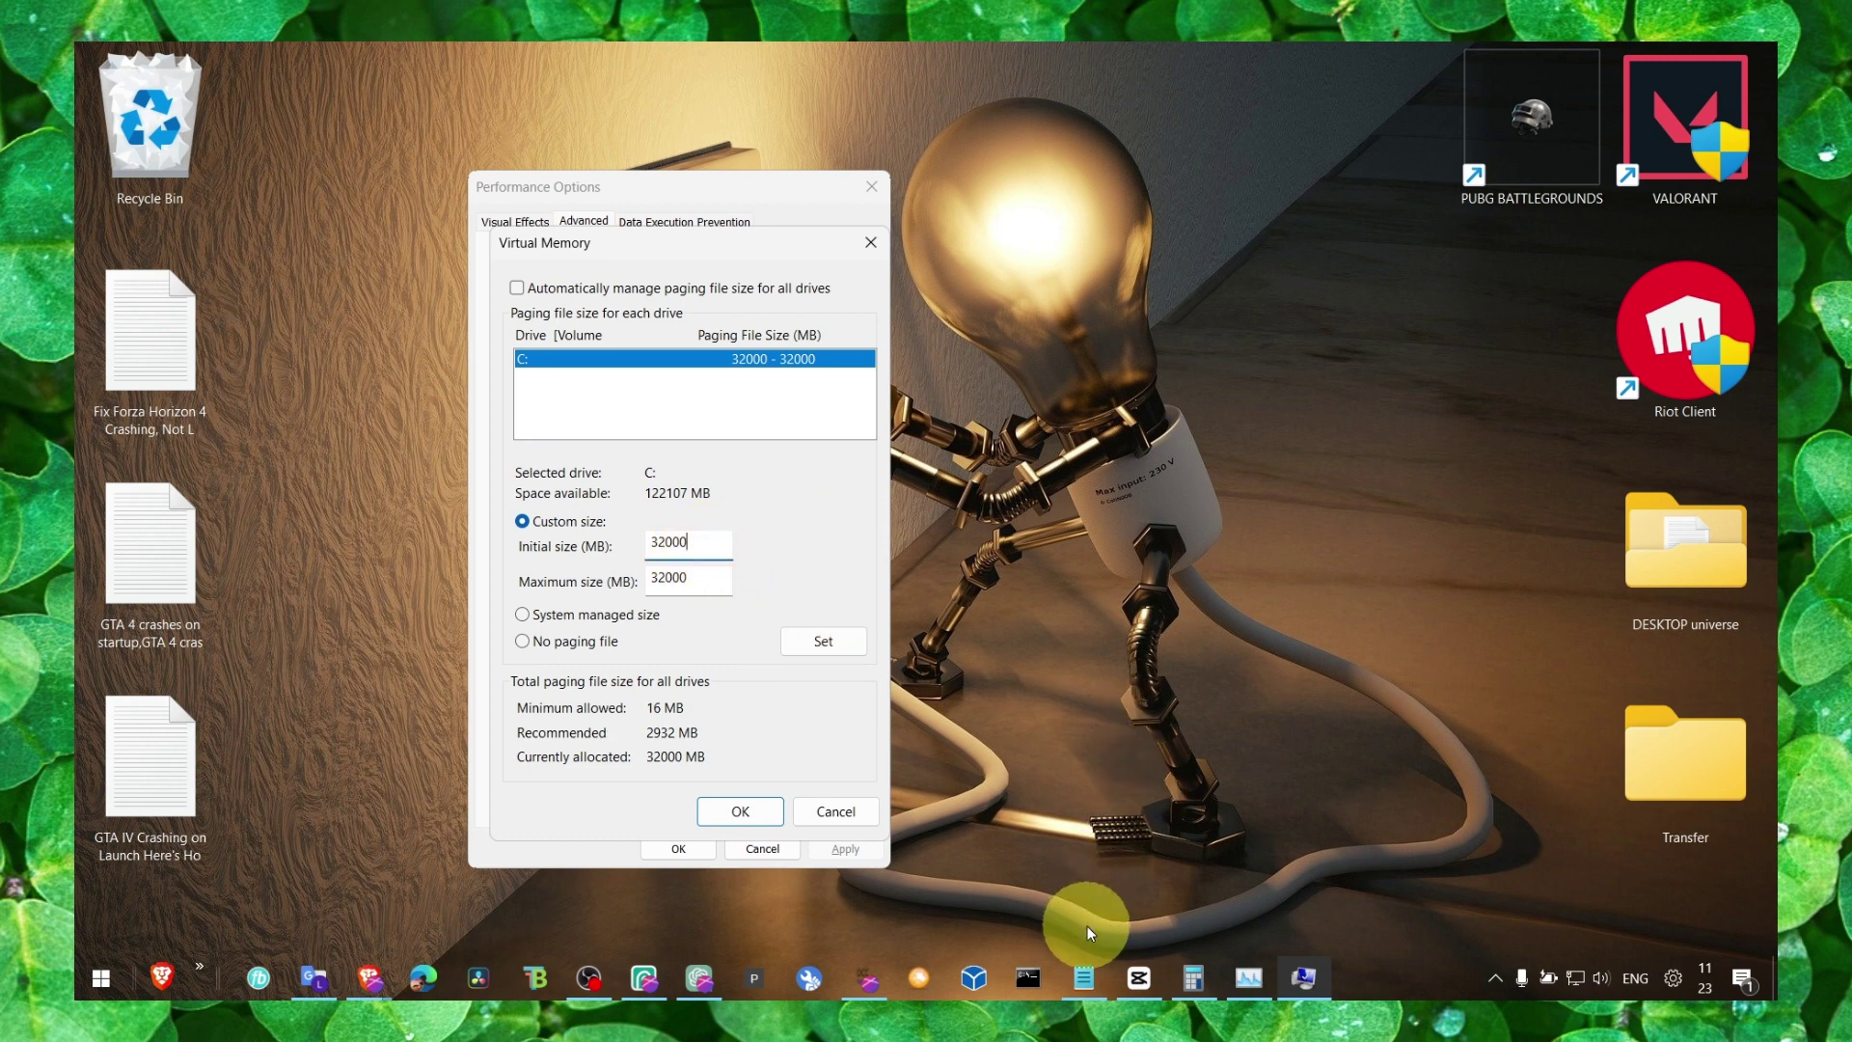
{"action": "left_click", "coordinate": [1193, 977]}
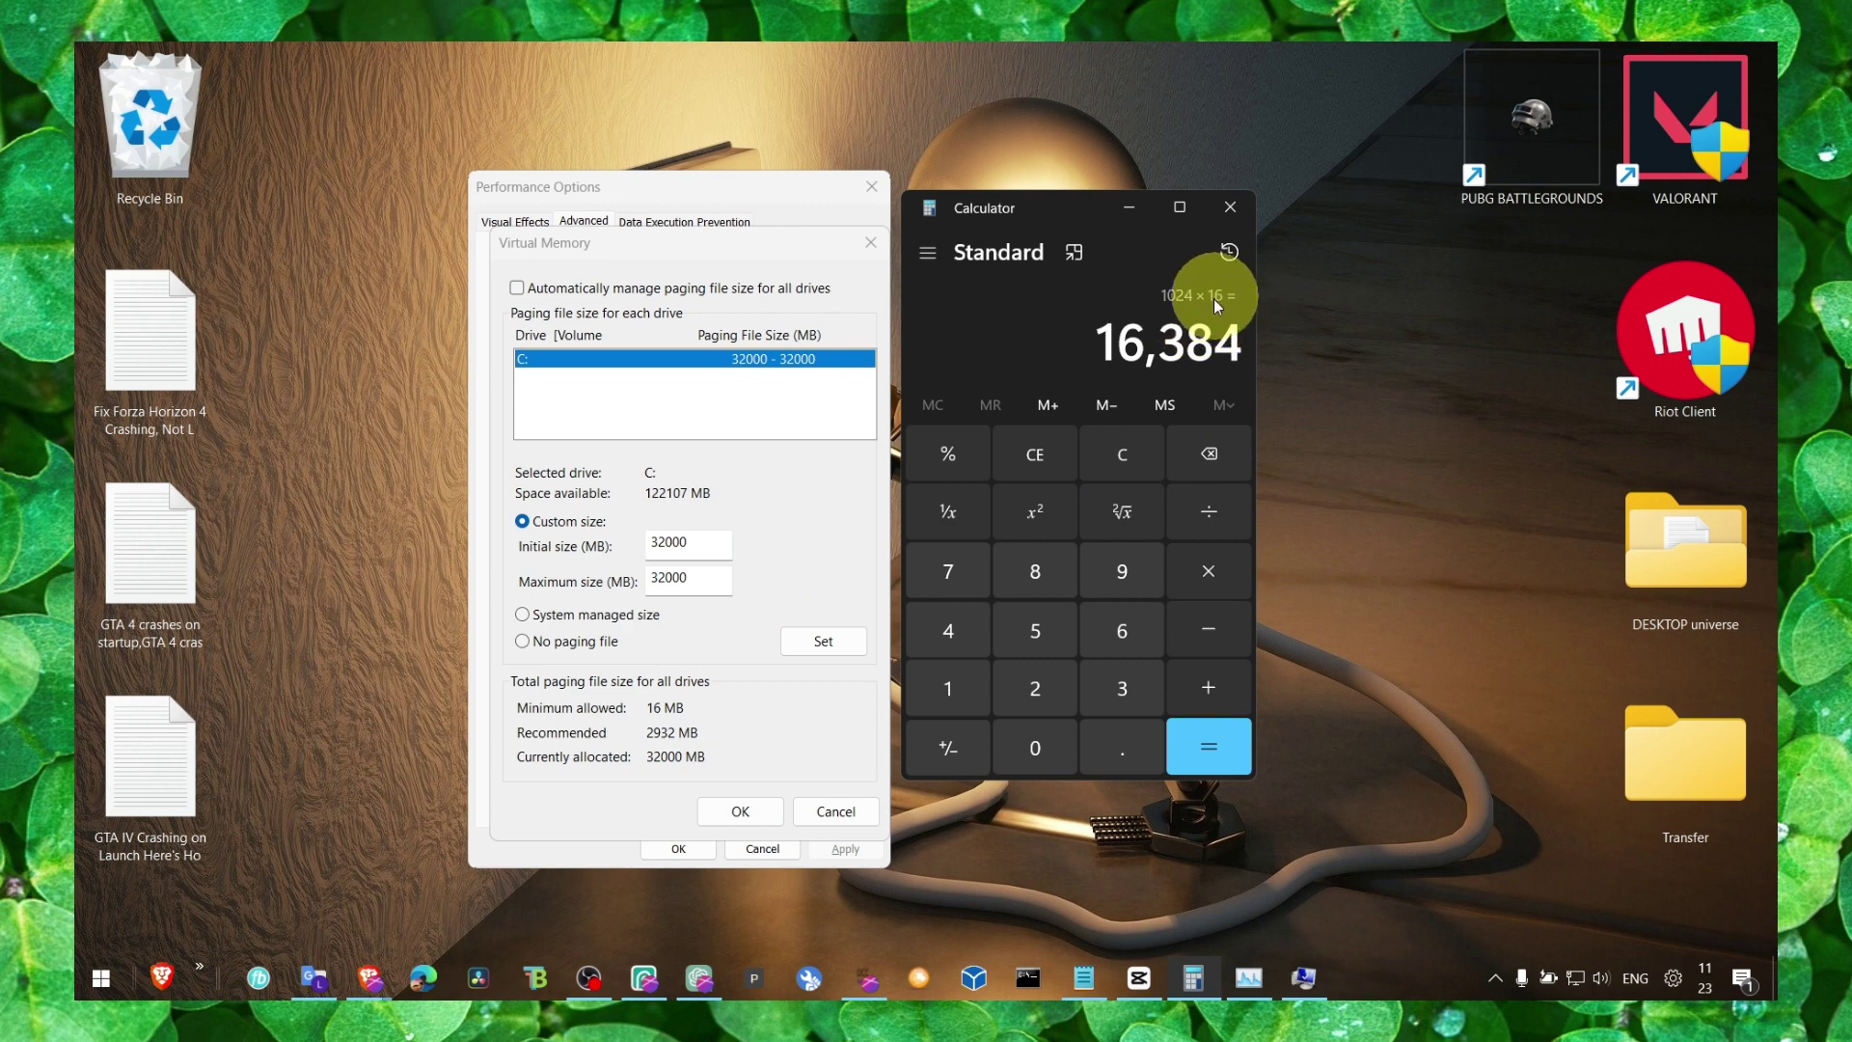
{"action": "left_click", "coordinate": [1370, 982]}
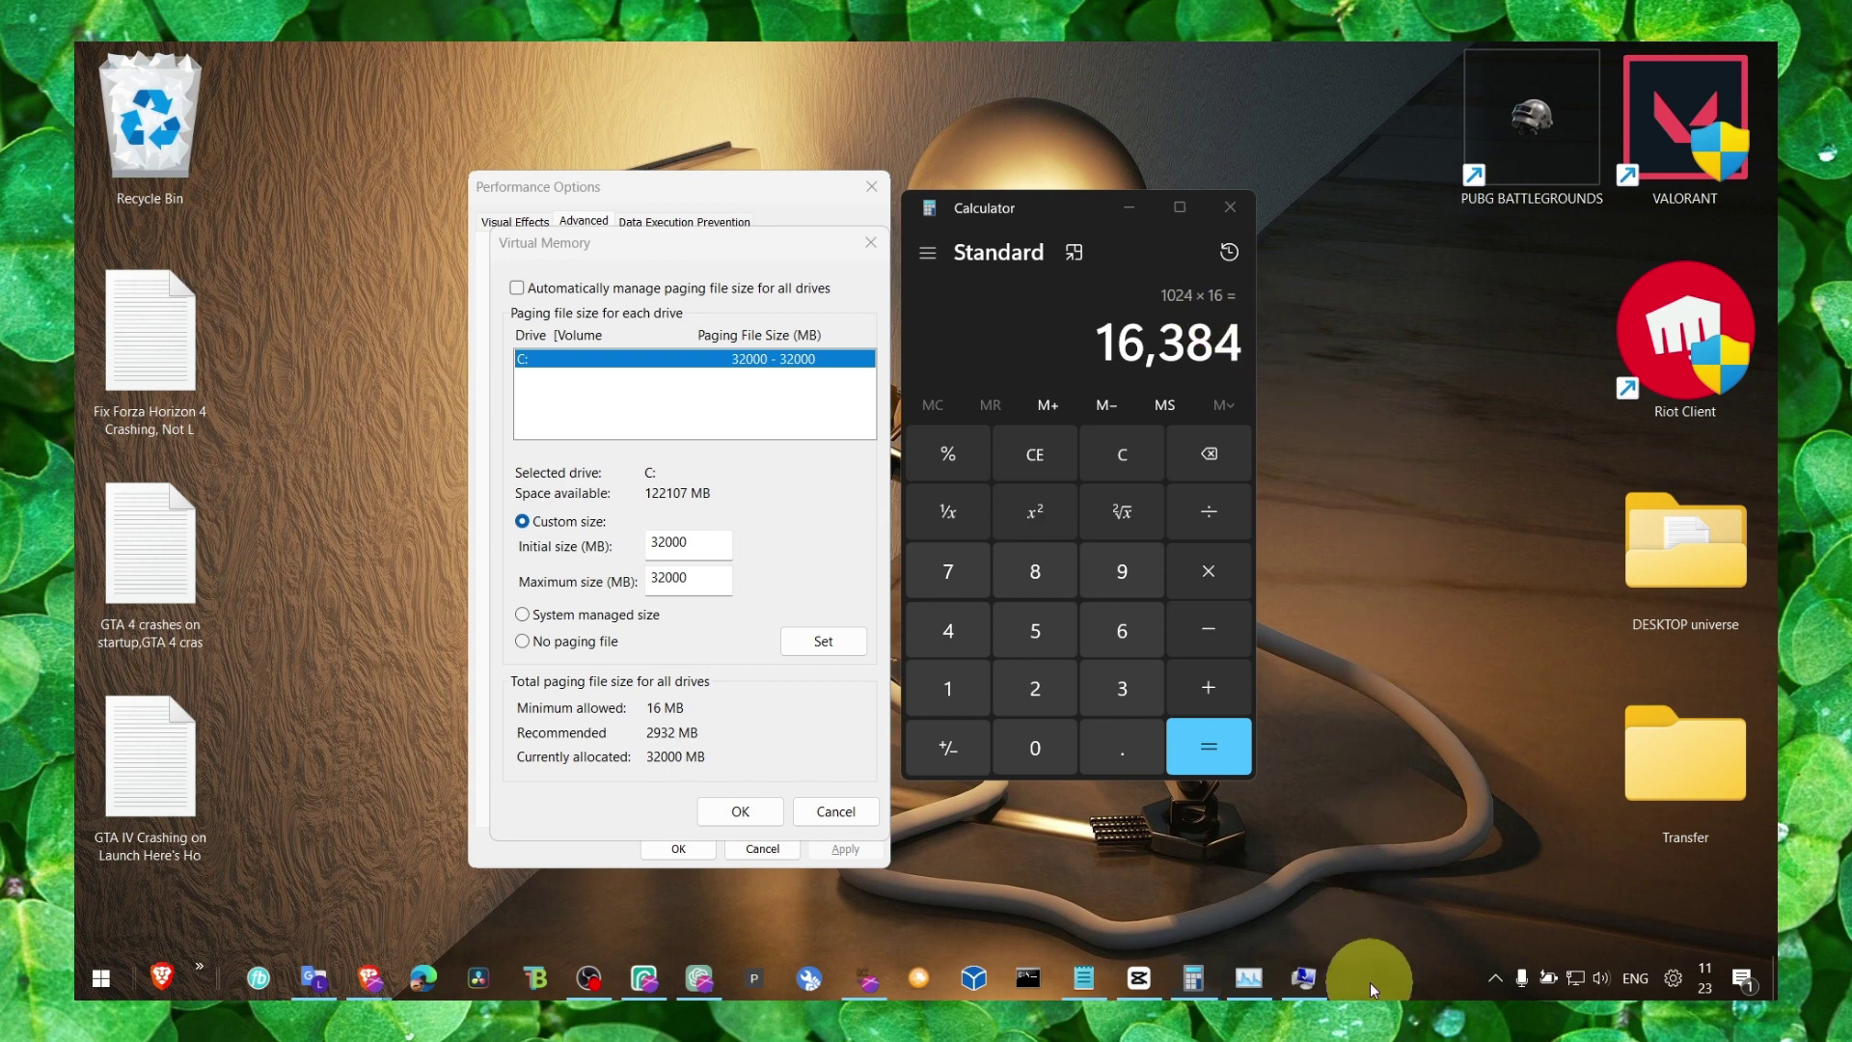
Step: Confirm 16 GB RAM in Task Manager, then keep C:'s paging file at 32000 MB
{"action": "right_click", "coordinate": [1410, 966]}
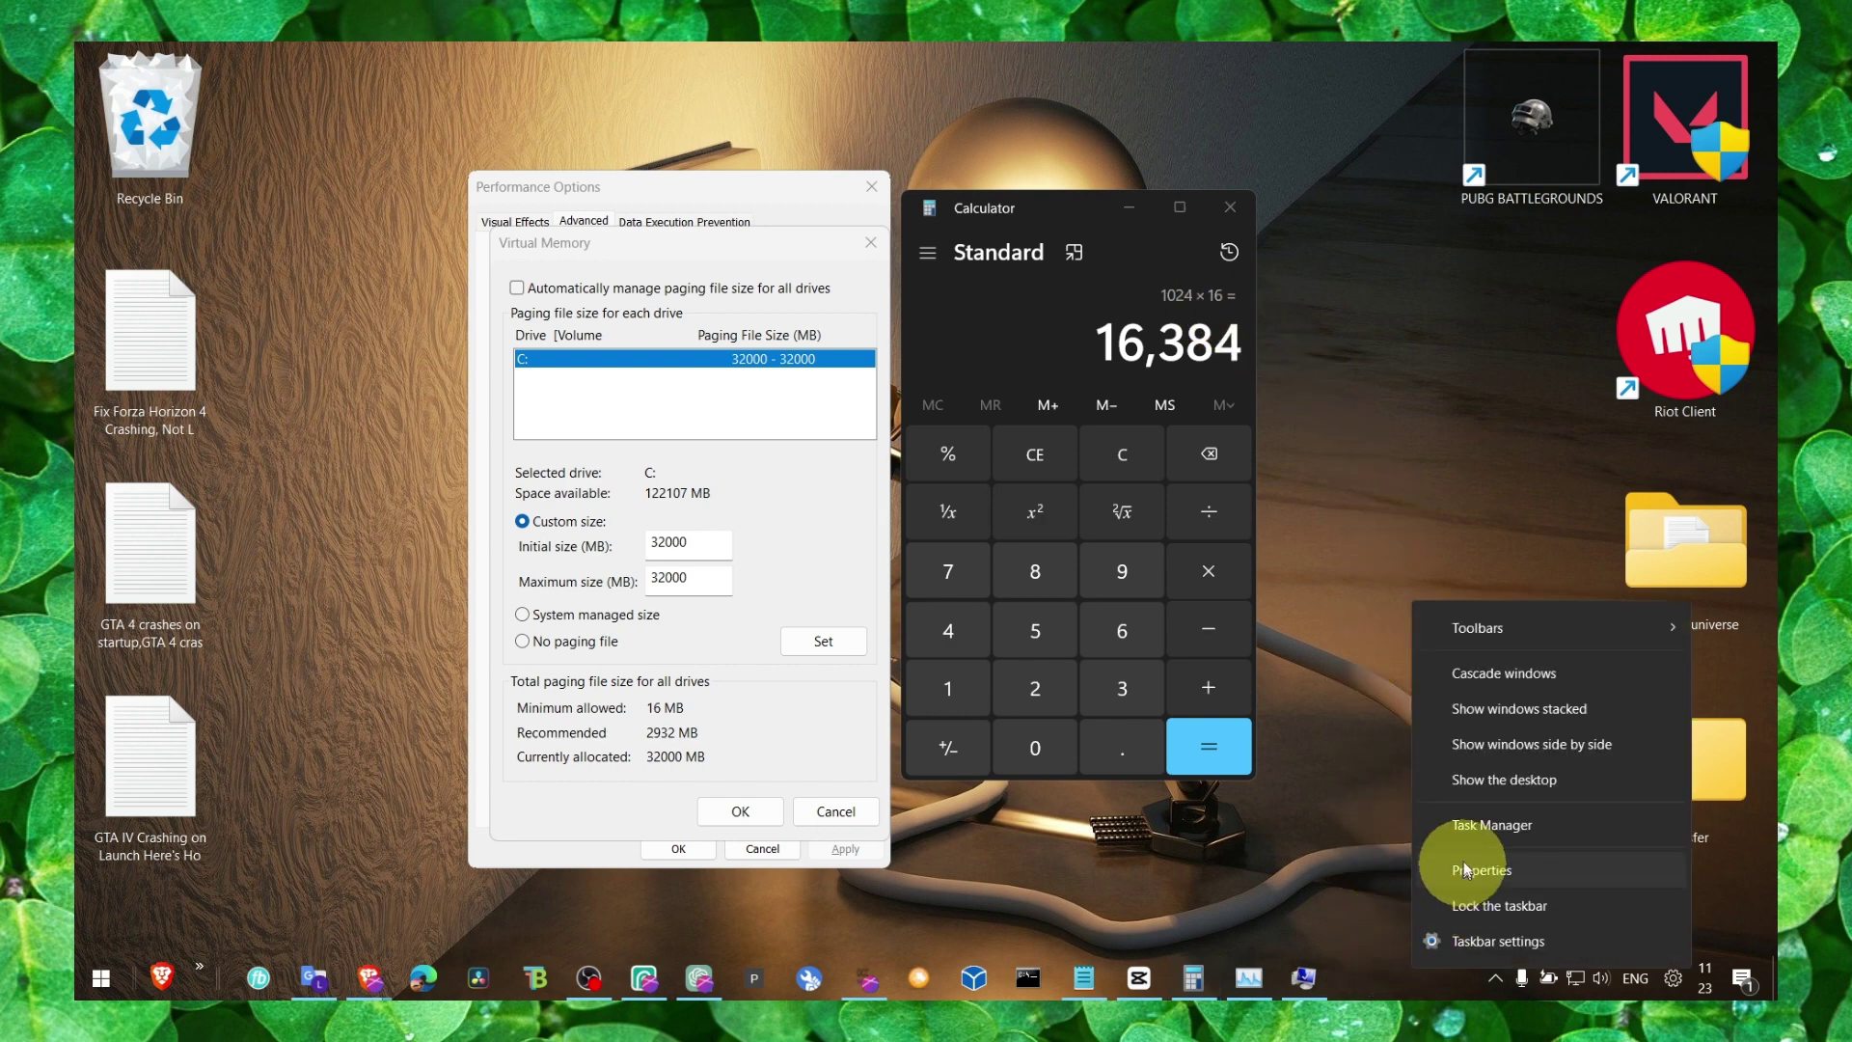
{"action": "left_click", "coordinate": [1476, 825]}
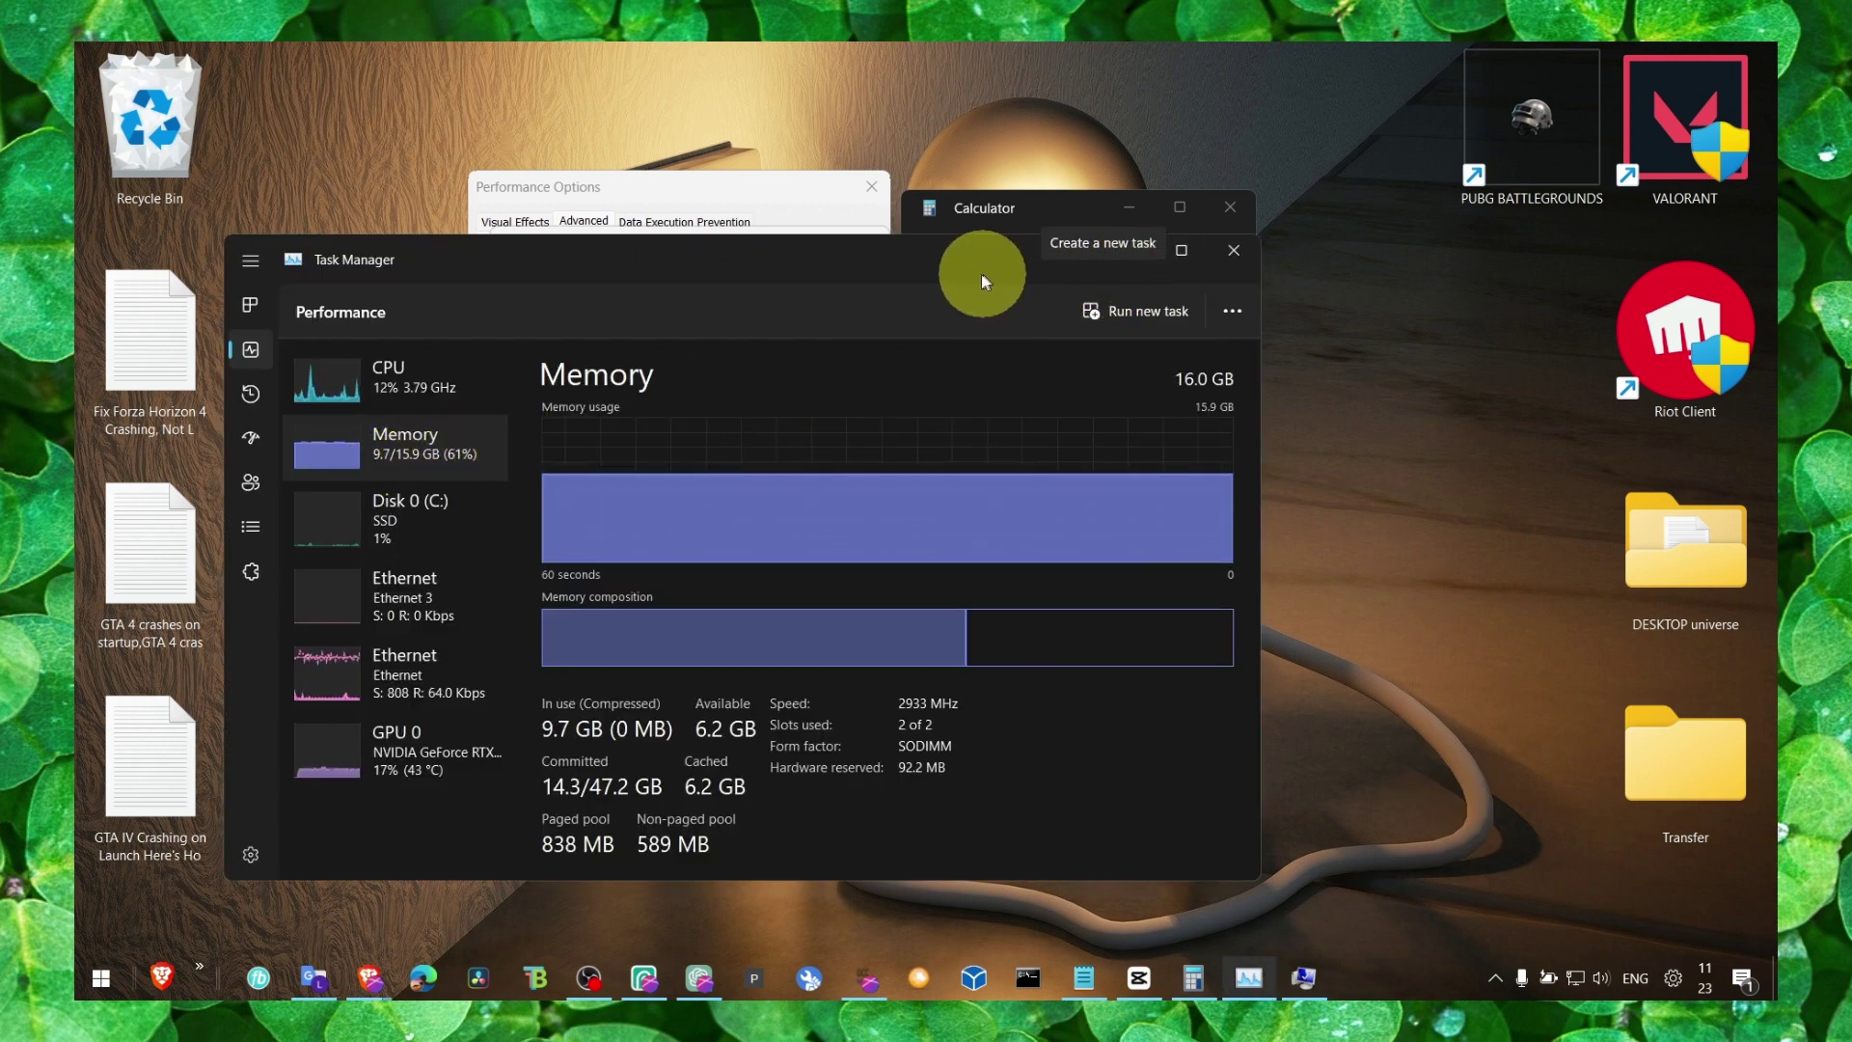
{"action": "left_click", "coordinate": [1130, 252]}
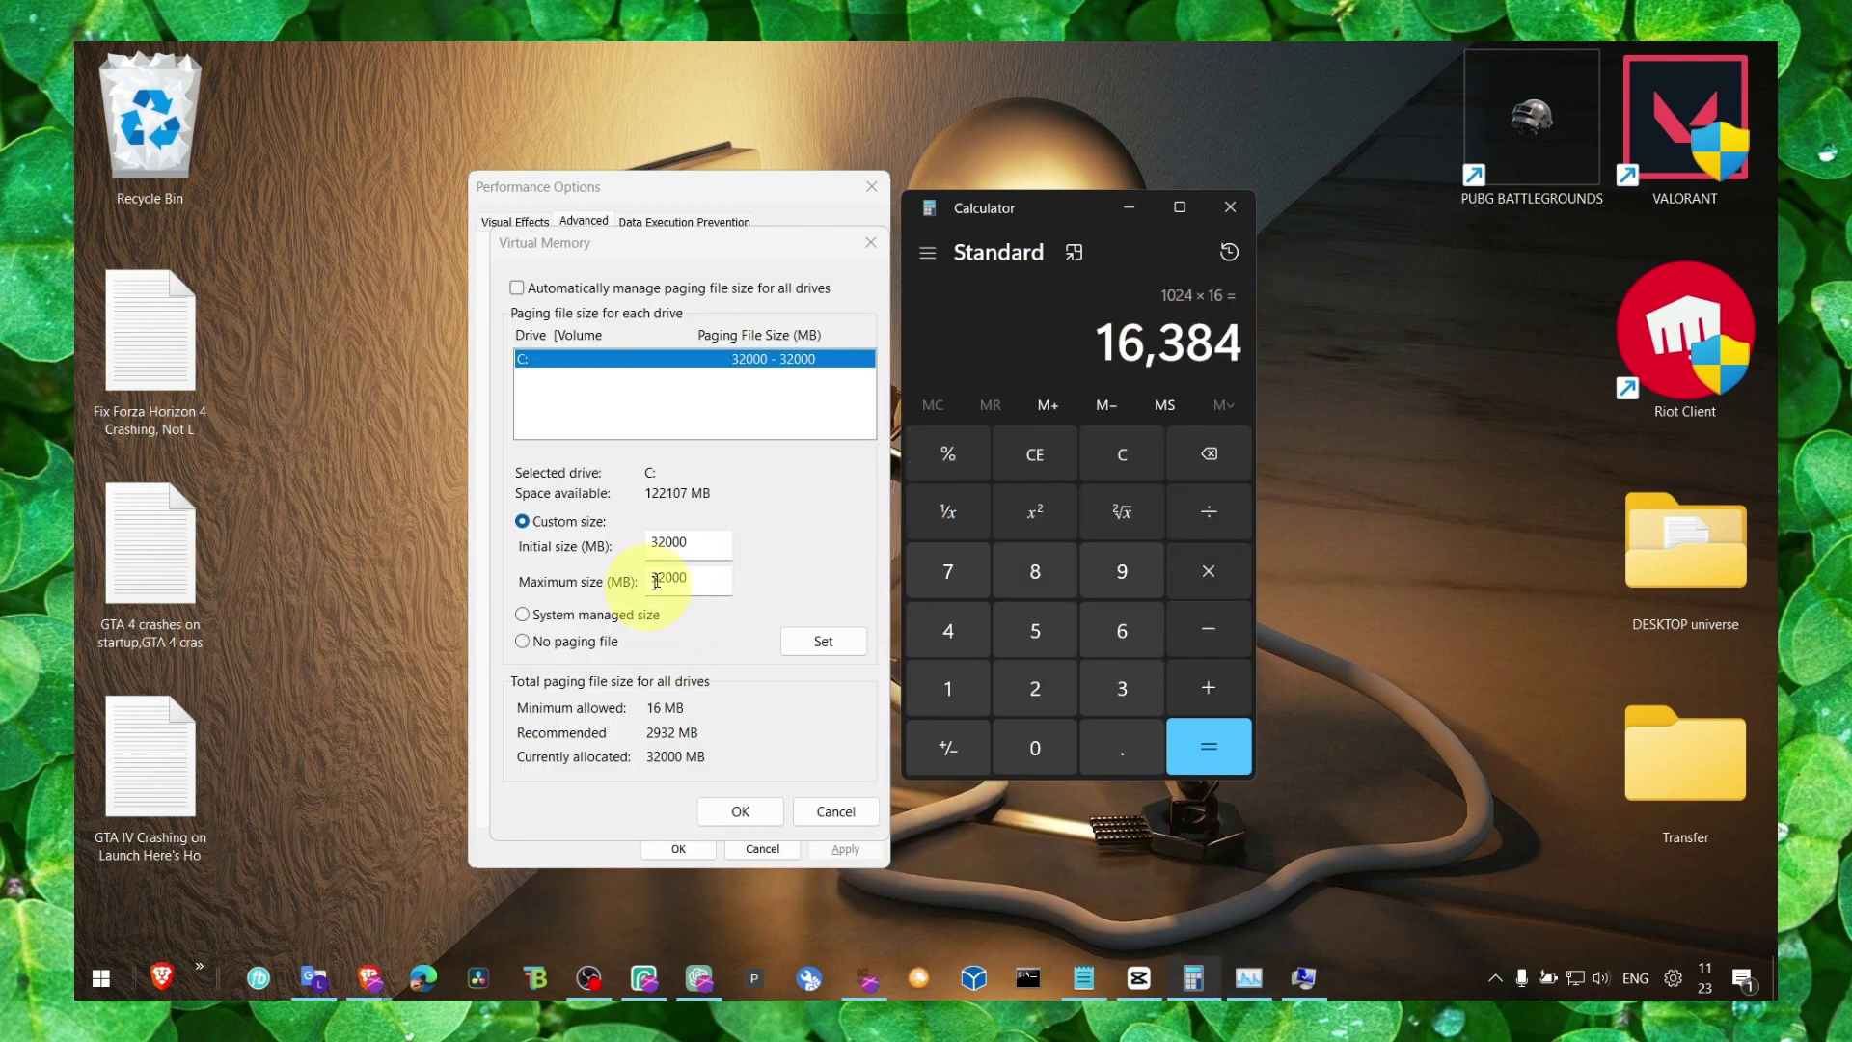
{"action": "left_click", "coordinate": [683, 547]}
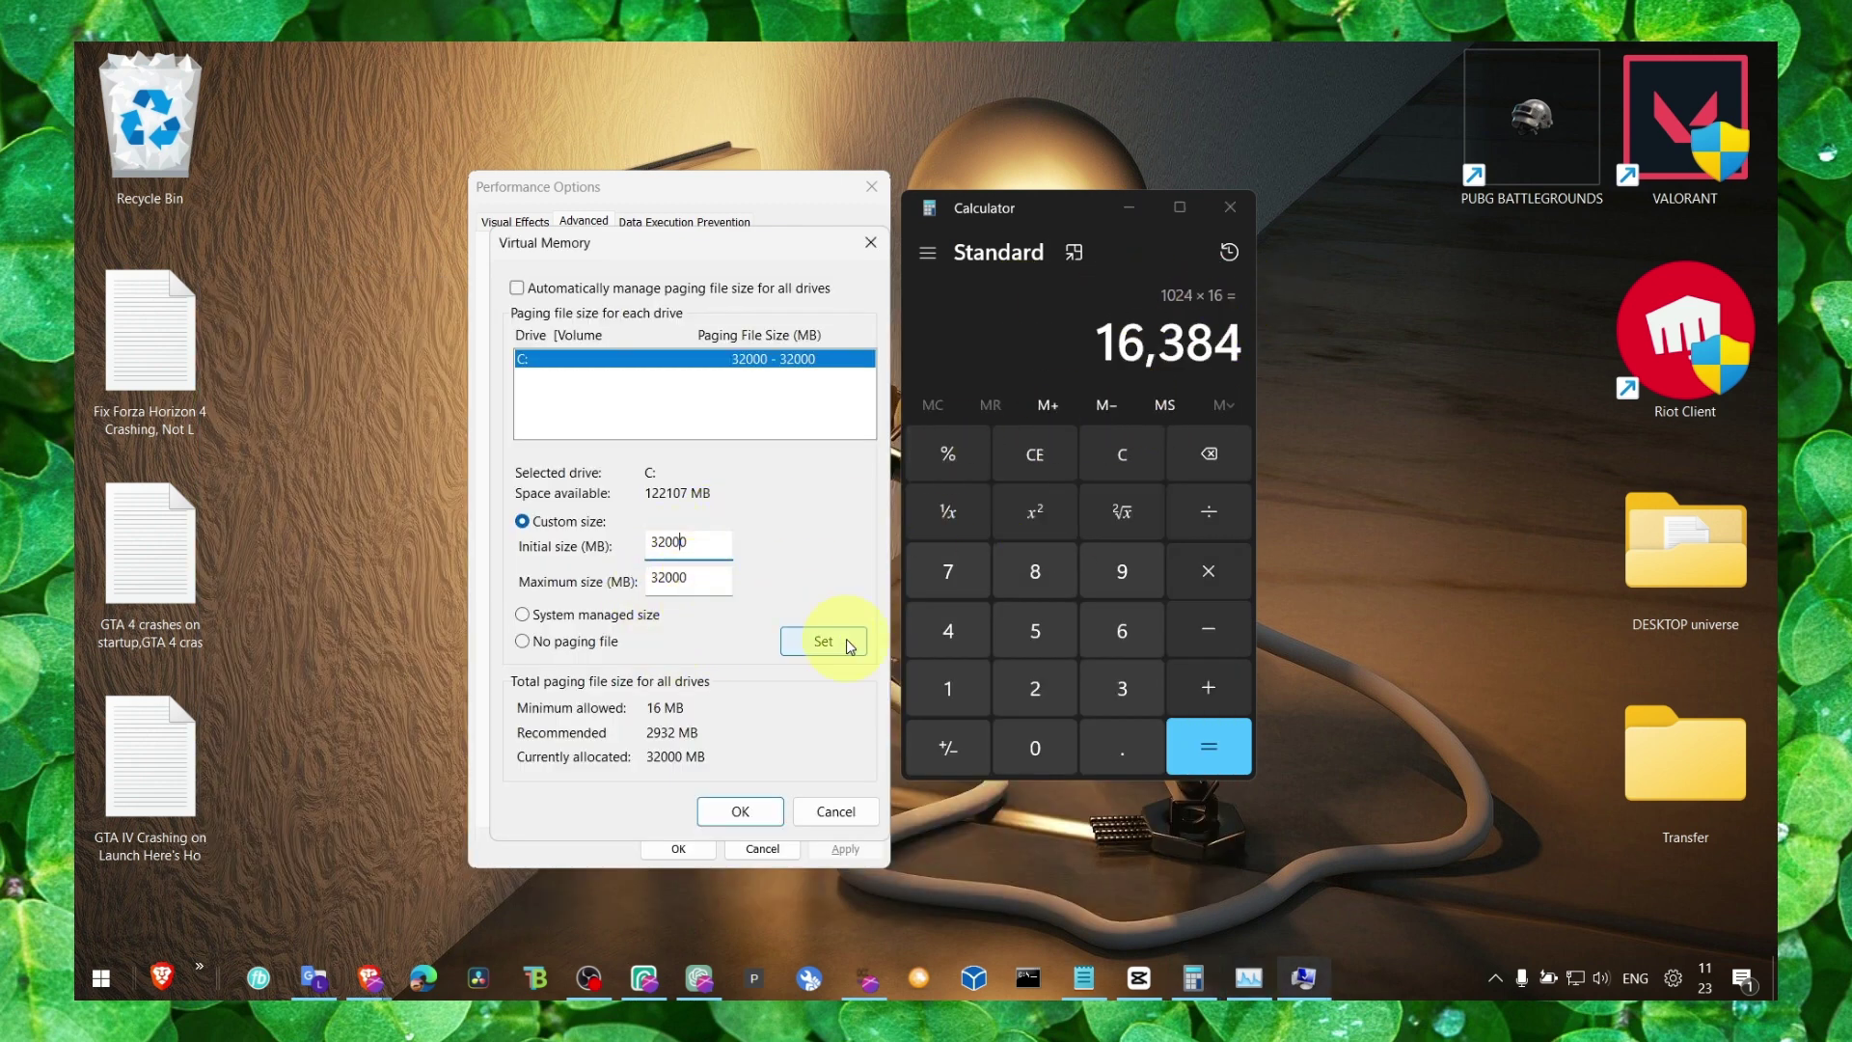
{"action": "left_click", "coordinate": [774, 816]}
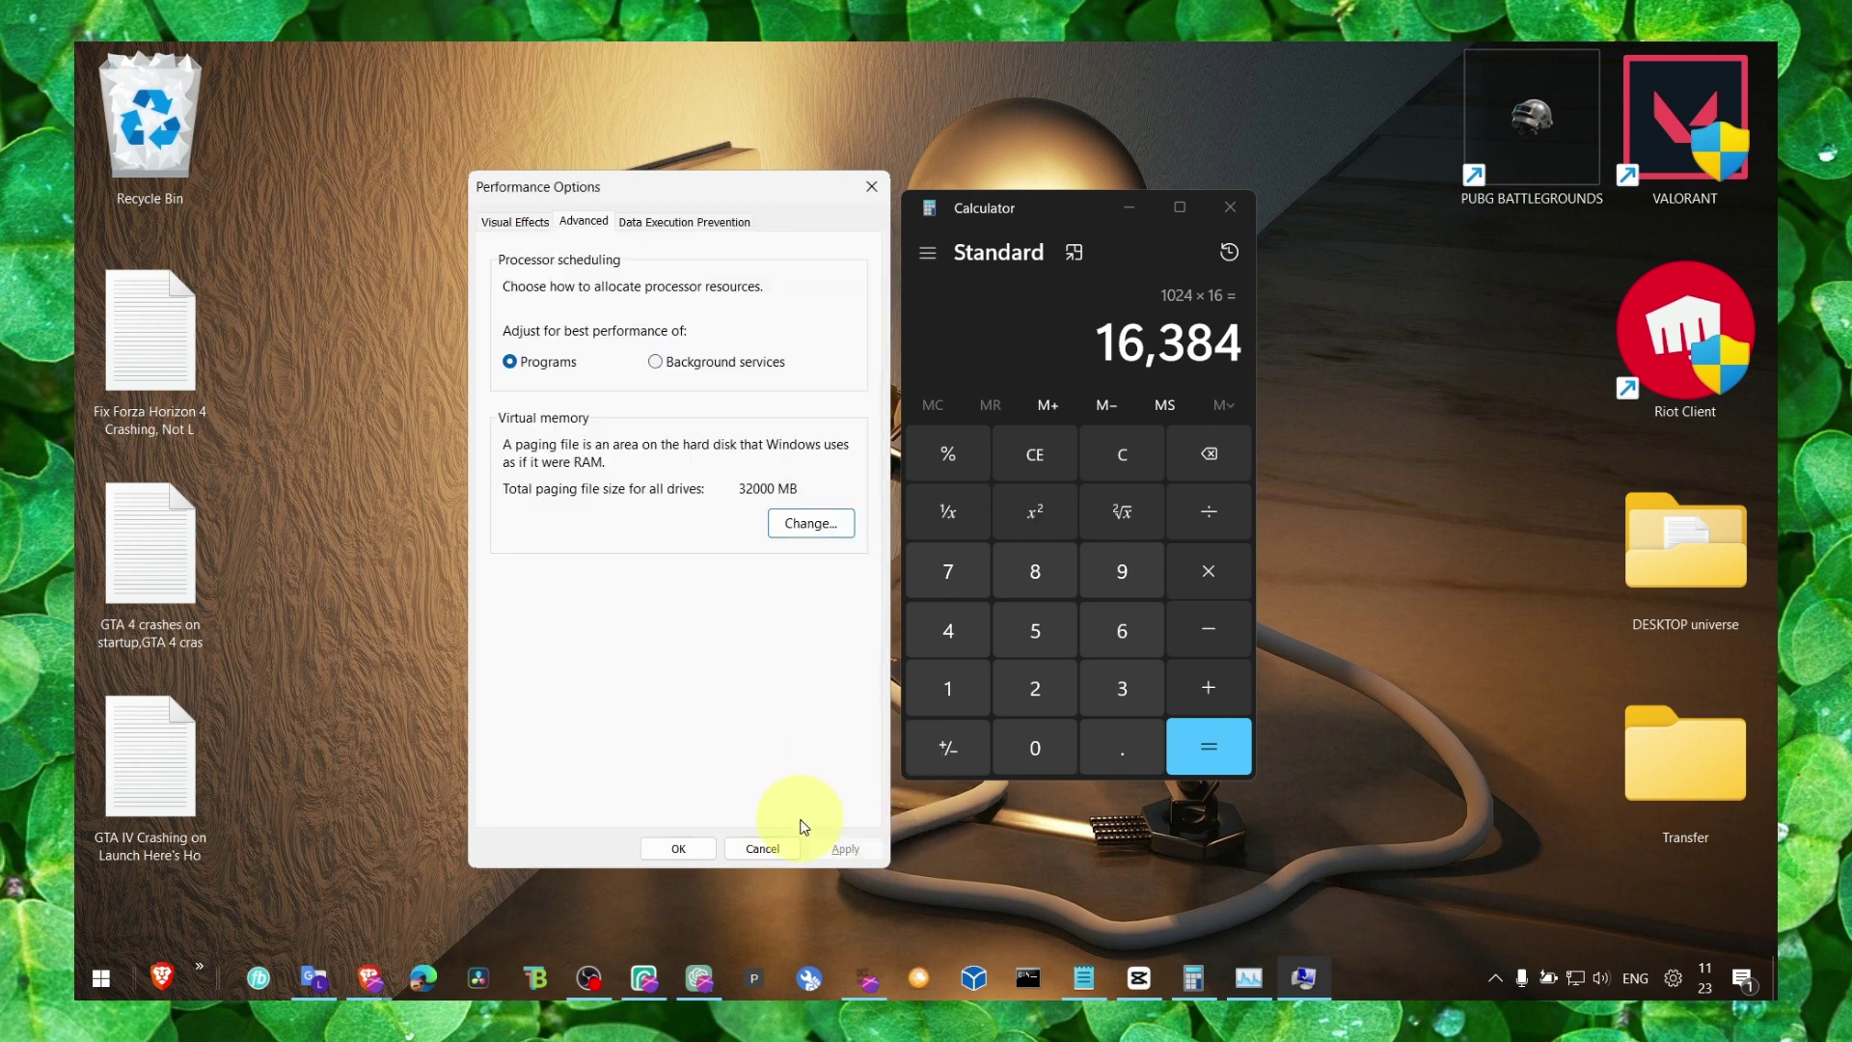
Step: Close the calculator and Performance Options, then launch System Configuration via msconfig
{"action": "left_click", "coordinate": [1227, 208]}
{"action": "left_click", "coordinate": [871, 187]}
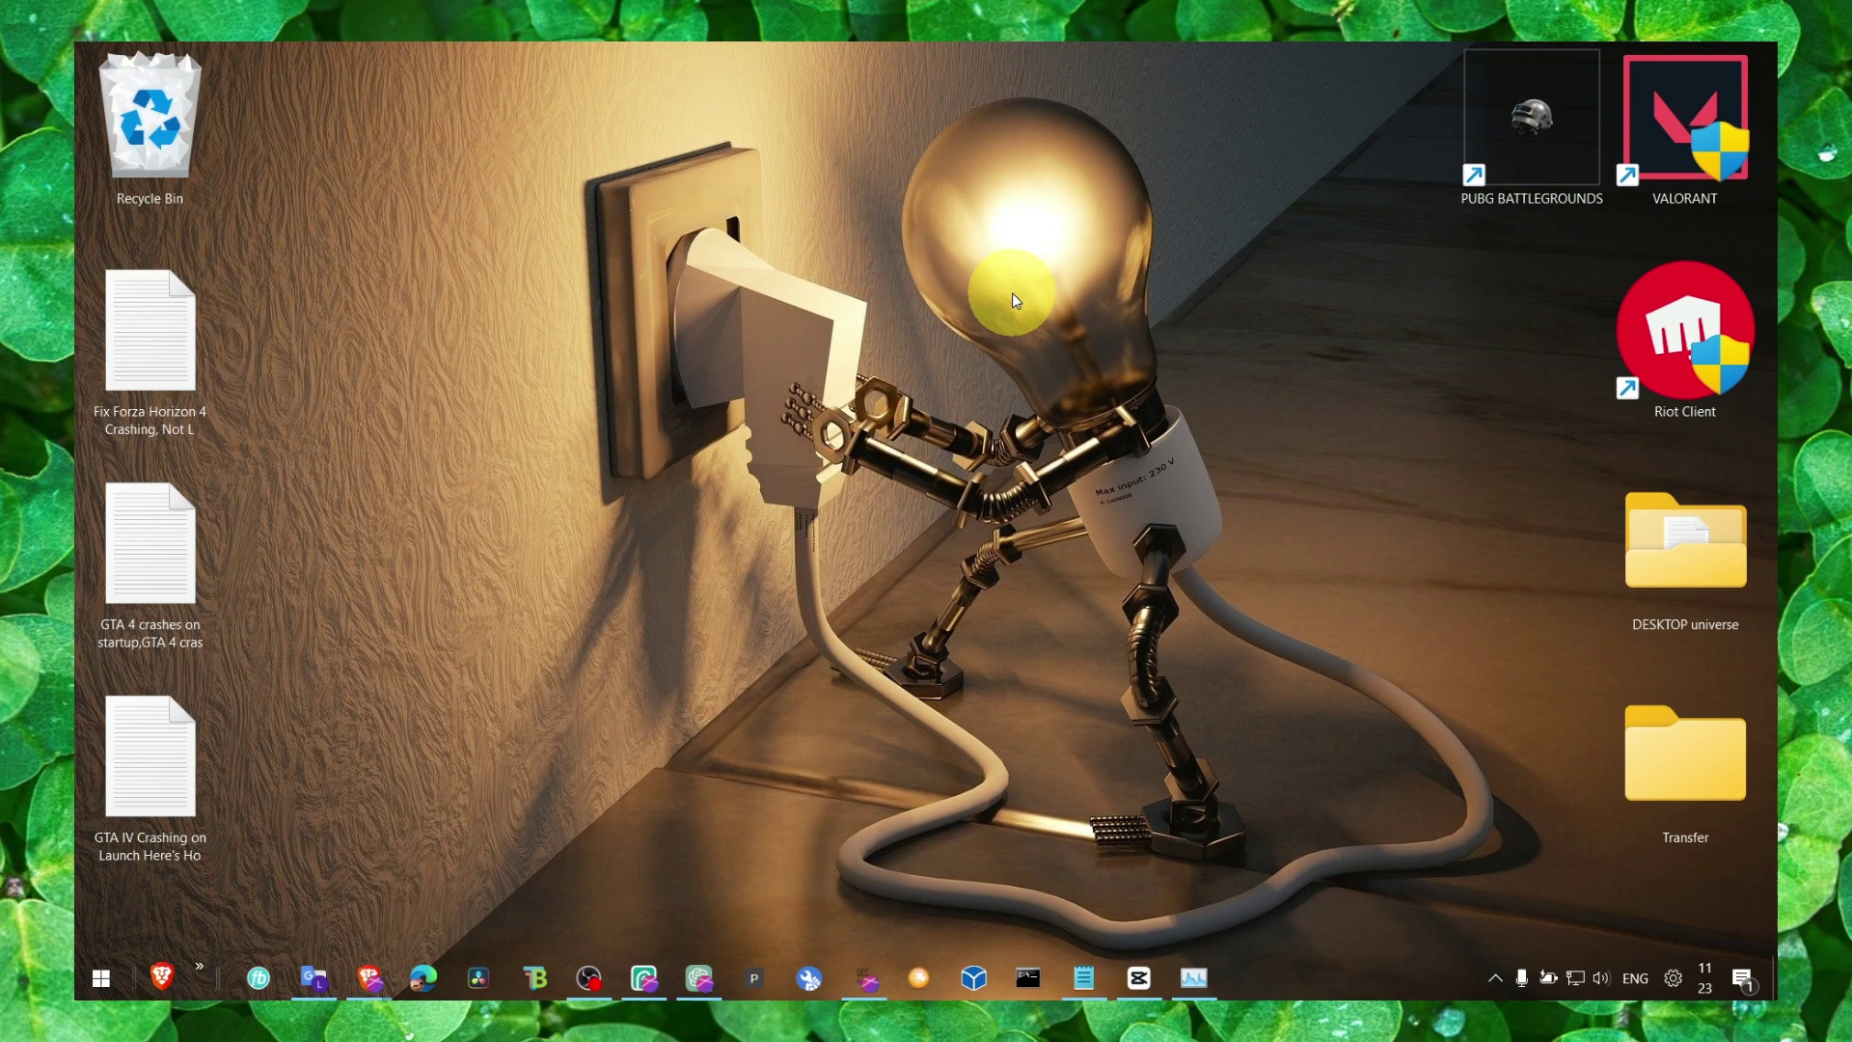
{"action": "key", "text": "super"}
{"action": "type", "text": "msg"}
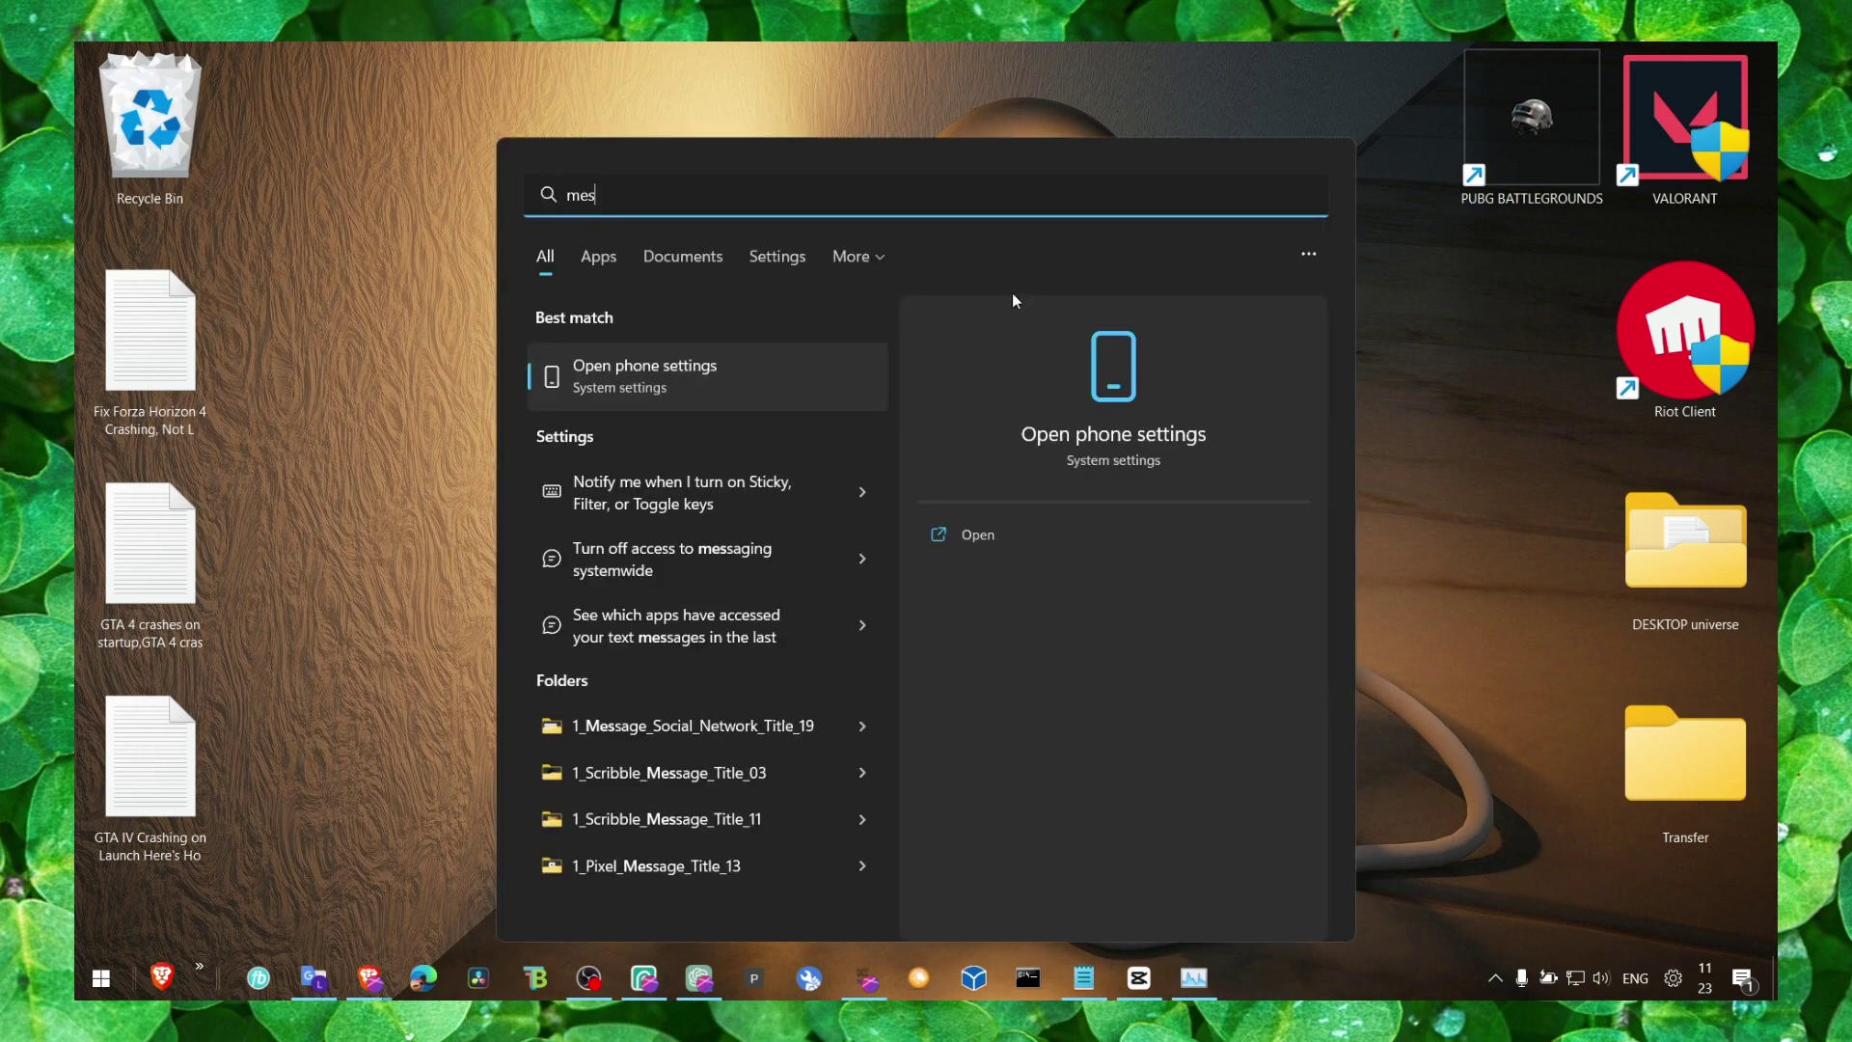
{"action": "key", "text": "BackSpace"}
{"action": "type", "text": "c"}
{"action": "left_click", "coordinate": [727, 357]}
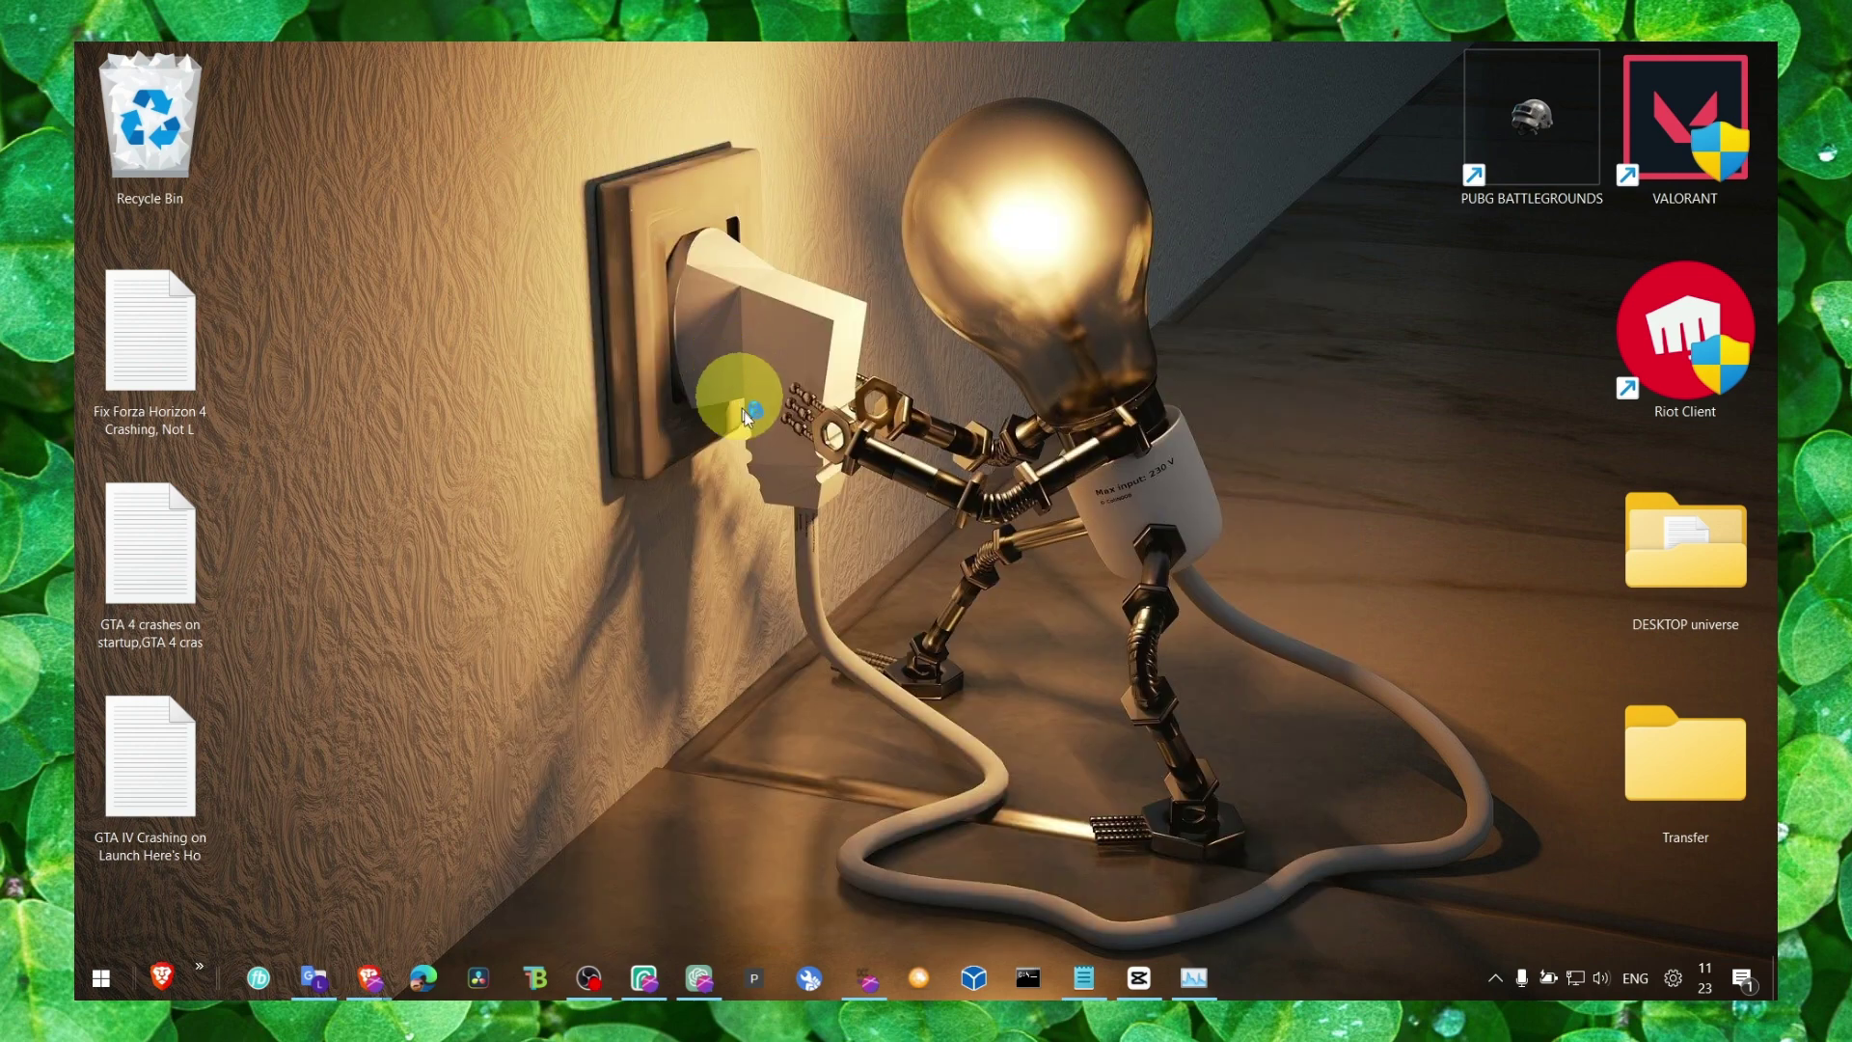
Step: Limit boot to 12 processors under Boot > Advanced options, then close the window
{"action": "left_click", "coordinate": [707, 339]}
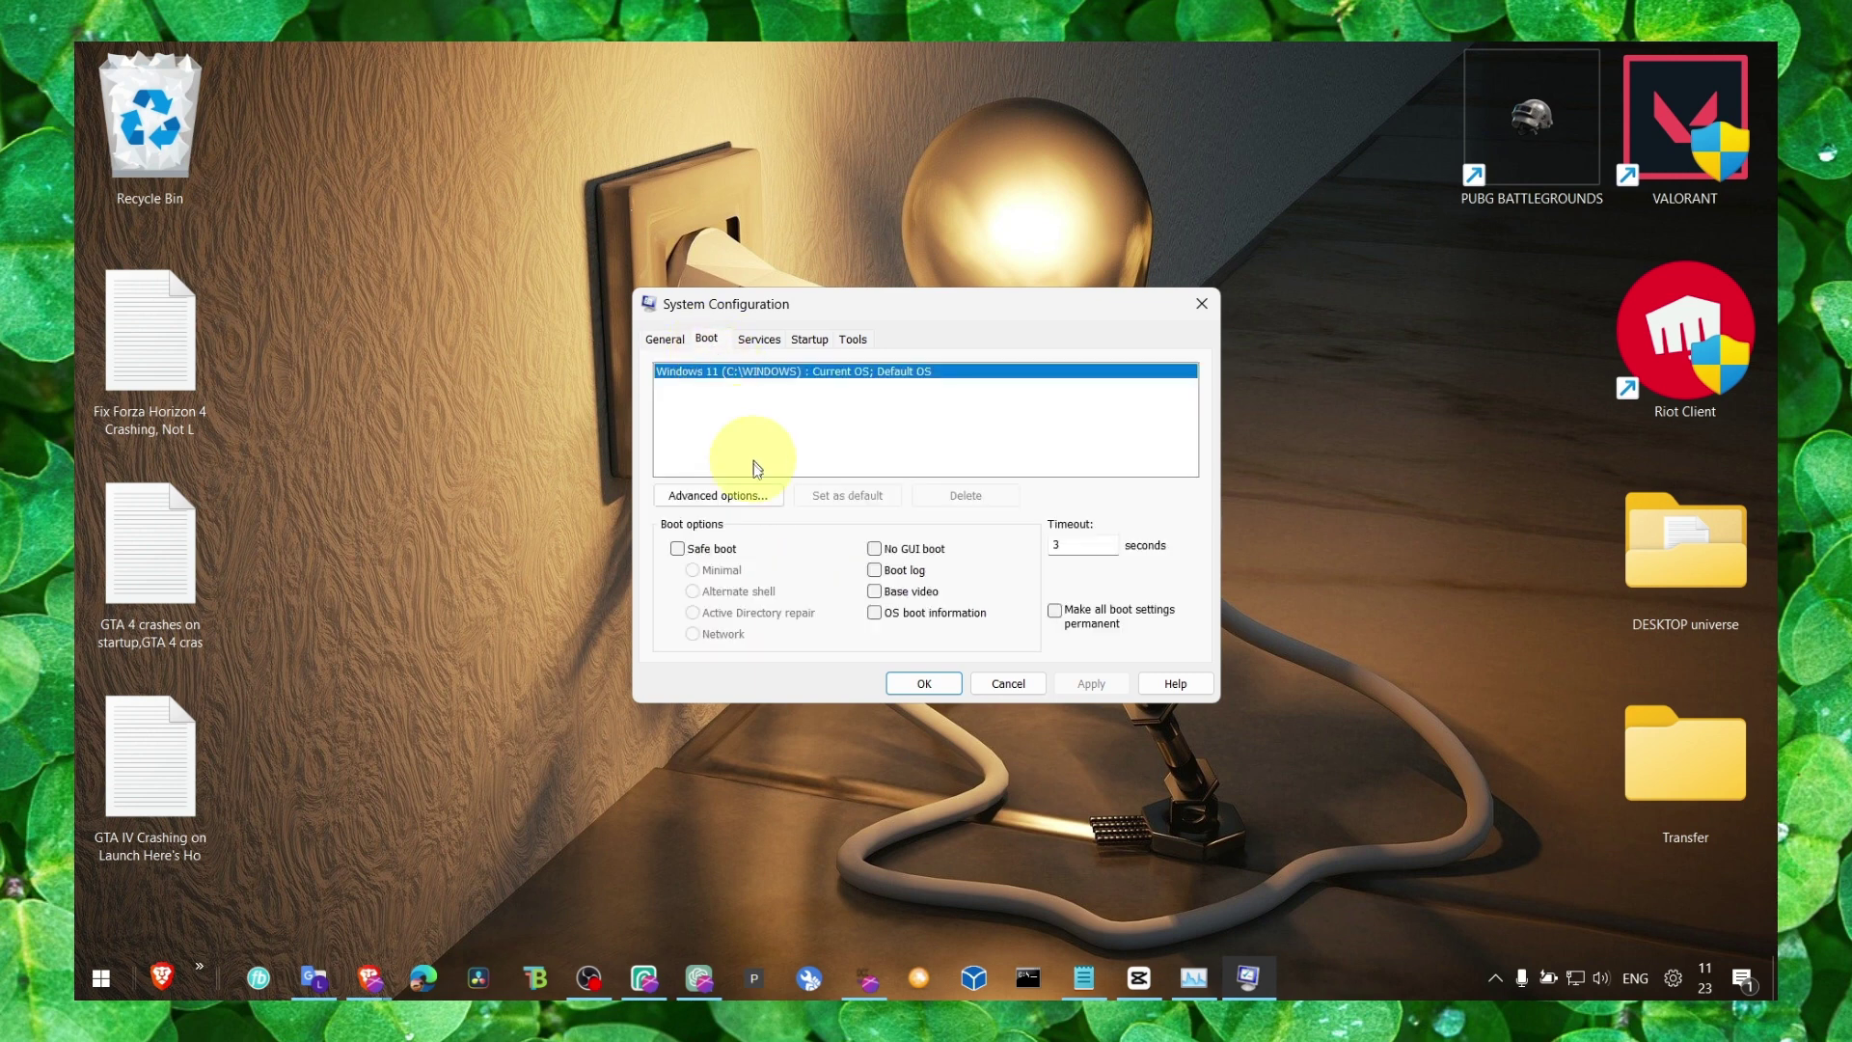
{"action": "left_click", "coordinate": [742, 495]}
{"action": "left_click", "coordinate": [751, 343]}
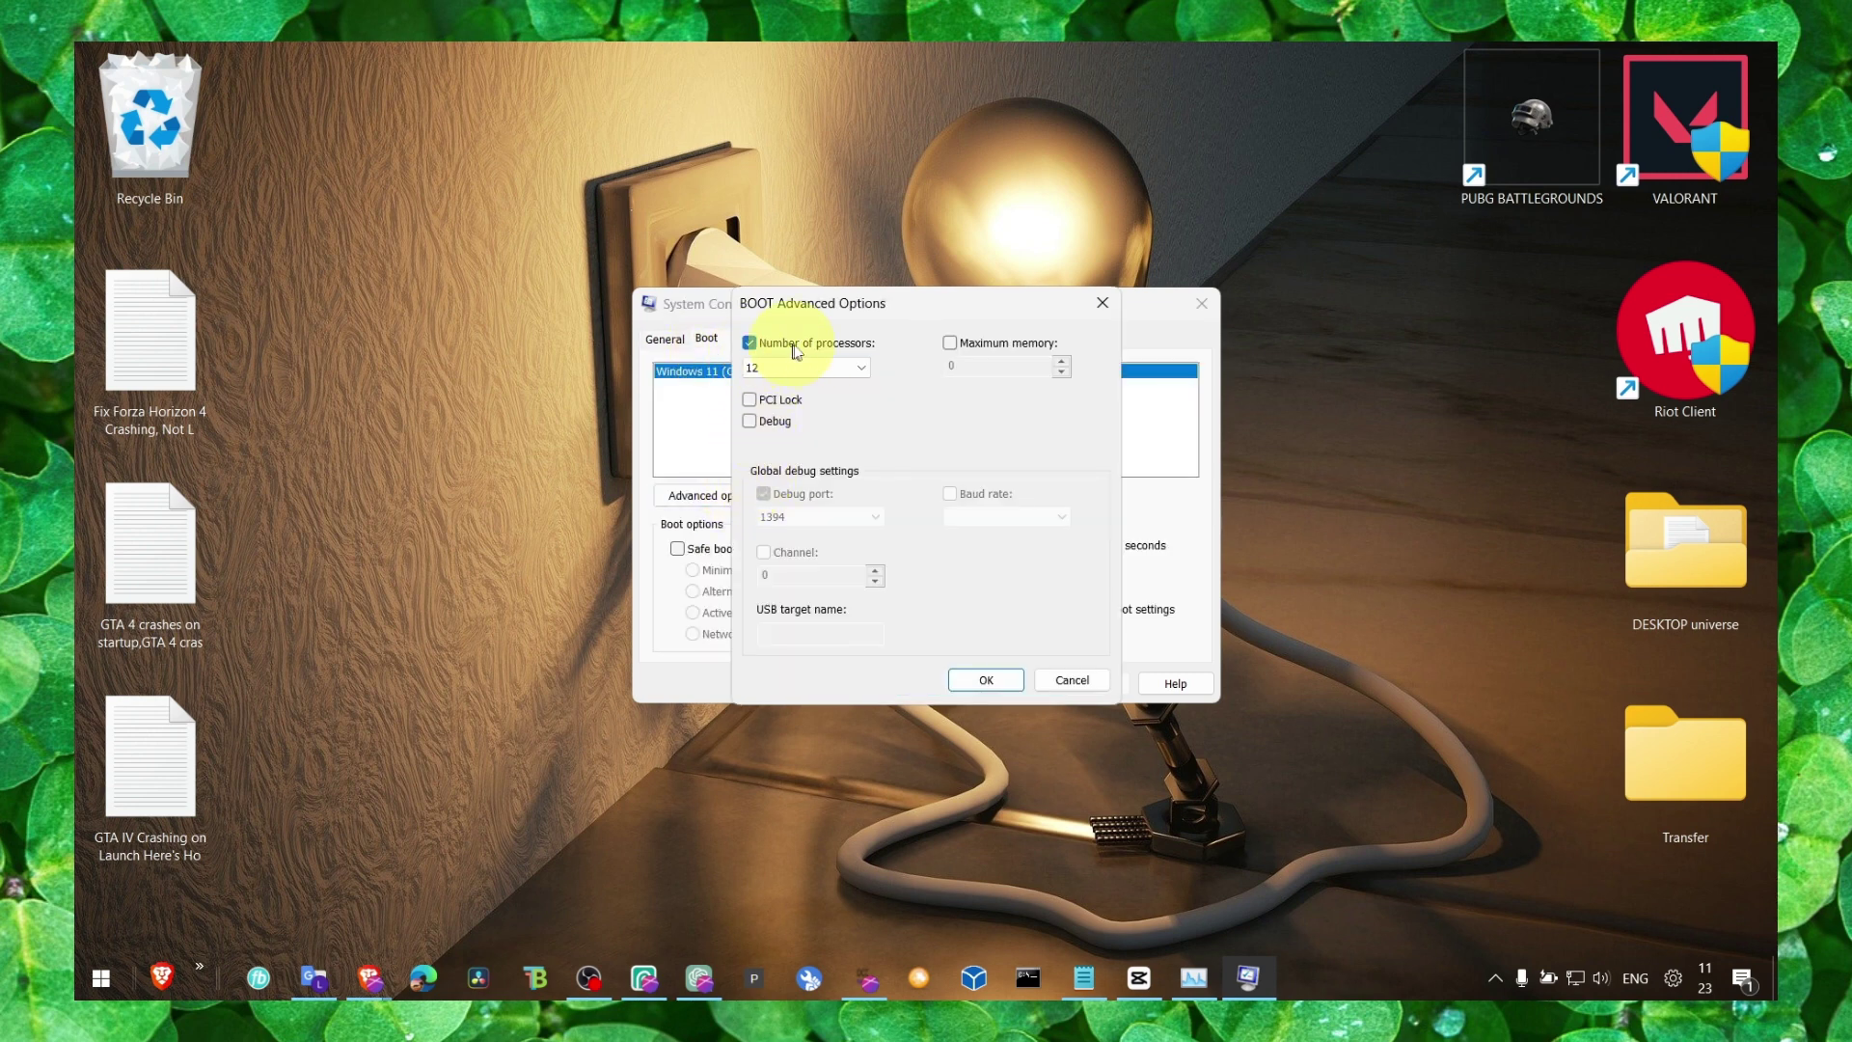
{"action": "left_click", "coordinate": [786, 366]}
{"action": "left_click", "coordinate": [793, 545]}
{"action": "left_click", "coordinate": [1011, 679]}
{"action": "left_click", "coordinate": [1201, 304]}
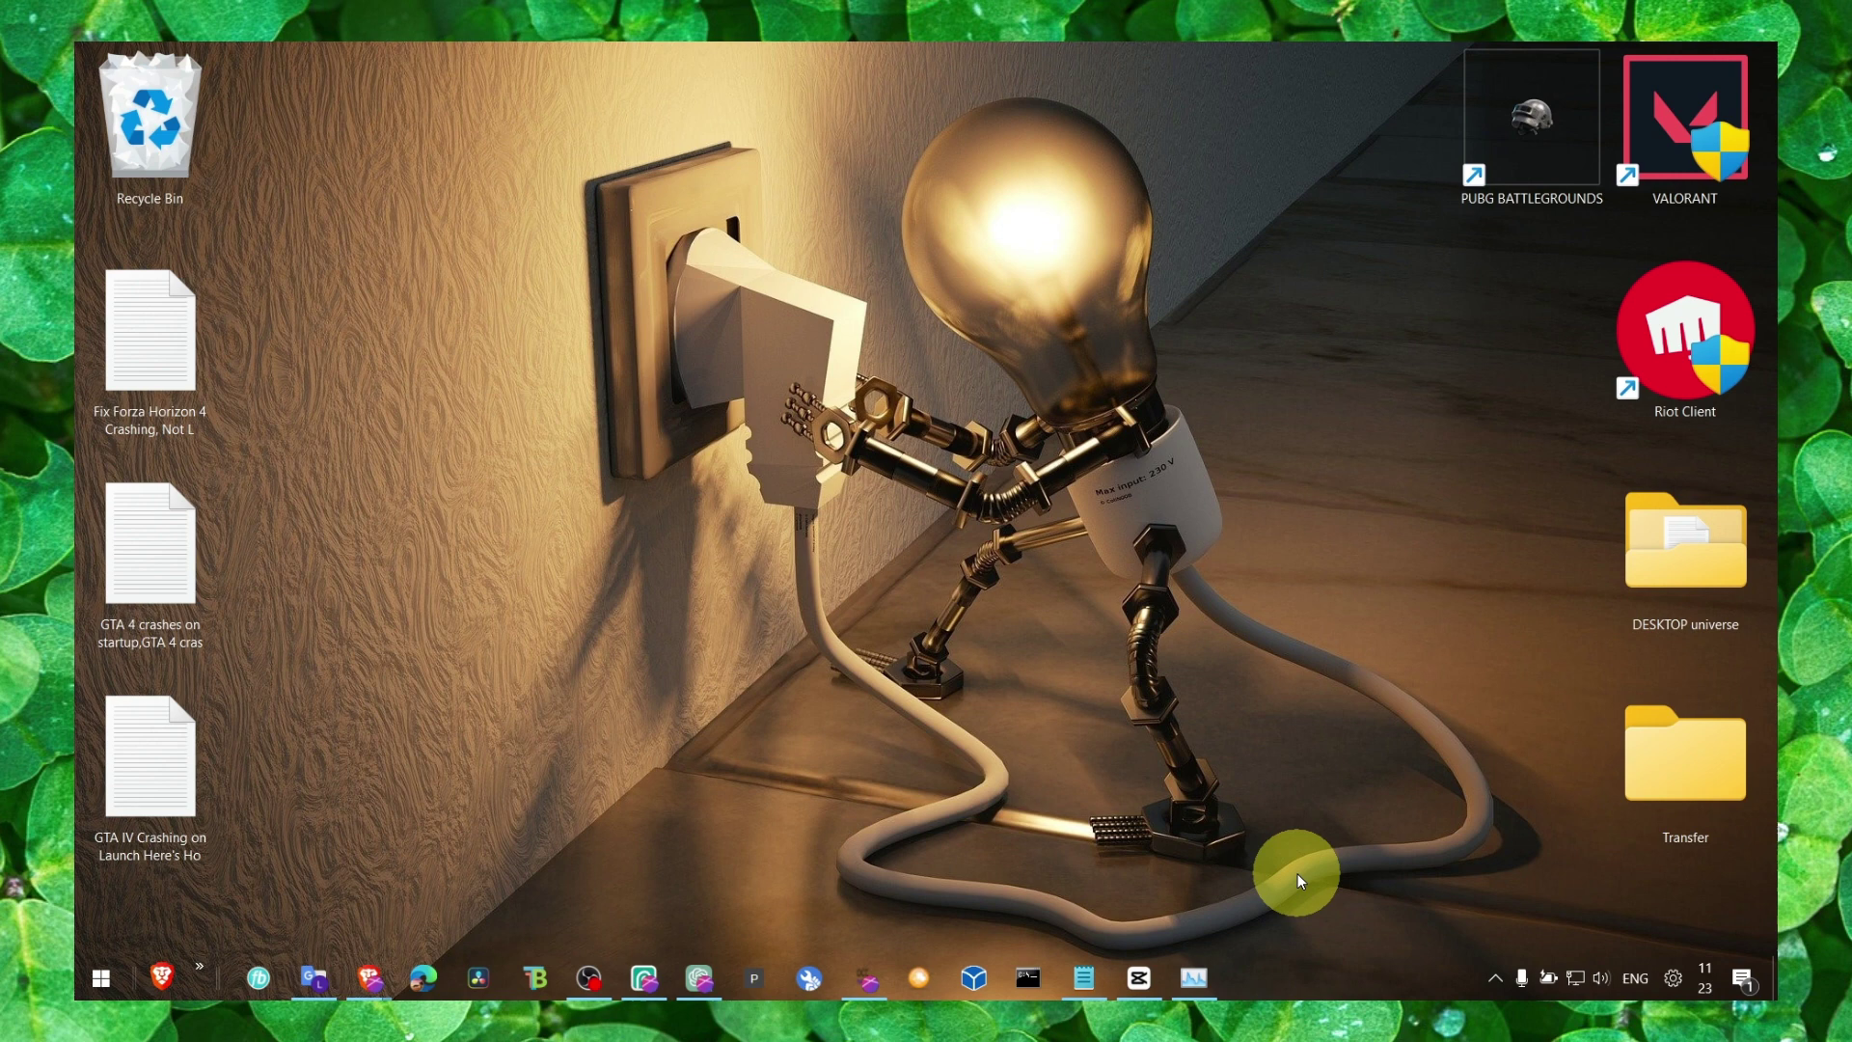
Step: Open Task Manager from the taskbar and switch to the Details process list
{"action": "right_click", "coordinate": [1366, 983]}
{"action": "left_click", "coordinate": [1394, 897]}
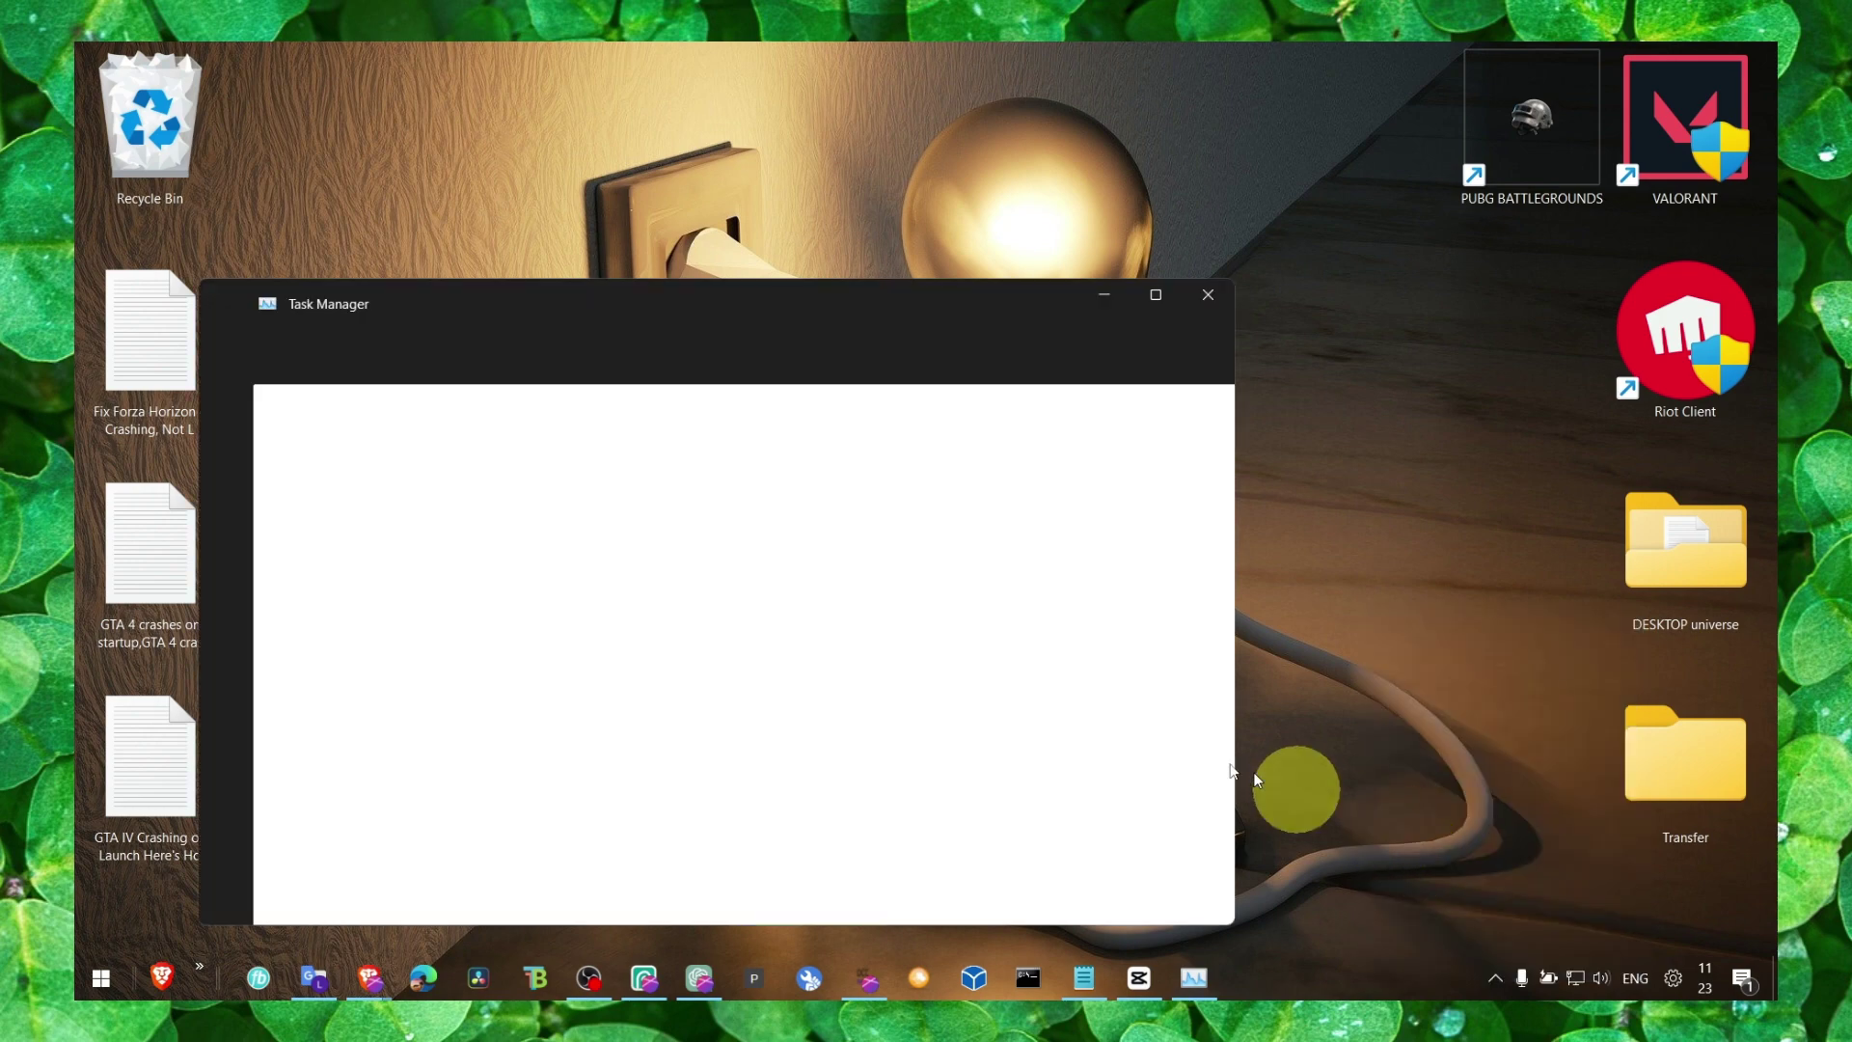
{"action": "left_click", "coordinate": [401, 425]}
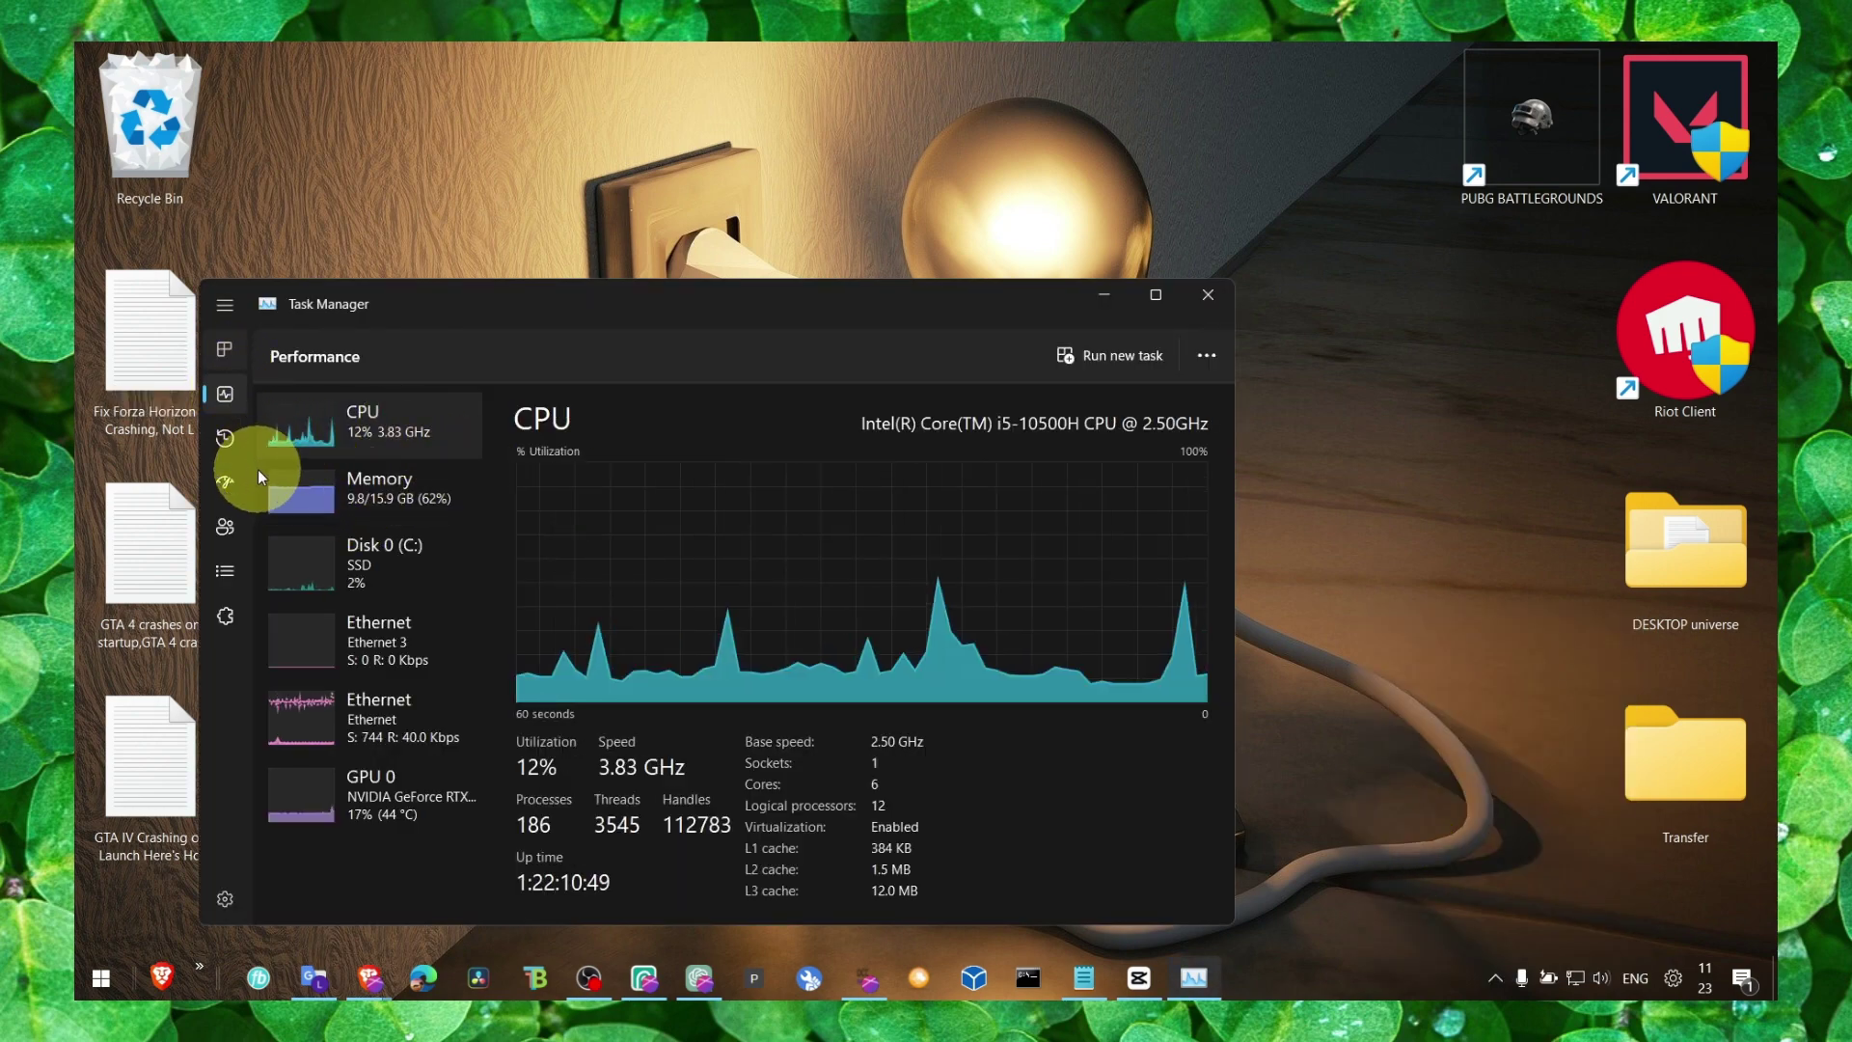
{"action": "left_click", "coordinate": [225, 570]}
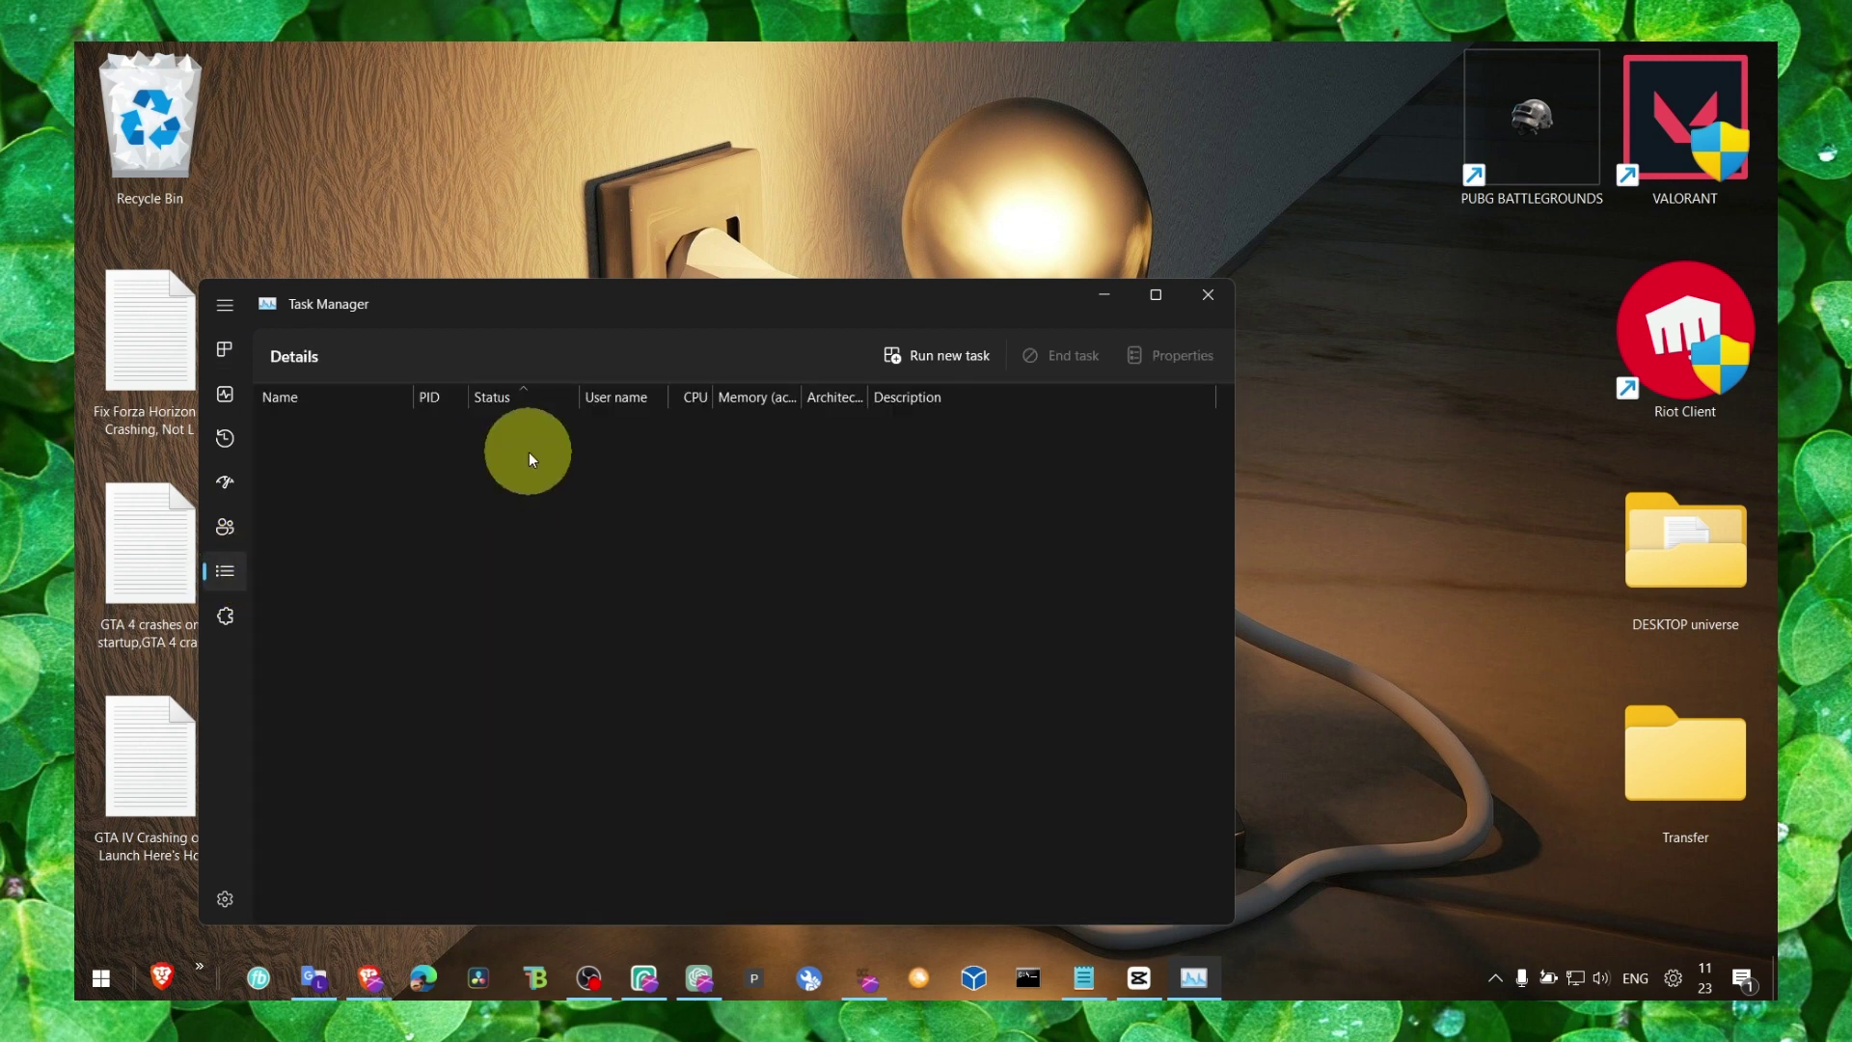
{"action": "left_click_drag", "start_coordinate": [518, 315], "coordinate": [691, 283]}
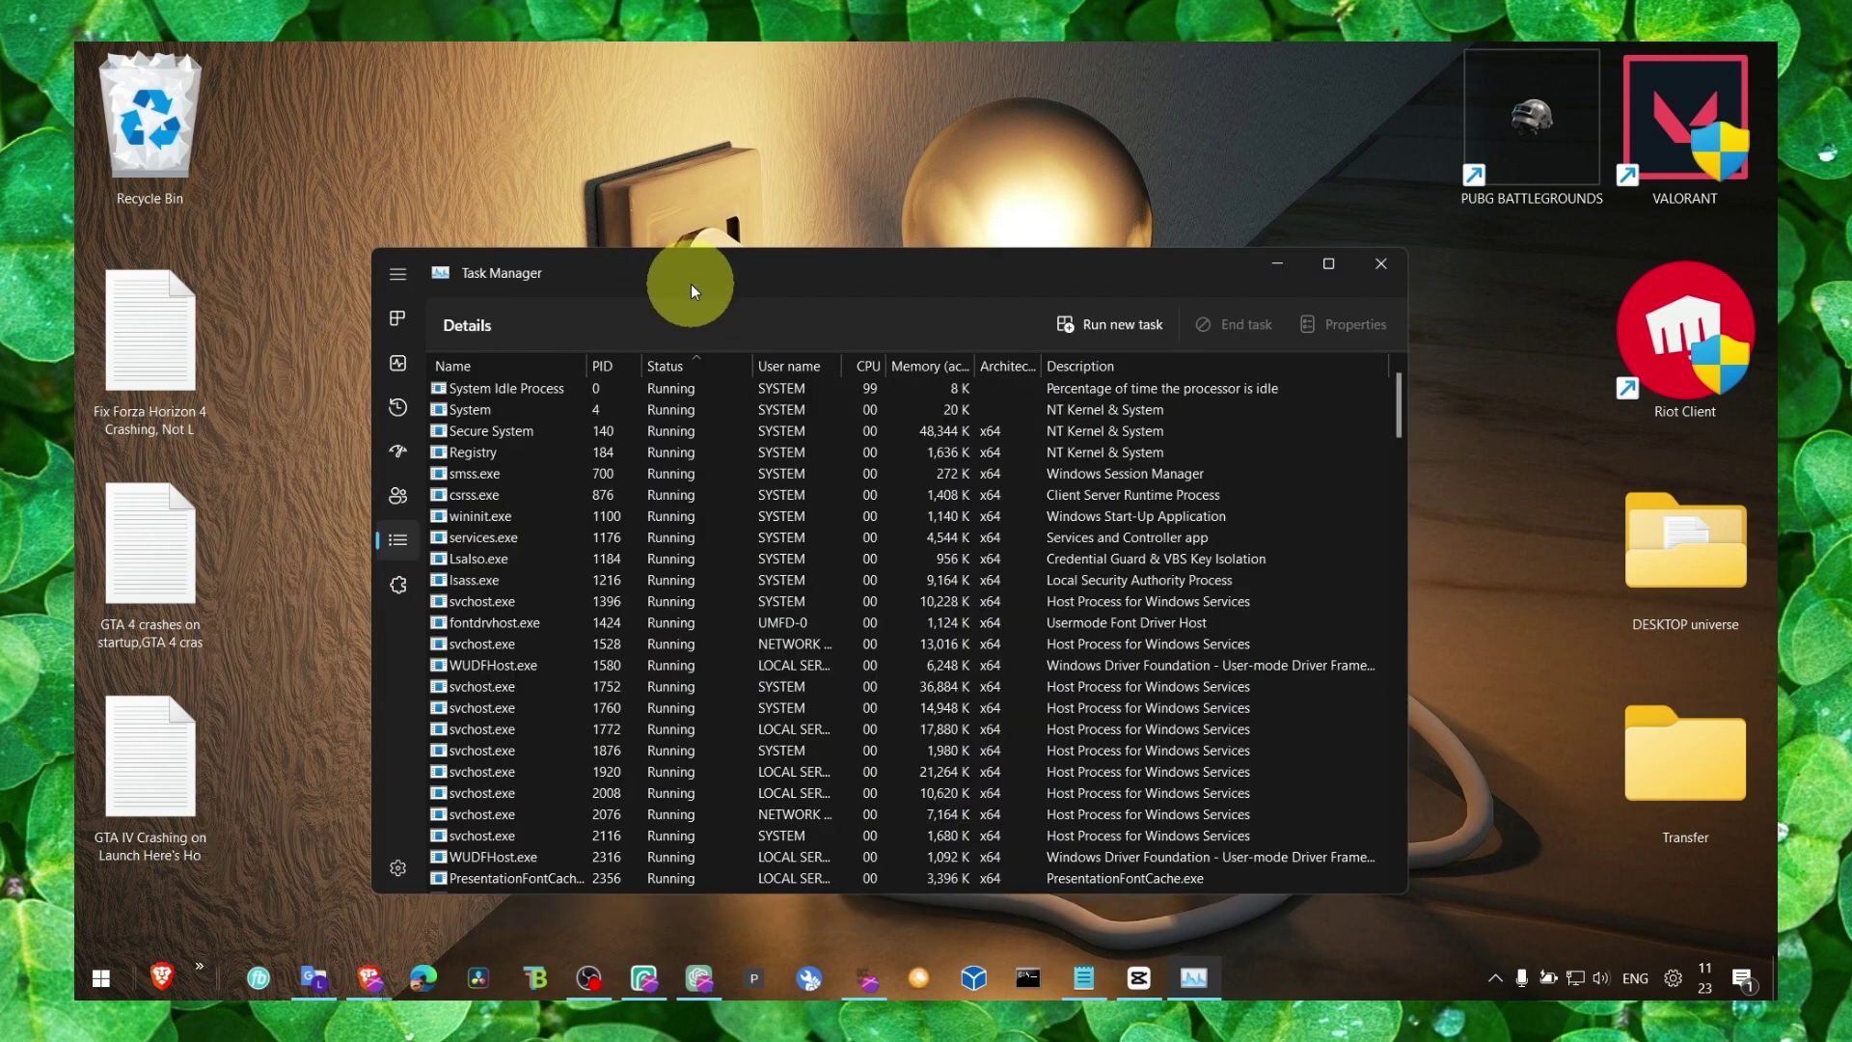
Step: Review csrss.exe's Set priority levels, then close Task Manager and search 'graphics settings'
{"action": "right_click", "coordinate": [490, 492]}
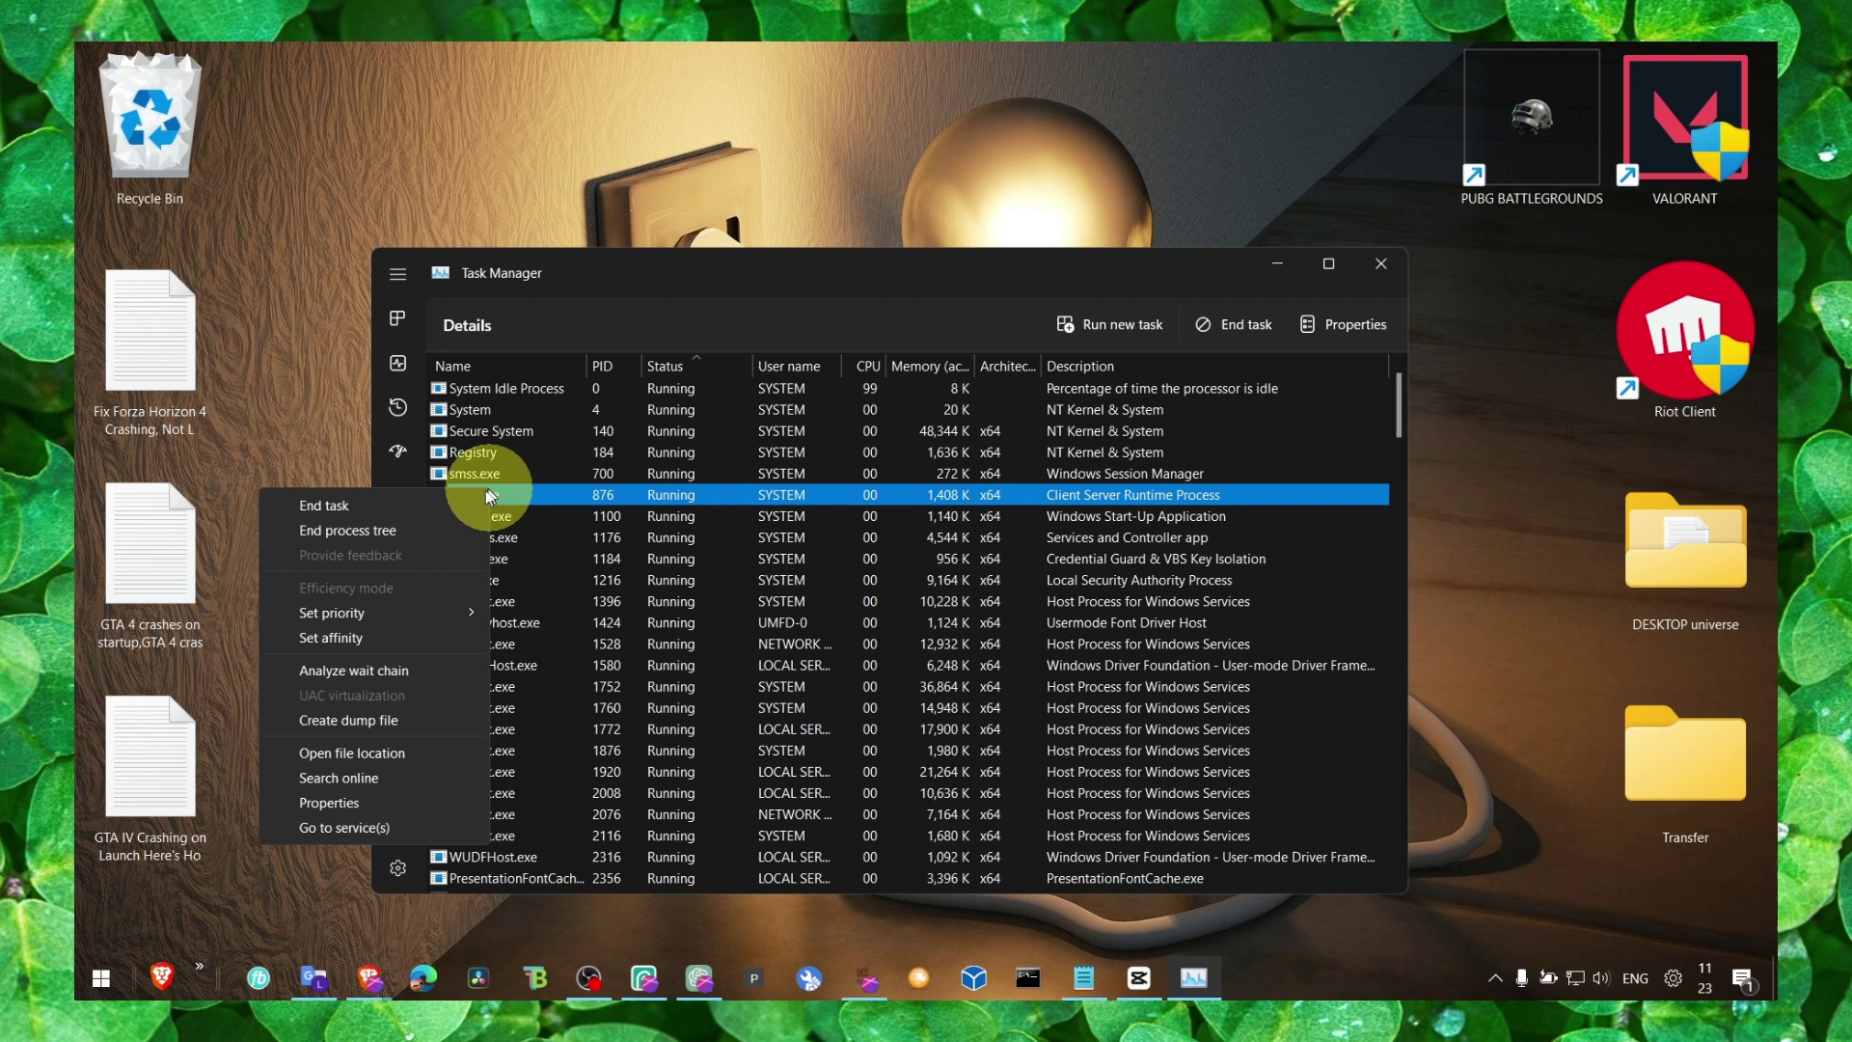
{"action": "right_click", "coordinate": [548, 498]}
{"action": "mouse_move", "coordinate": [471, 622]}
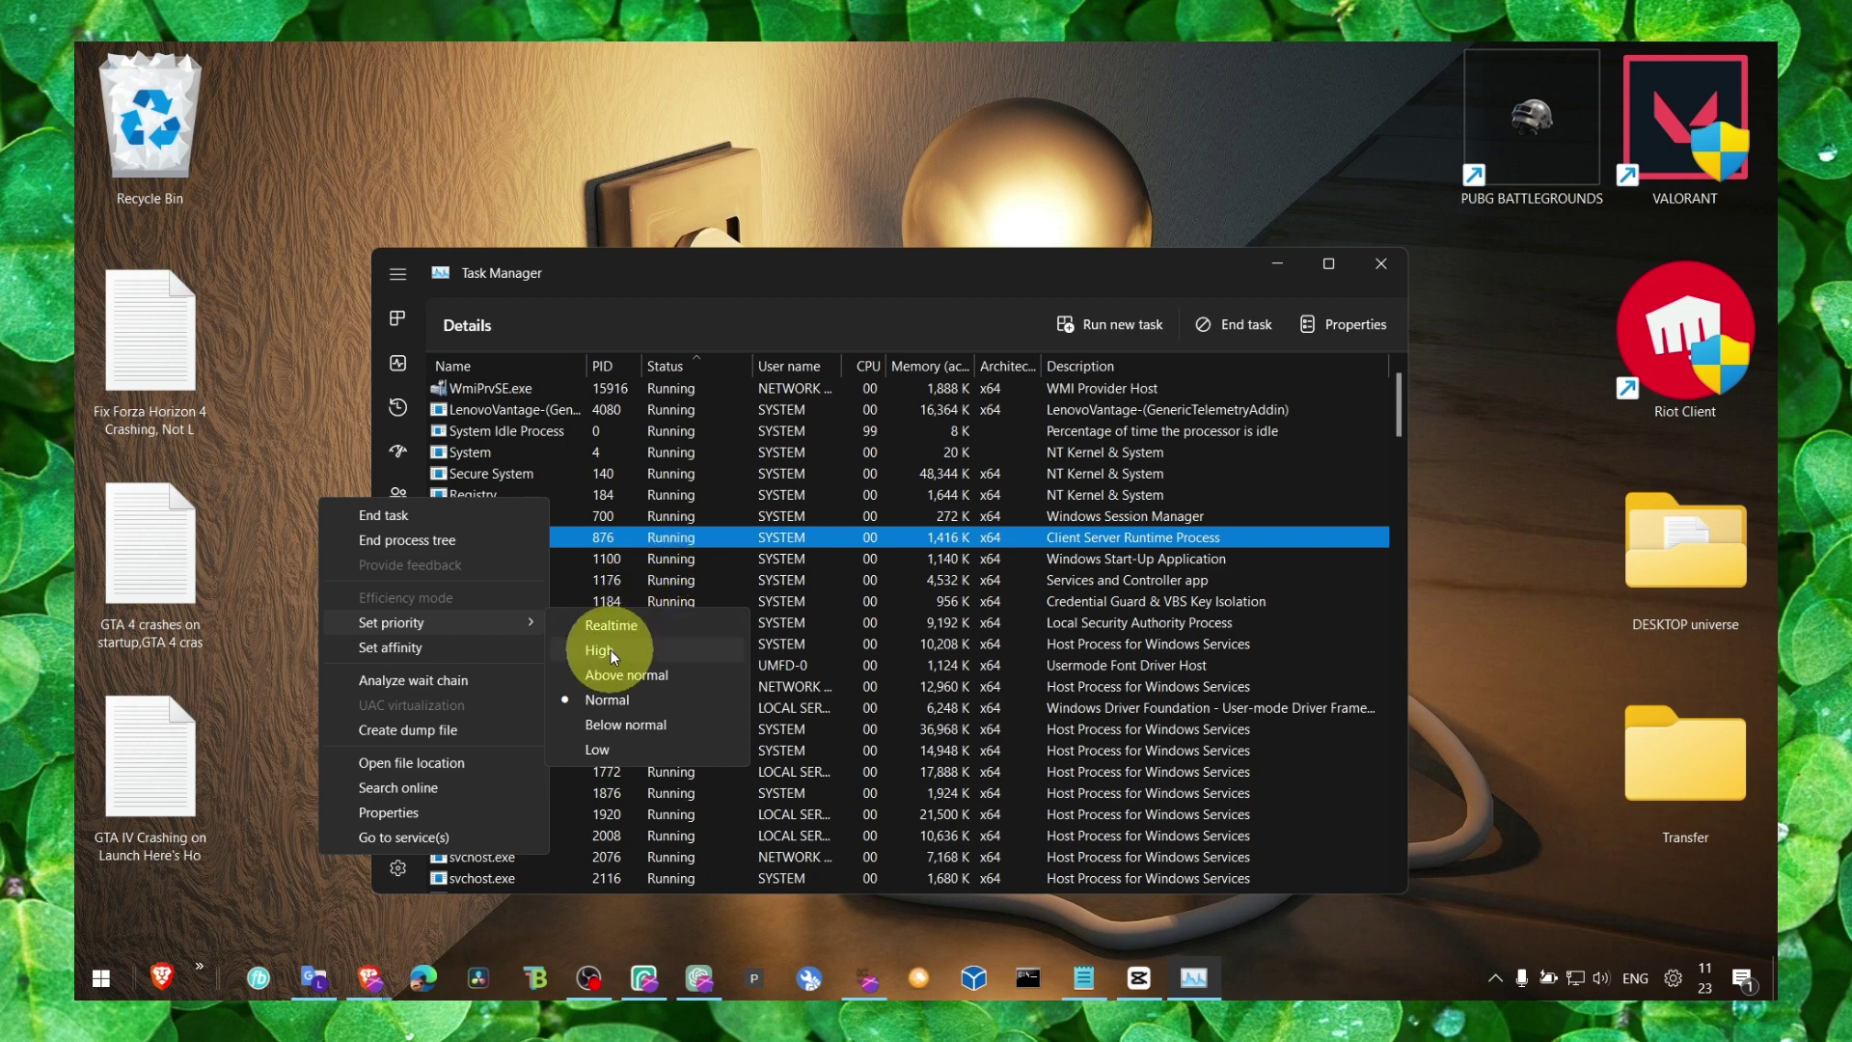
{"action": "left_click", "coordinate": [1380, 263]}
{"action": "left_click", "coordinate": [1381, 263]}
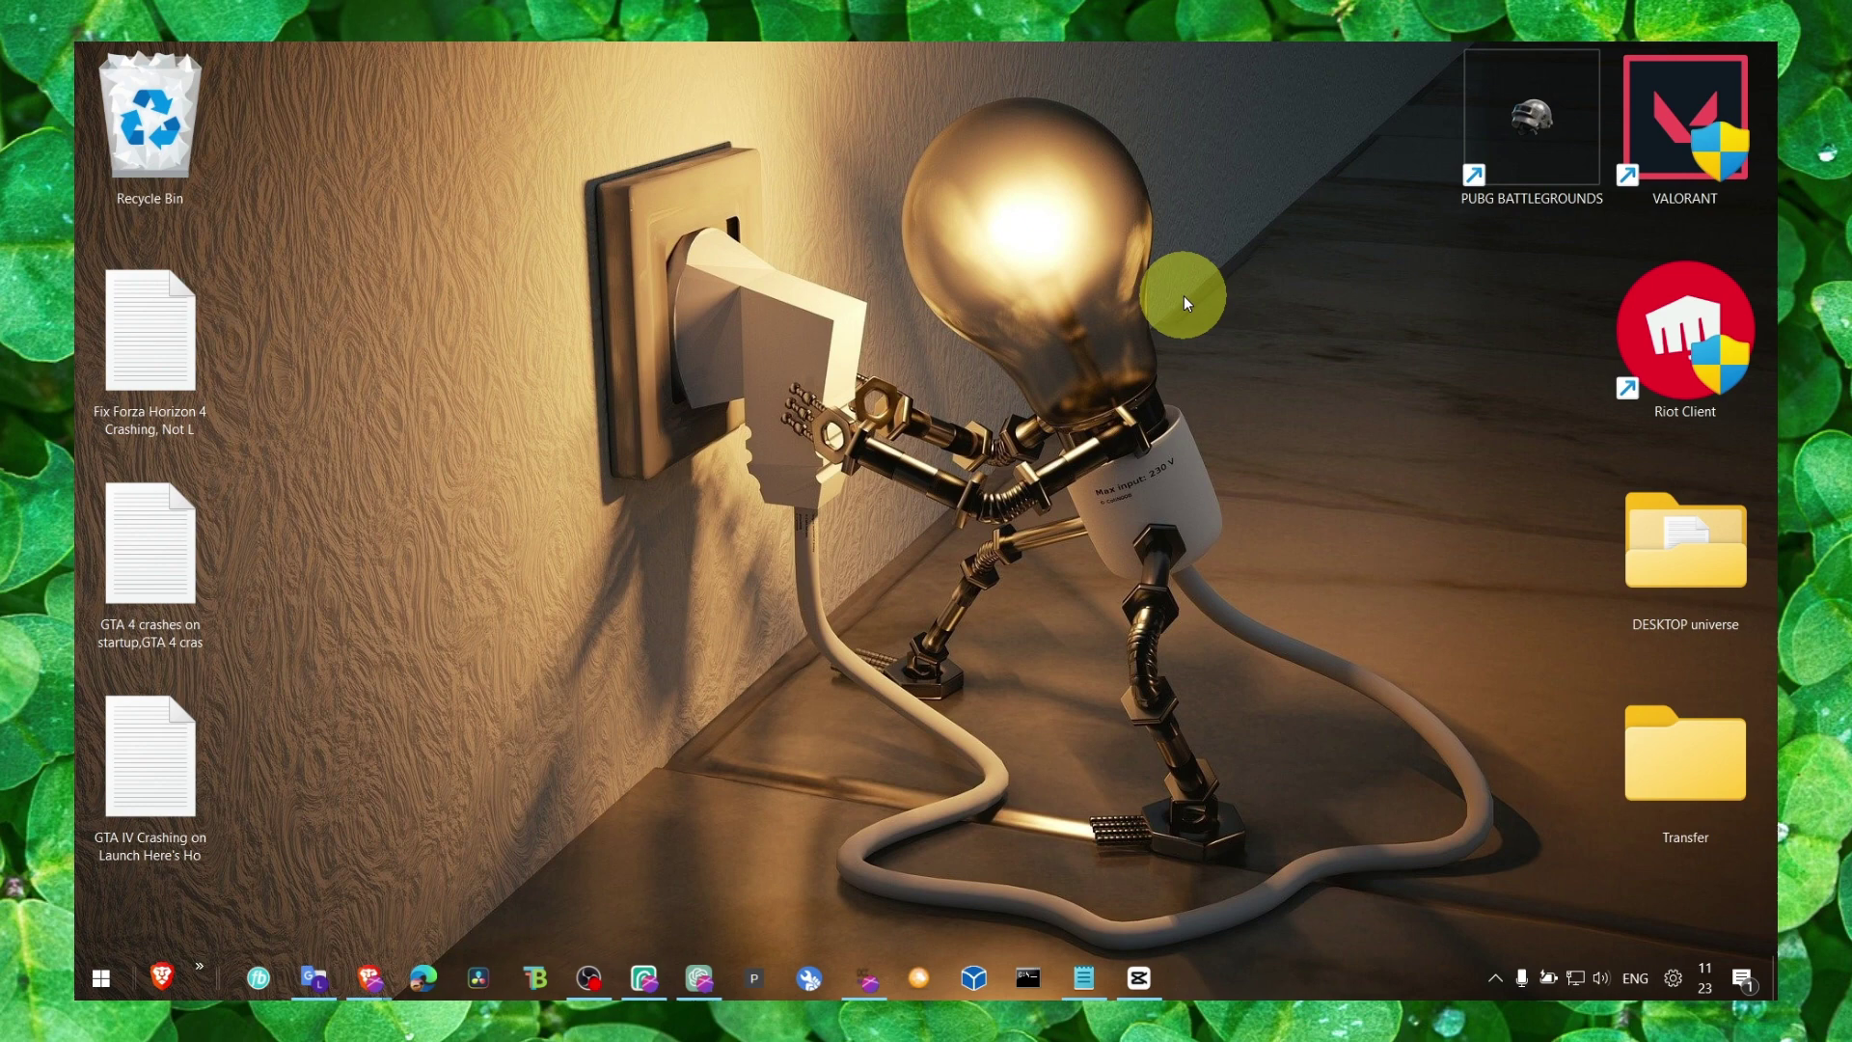
{"action": "key", "text": "super"}
{"action": "type", "text": "graphics settings"}
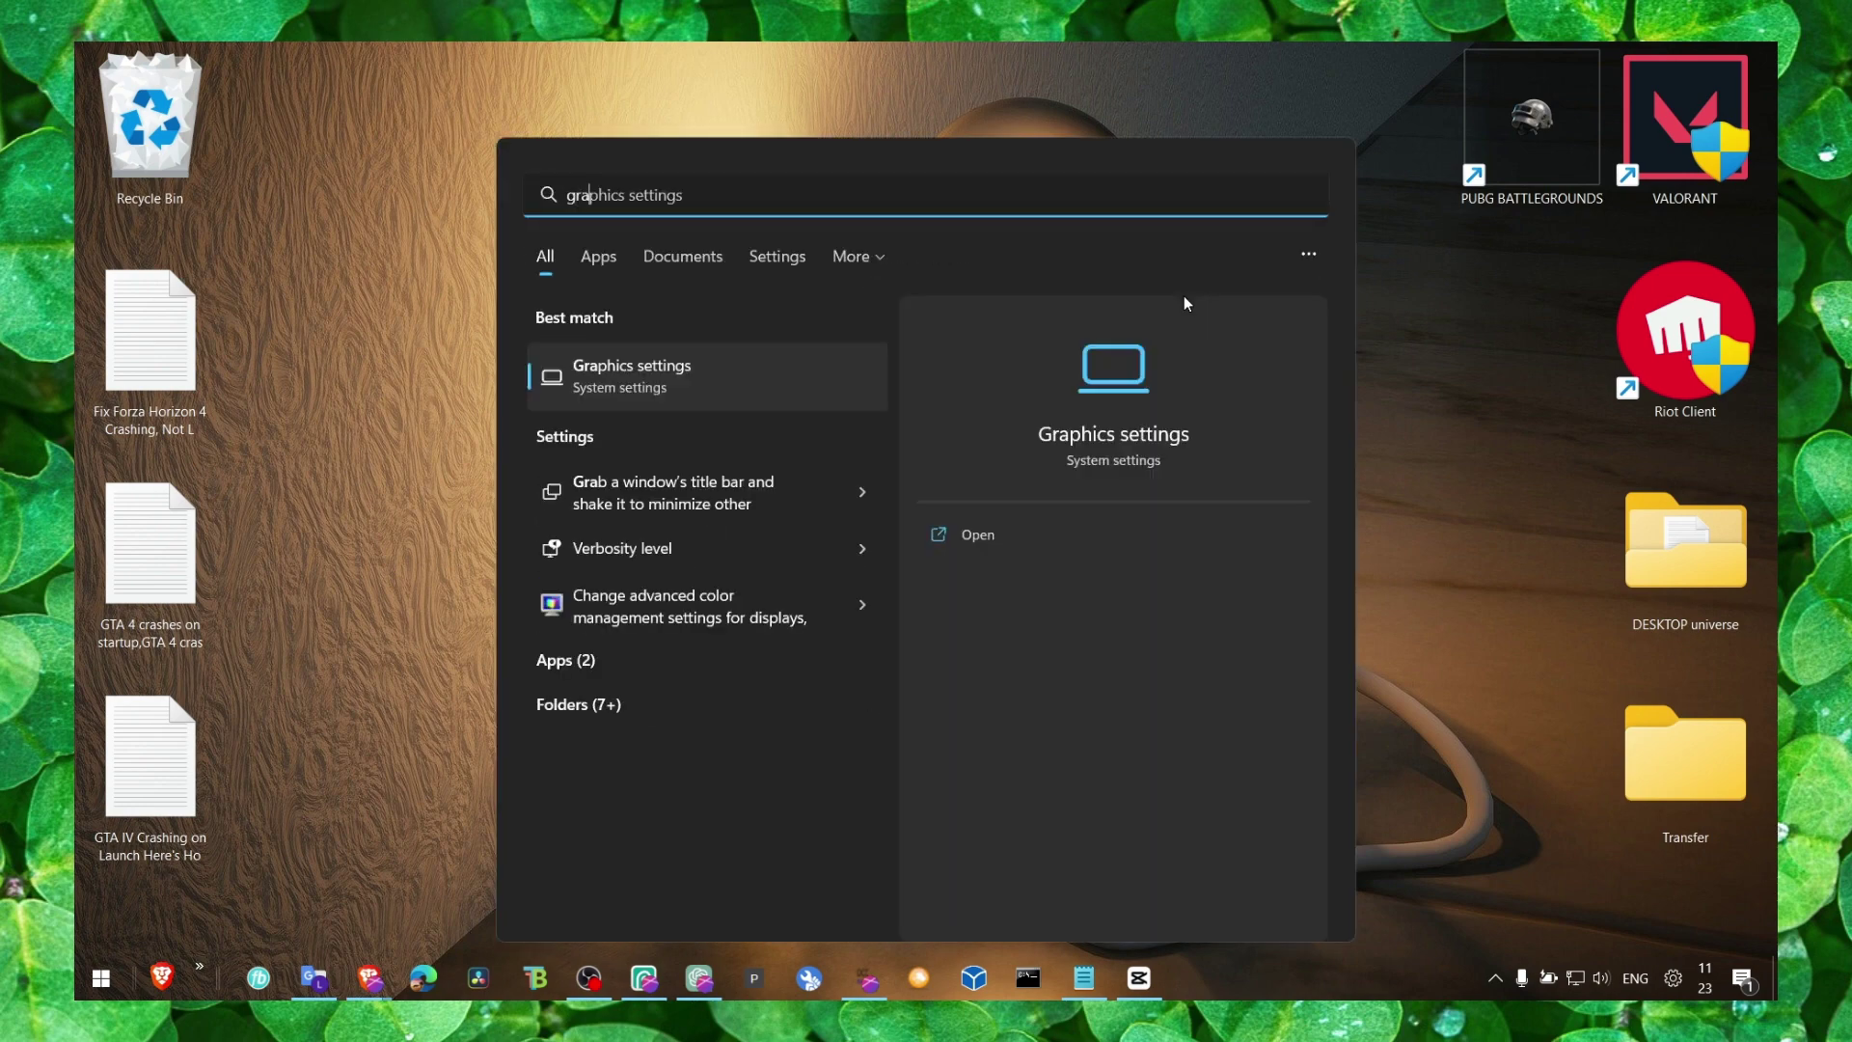
Step: Open the Graphics settings page and browse its list of apps
{"action": "left_click", "coordinate": [753, 364]}
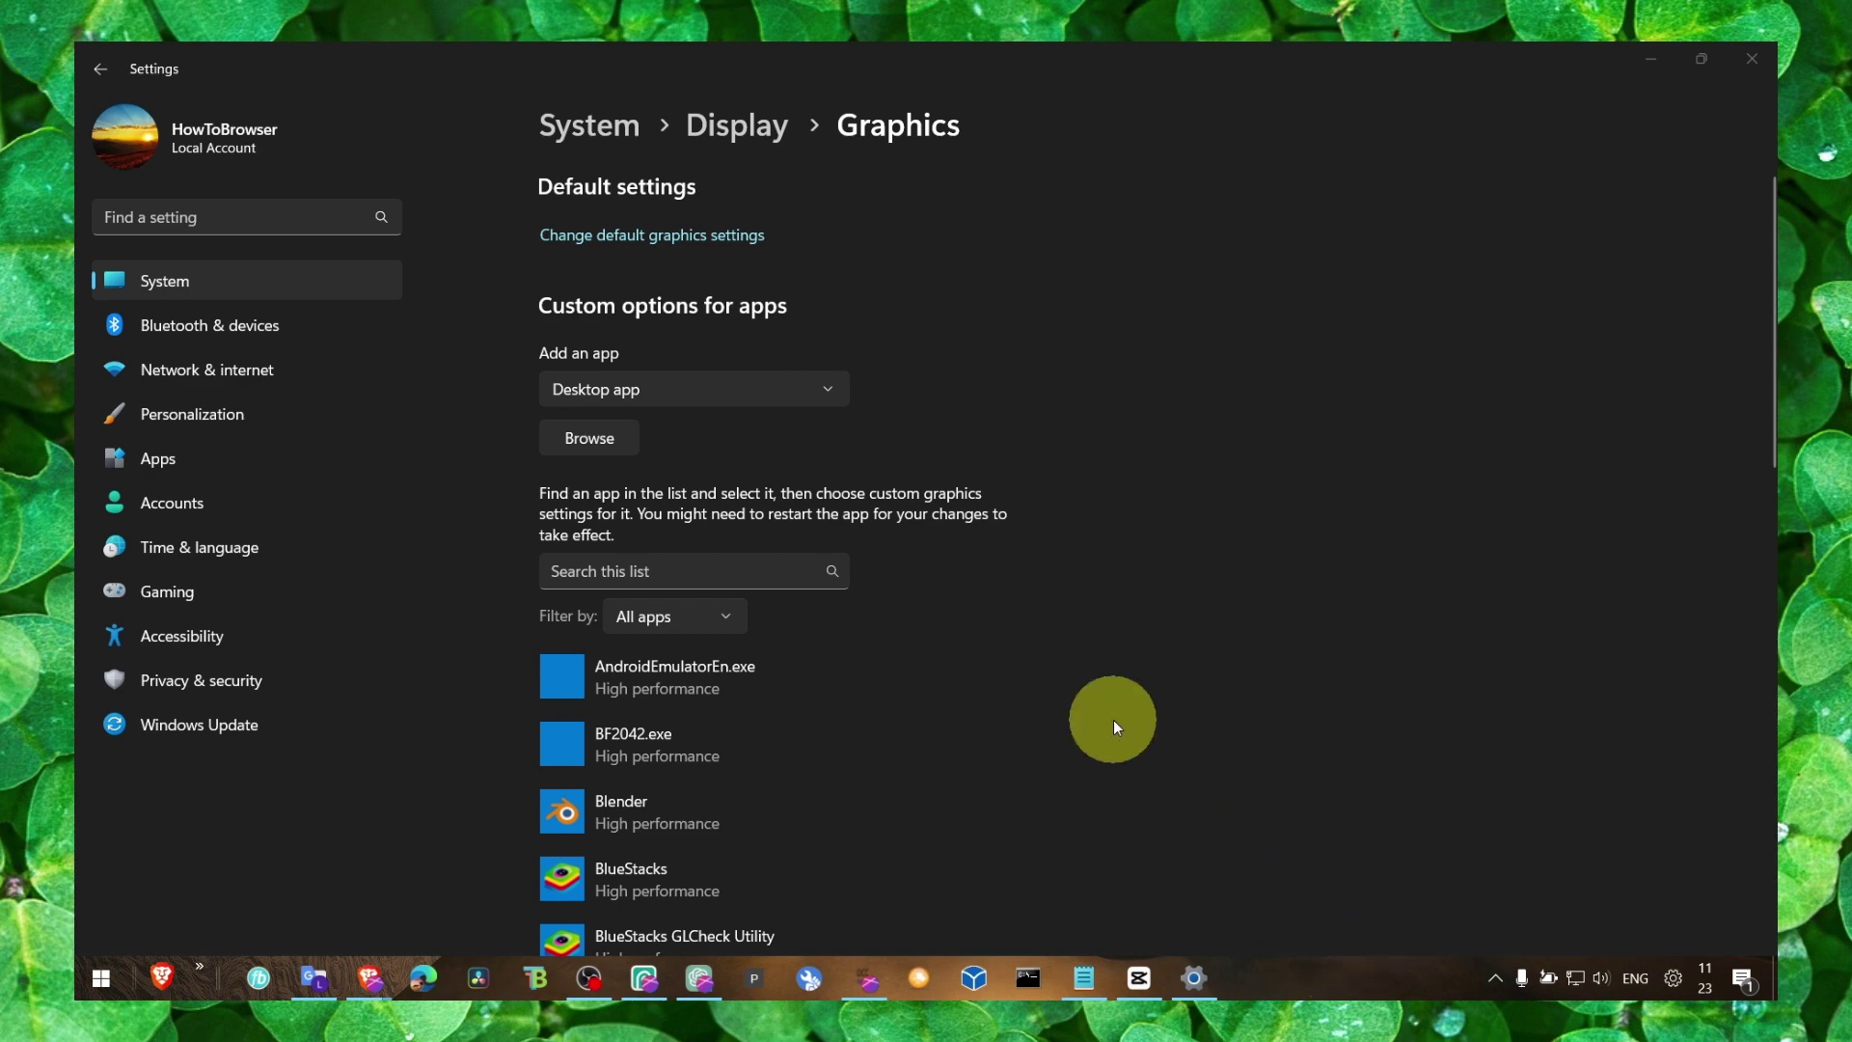
{"action": "scroll", "coordinate": [735, 618], "scroll_direction": "down", "scroll_amount": 5}
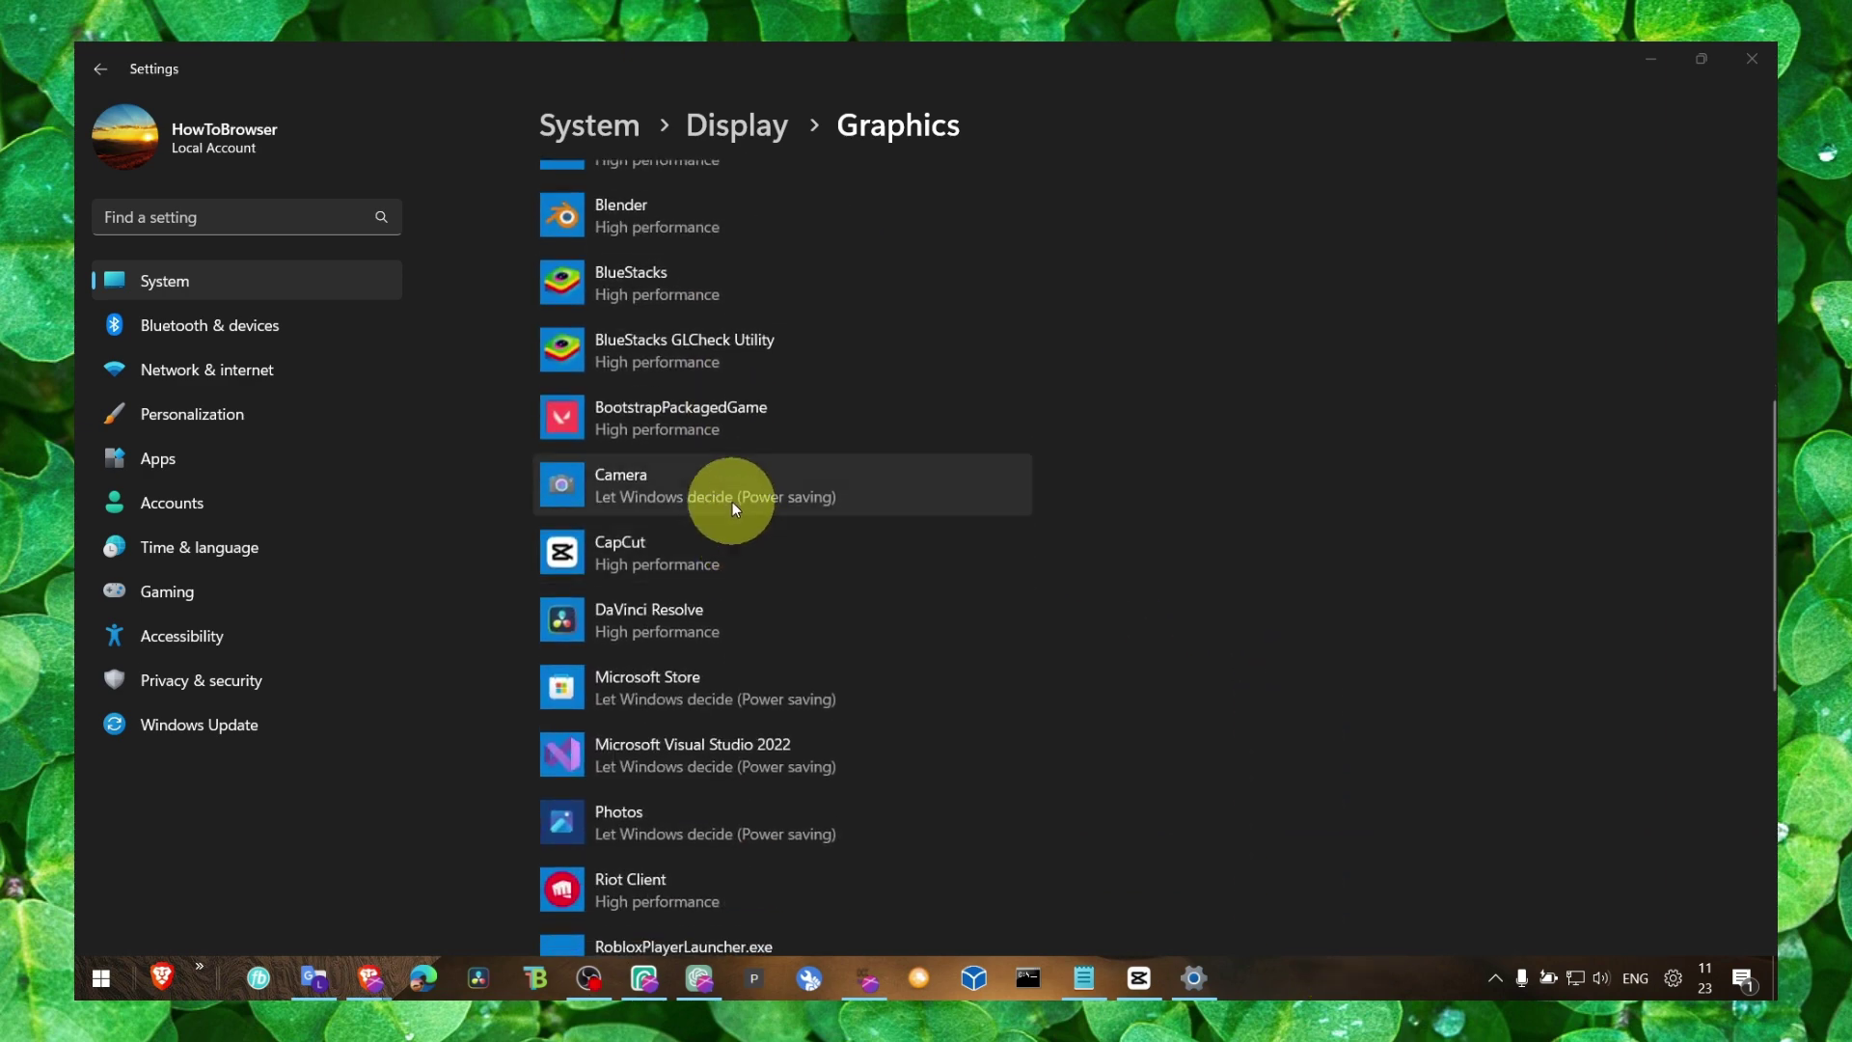
{"action": "scroll", "coordinate": [732, 501], "scroll_direction": "up", "scroll_amount": 3}
{"action": "scroll", "coordinate": [727, 505], "scroll_direction": "down", "scroll_amount": 2}
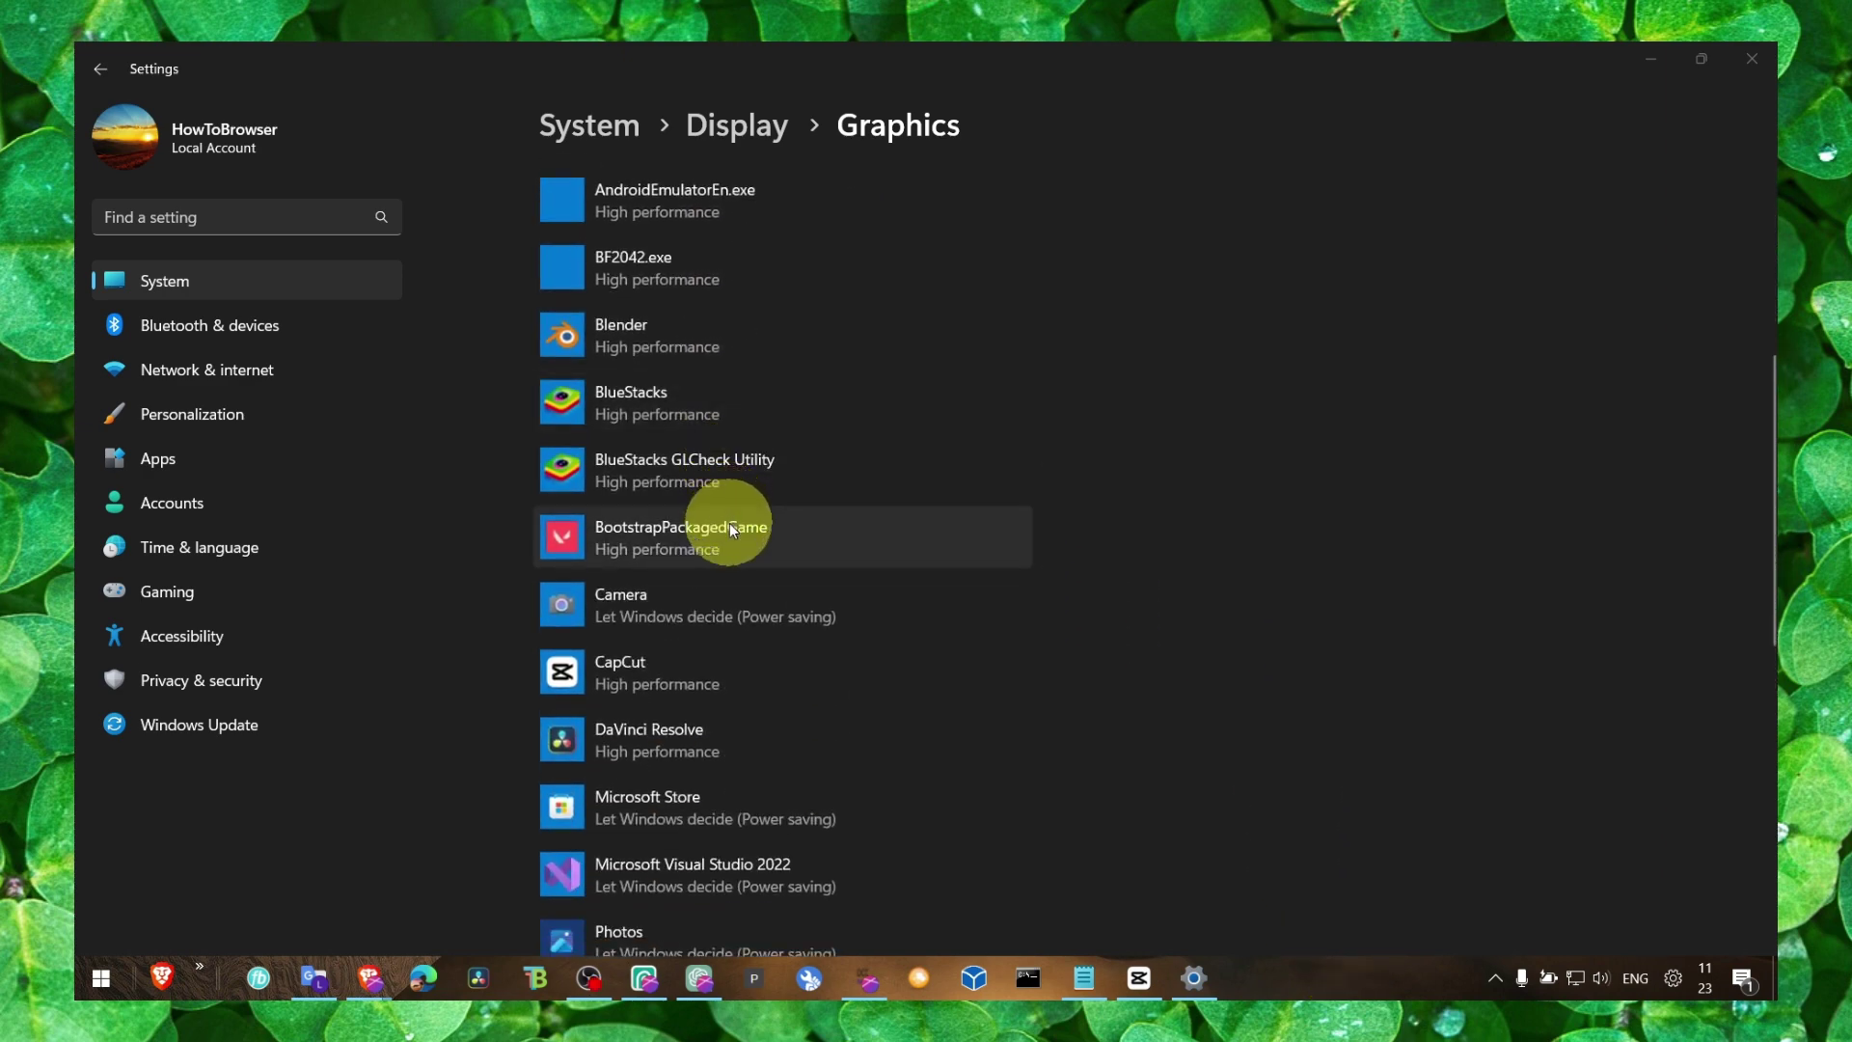
{"action": "scroll", "coordinate": [729, 523], "scroll_direction": "up", "scroll_amount": 3}
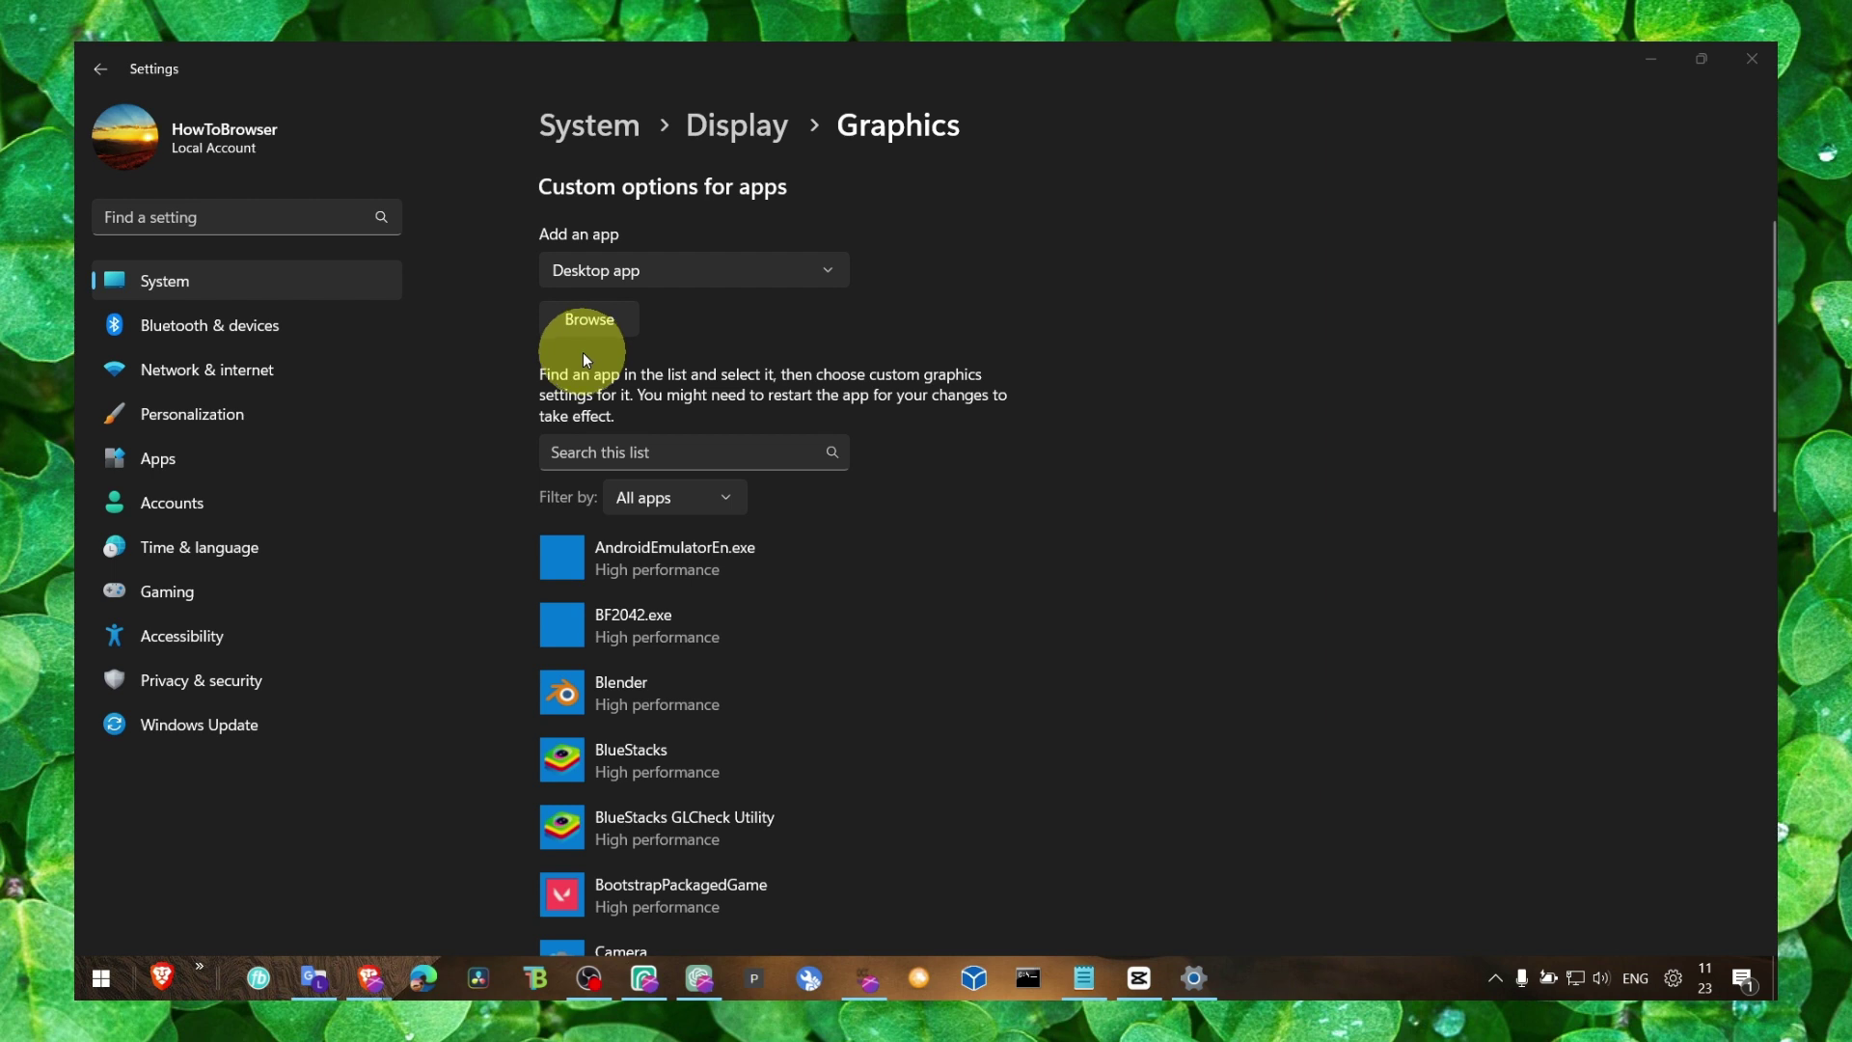
{"action": "scroll", "coordinate": [658, 549], "scroll_direction": "down", "scroll_amount": 3}
{"action": "scroll", "coordinate": [654, 547], "scroll_direction": "up", "scroll_amount": 3}
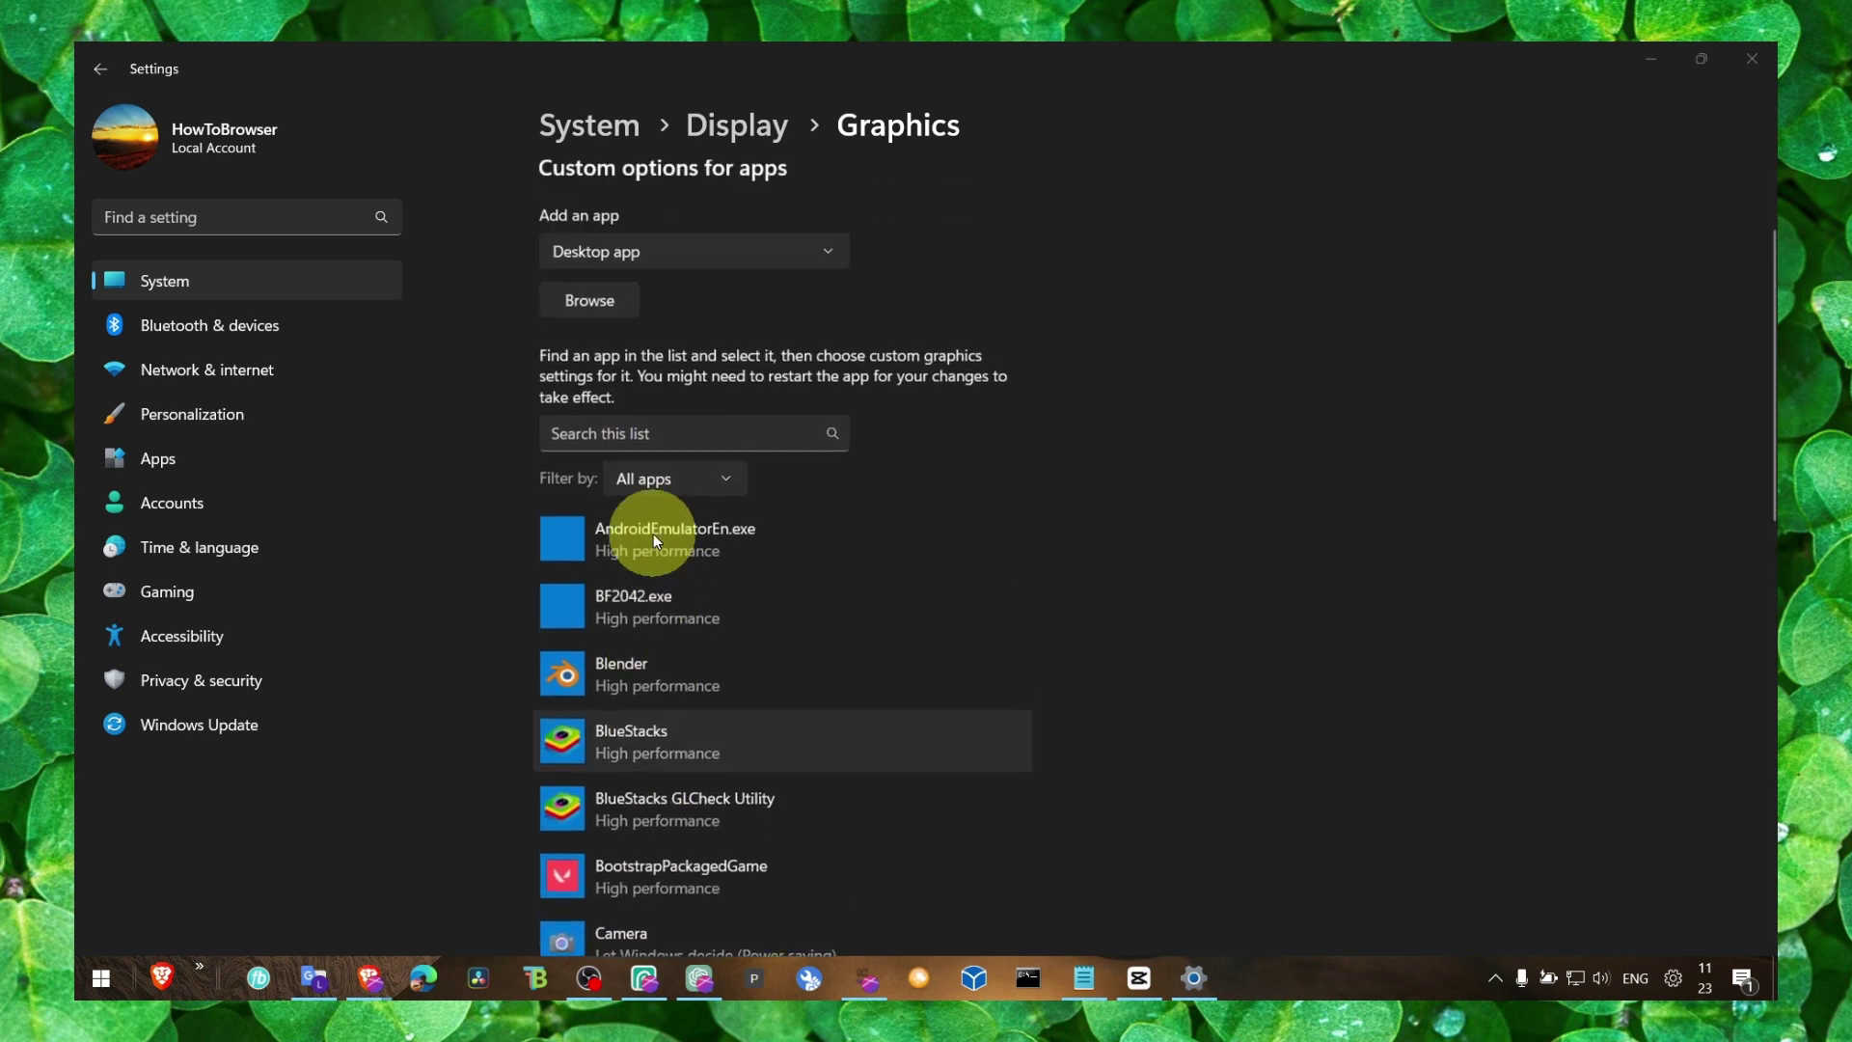
Step: Save High performance for BF2042.exe, check the default graphics settings, then close Settings
{"action": "left_click", "coordinate": [714, 623]}
{"action": "left_click", "coordinate": [848, 740]}
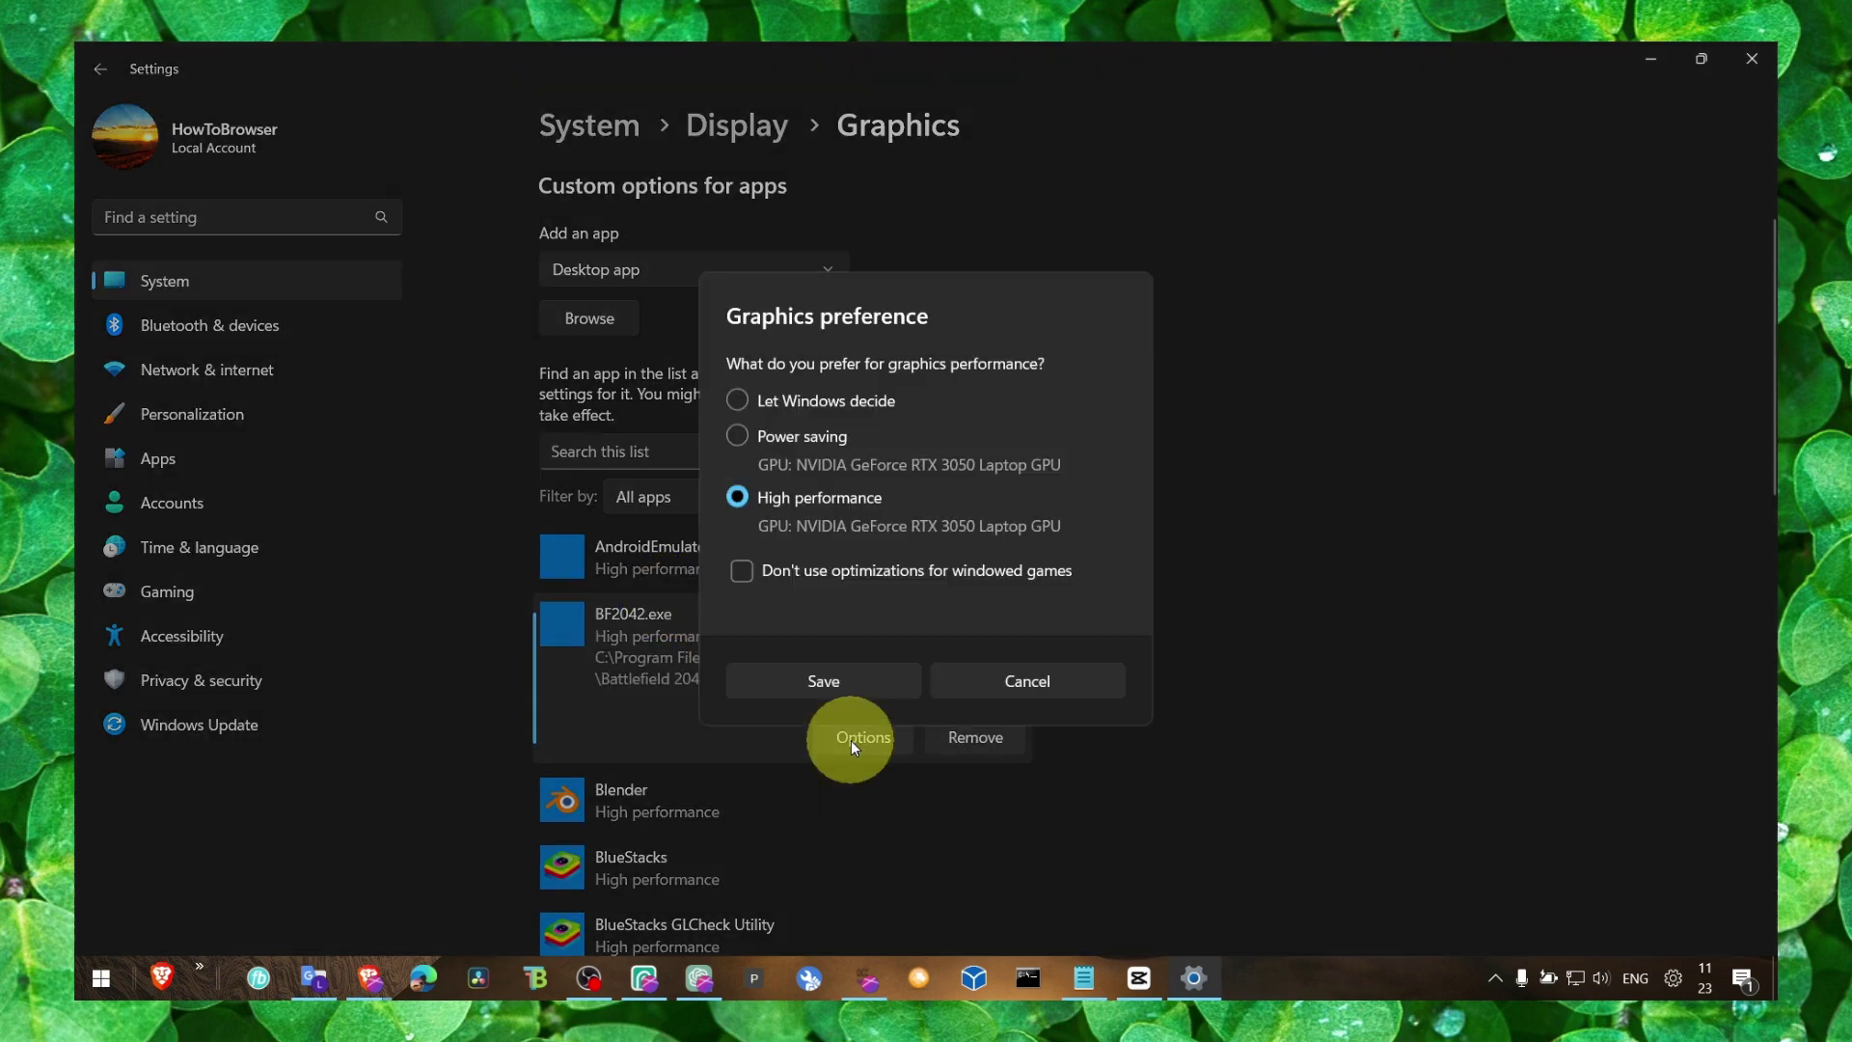
{"action": "left_click", "coordinate": [839, 677]}
{"action": "scroll", "coordinate": [697, 276], "scroll_direction": "up", "scroll_amount": 2}
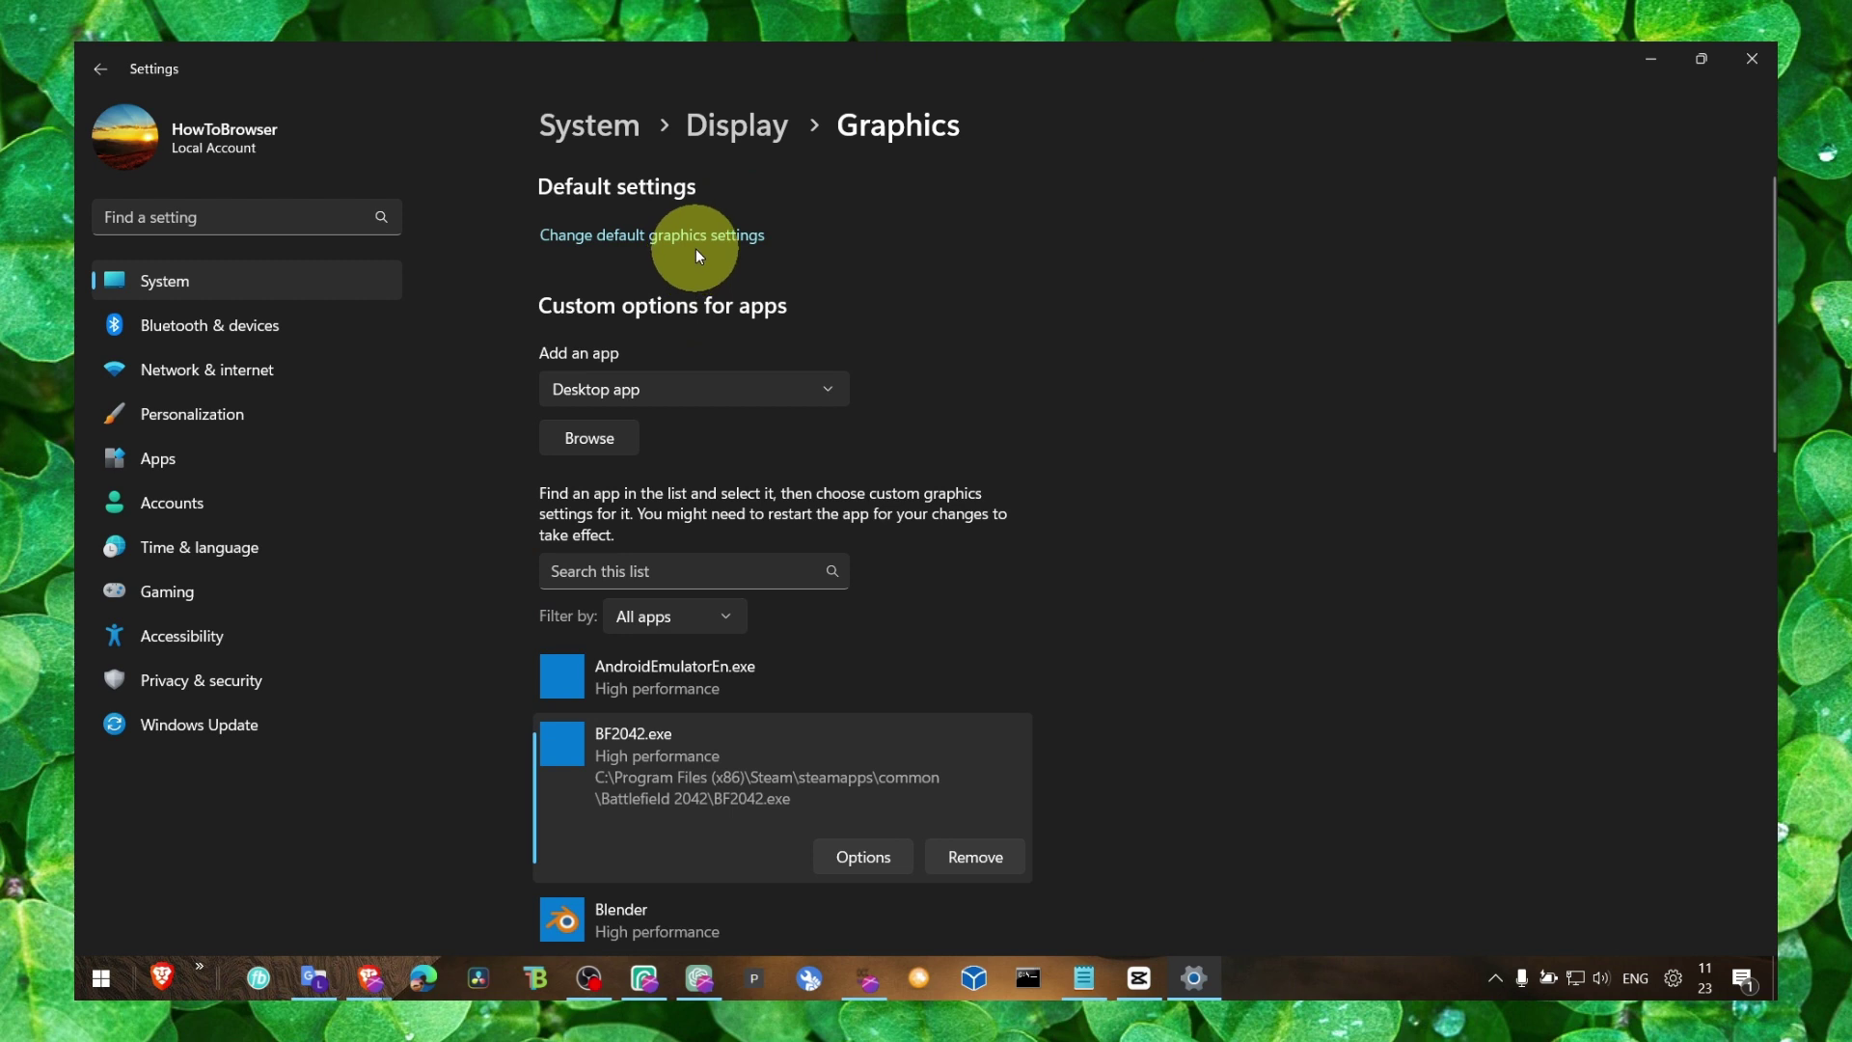
{"action": "left_click", "coordinate": [696, 241]}
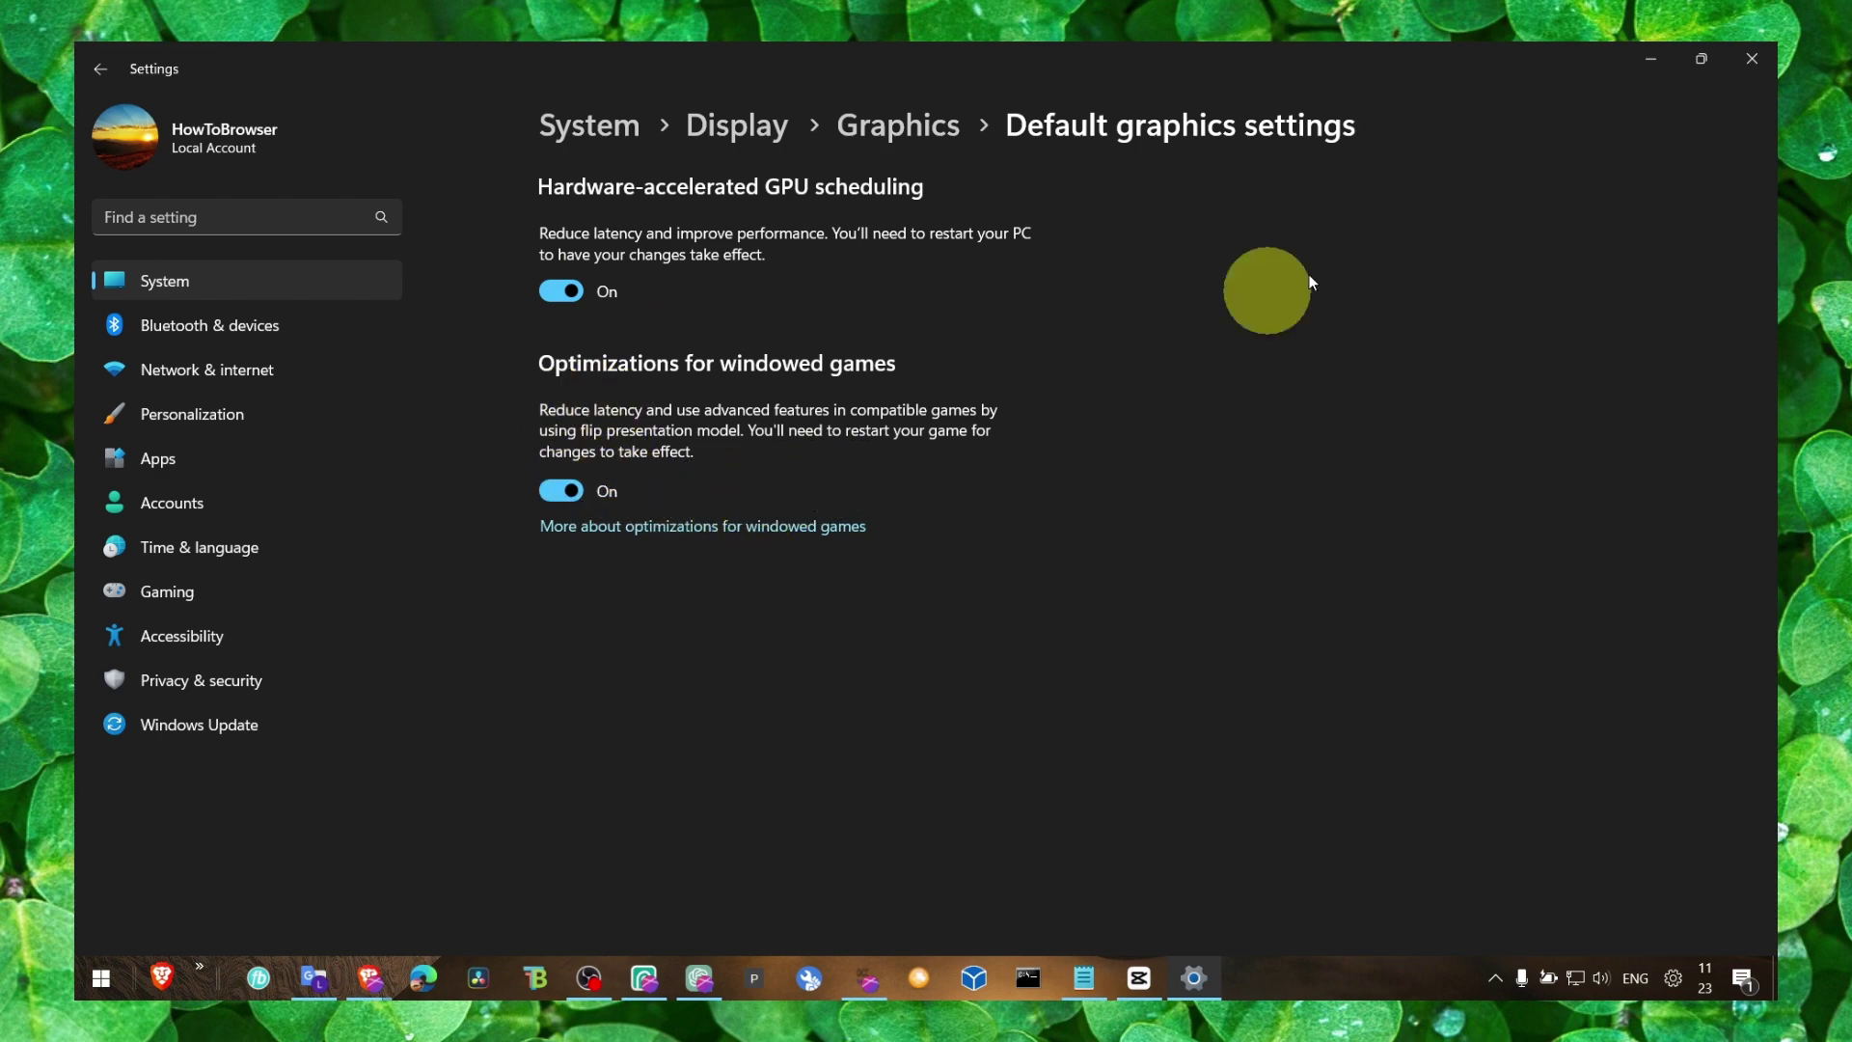
{"action": "left_click", "coordinate": [1752, 59]}
Step: Confirm VALORANT's shortcut compatibility and high DPI settings: Windows 8 mode, fullscreen optimizations off, administrator
{"action": "right_click", "coordinate": [1651, 154]}
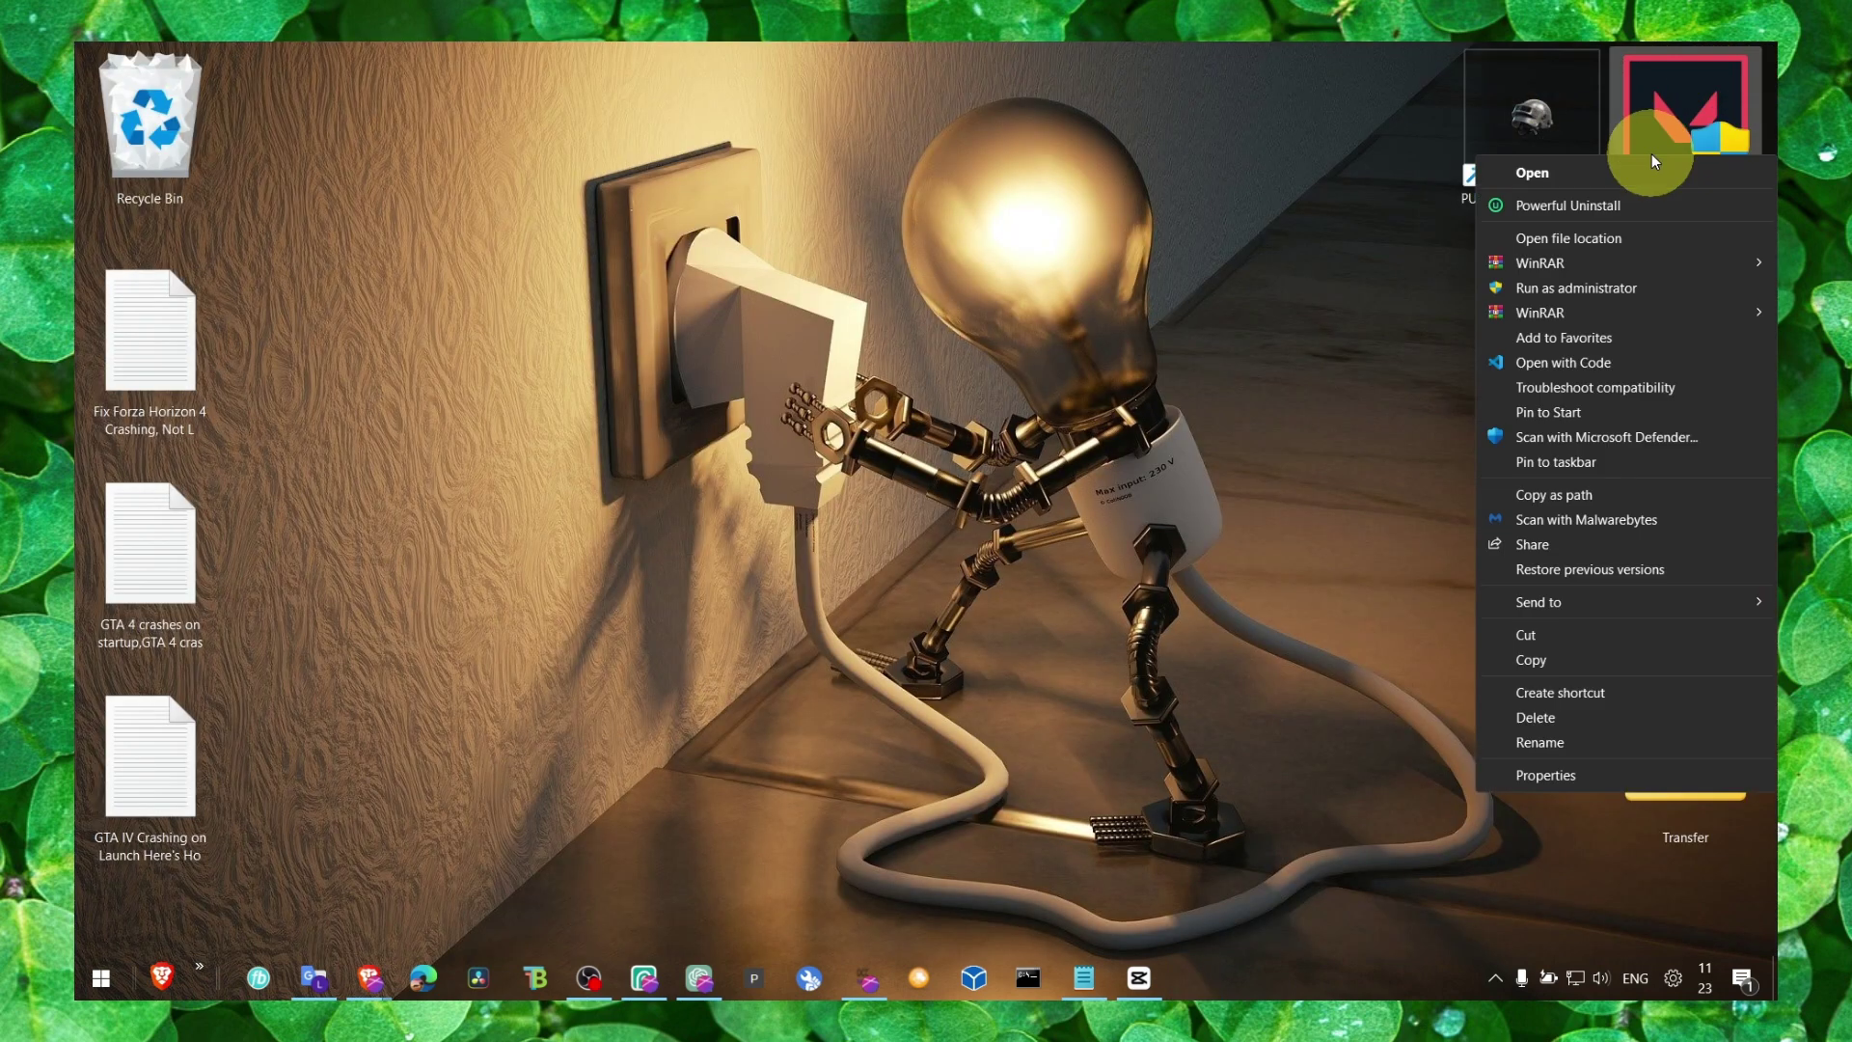
{"action": "left_click", "coordinate": [1545, 770]}
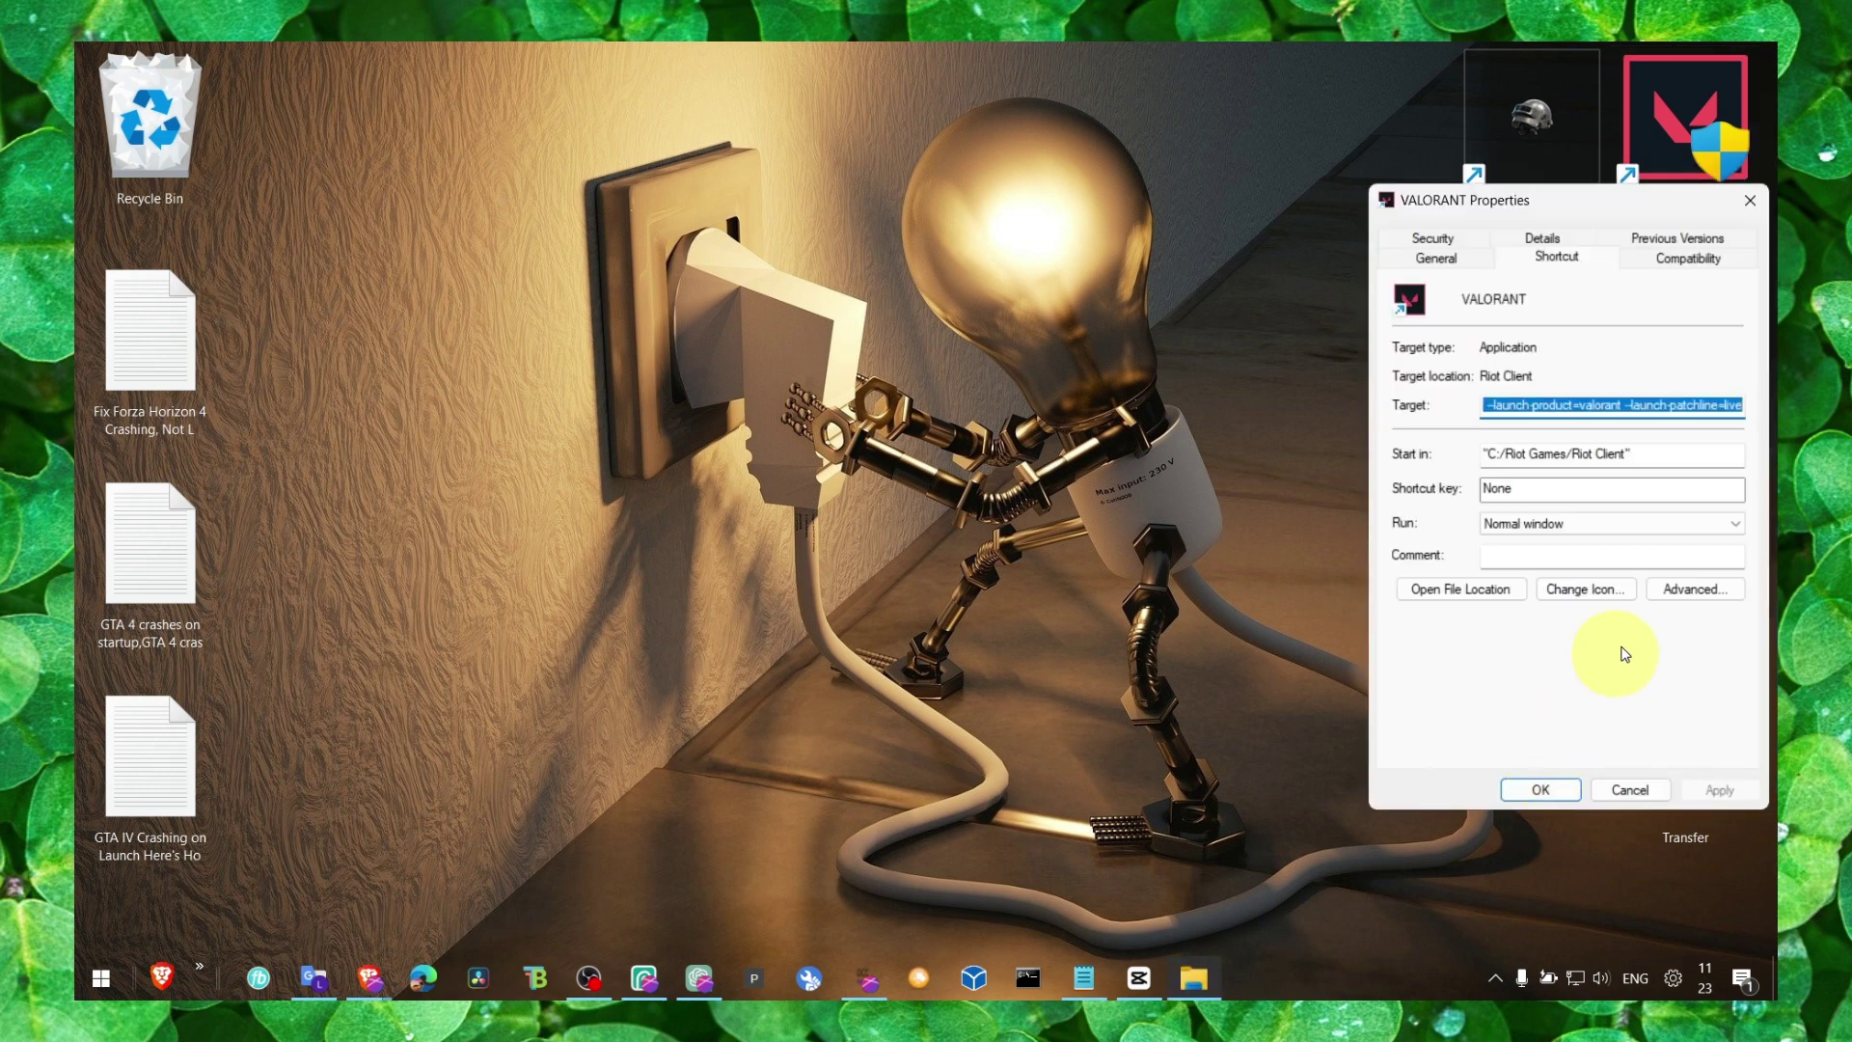
{"action": "left_click", "coordinate": [1688, 257]}
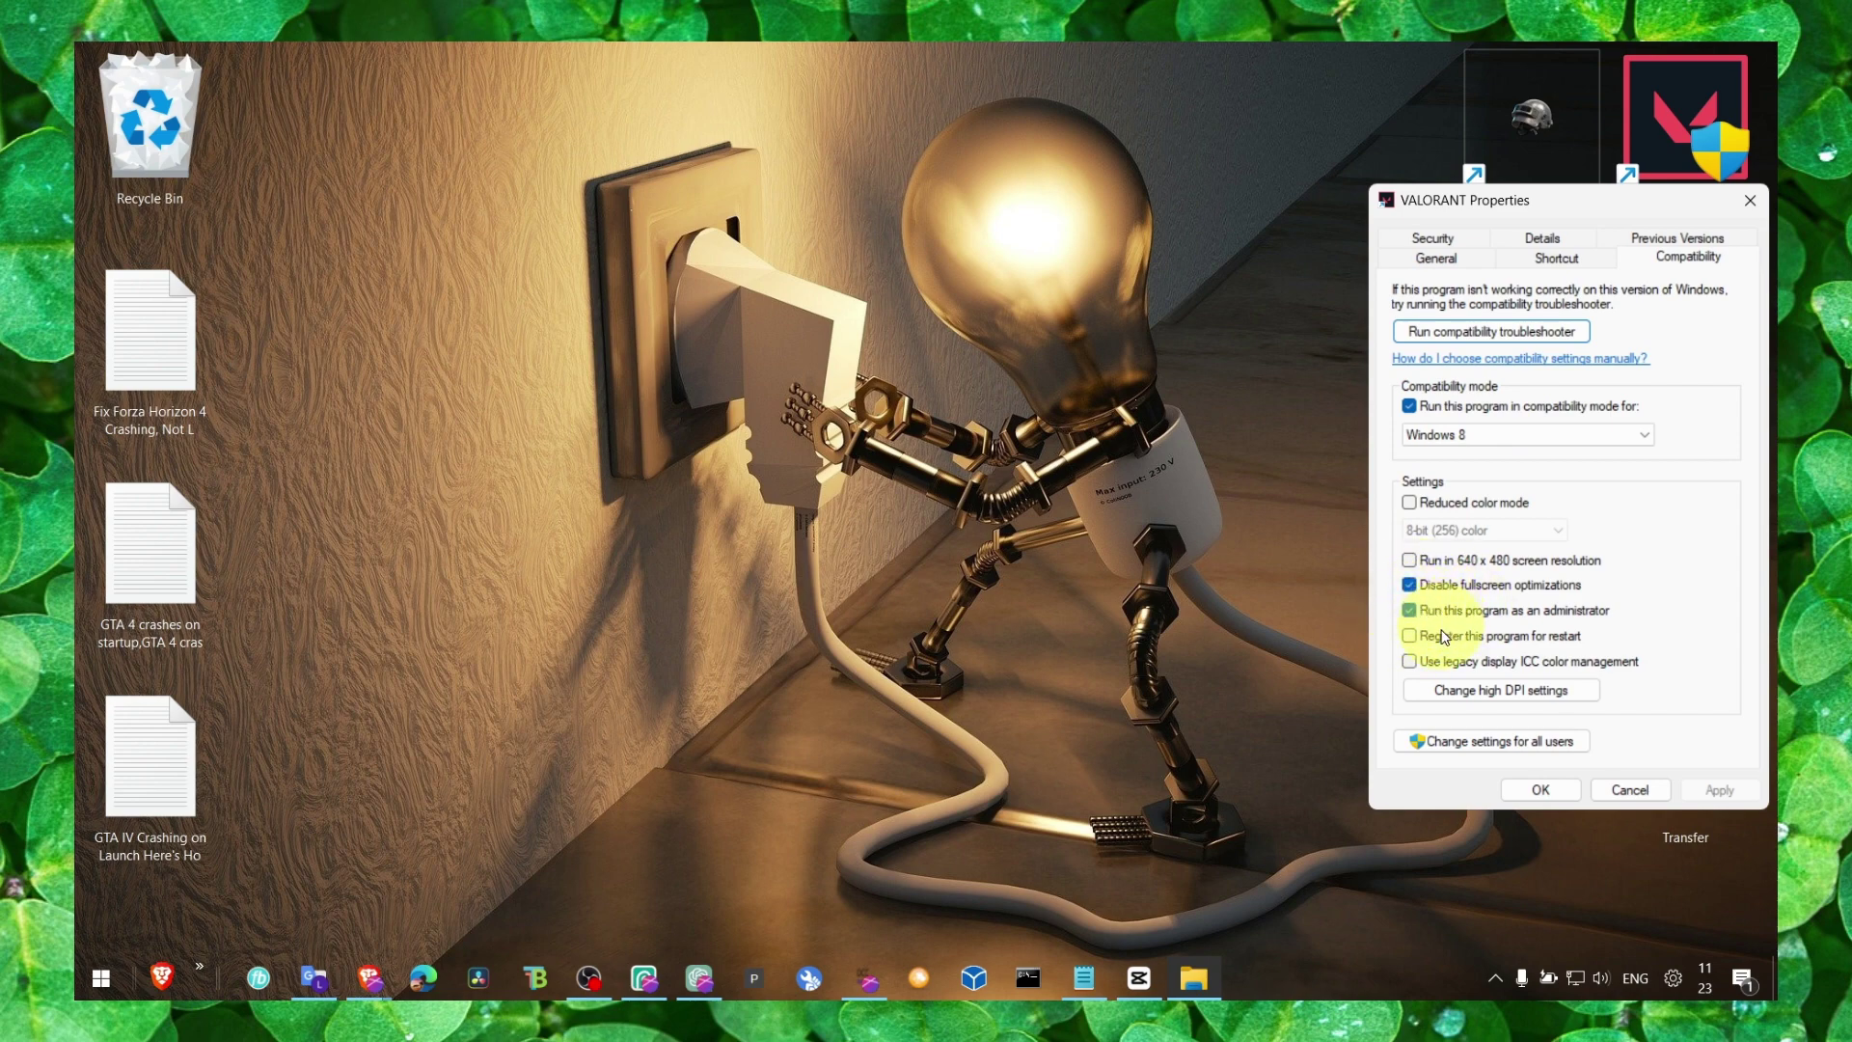
{"action": "left_click", "coordinate": [1438, 693]}
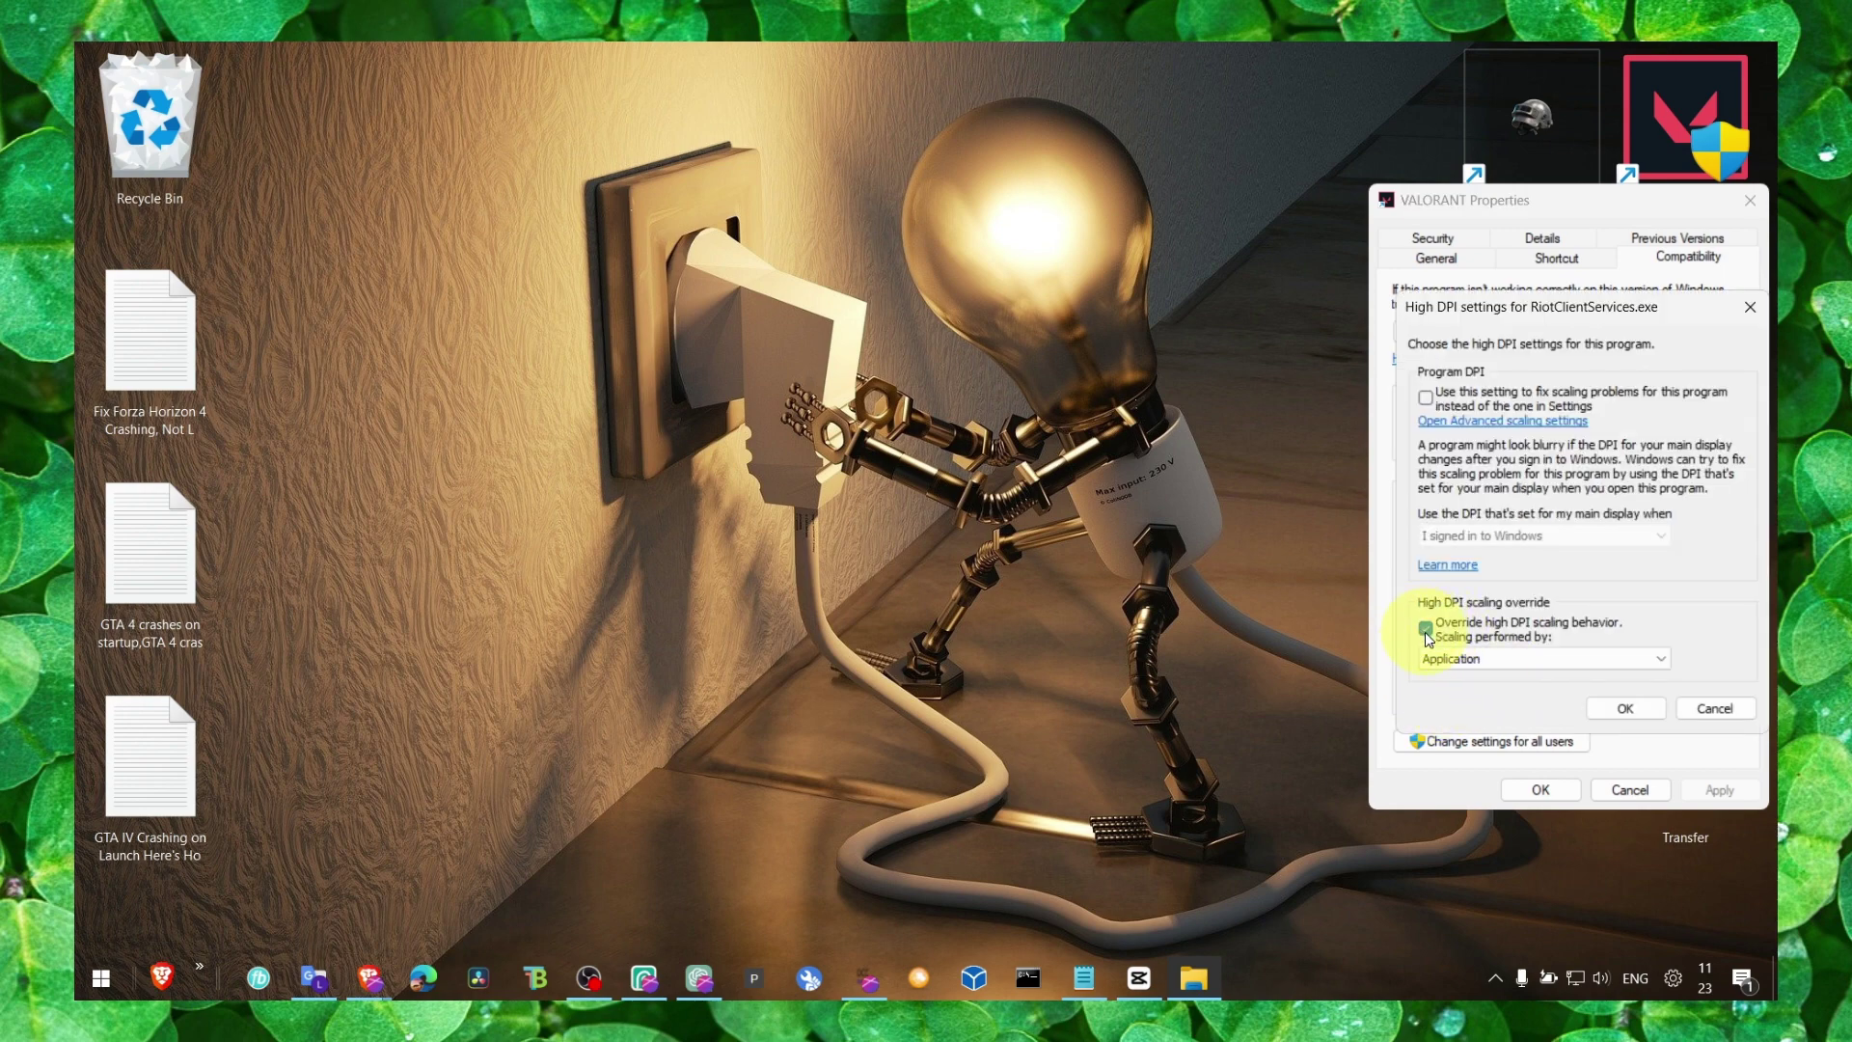
{"action": "left_click", "coordinate": [1624, 706]}
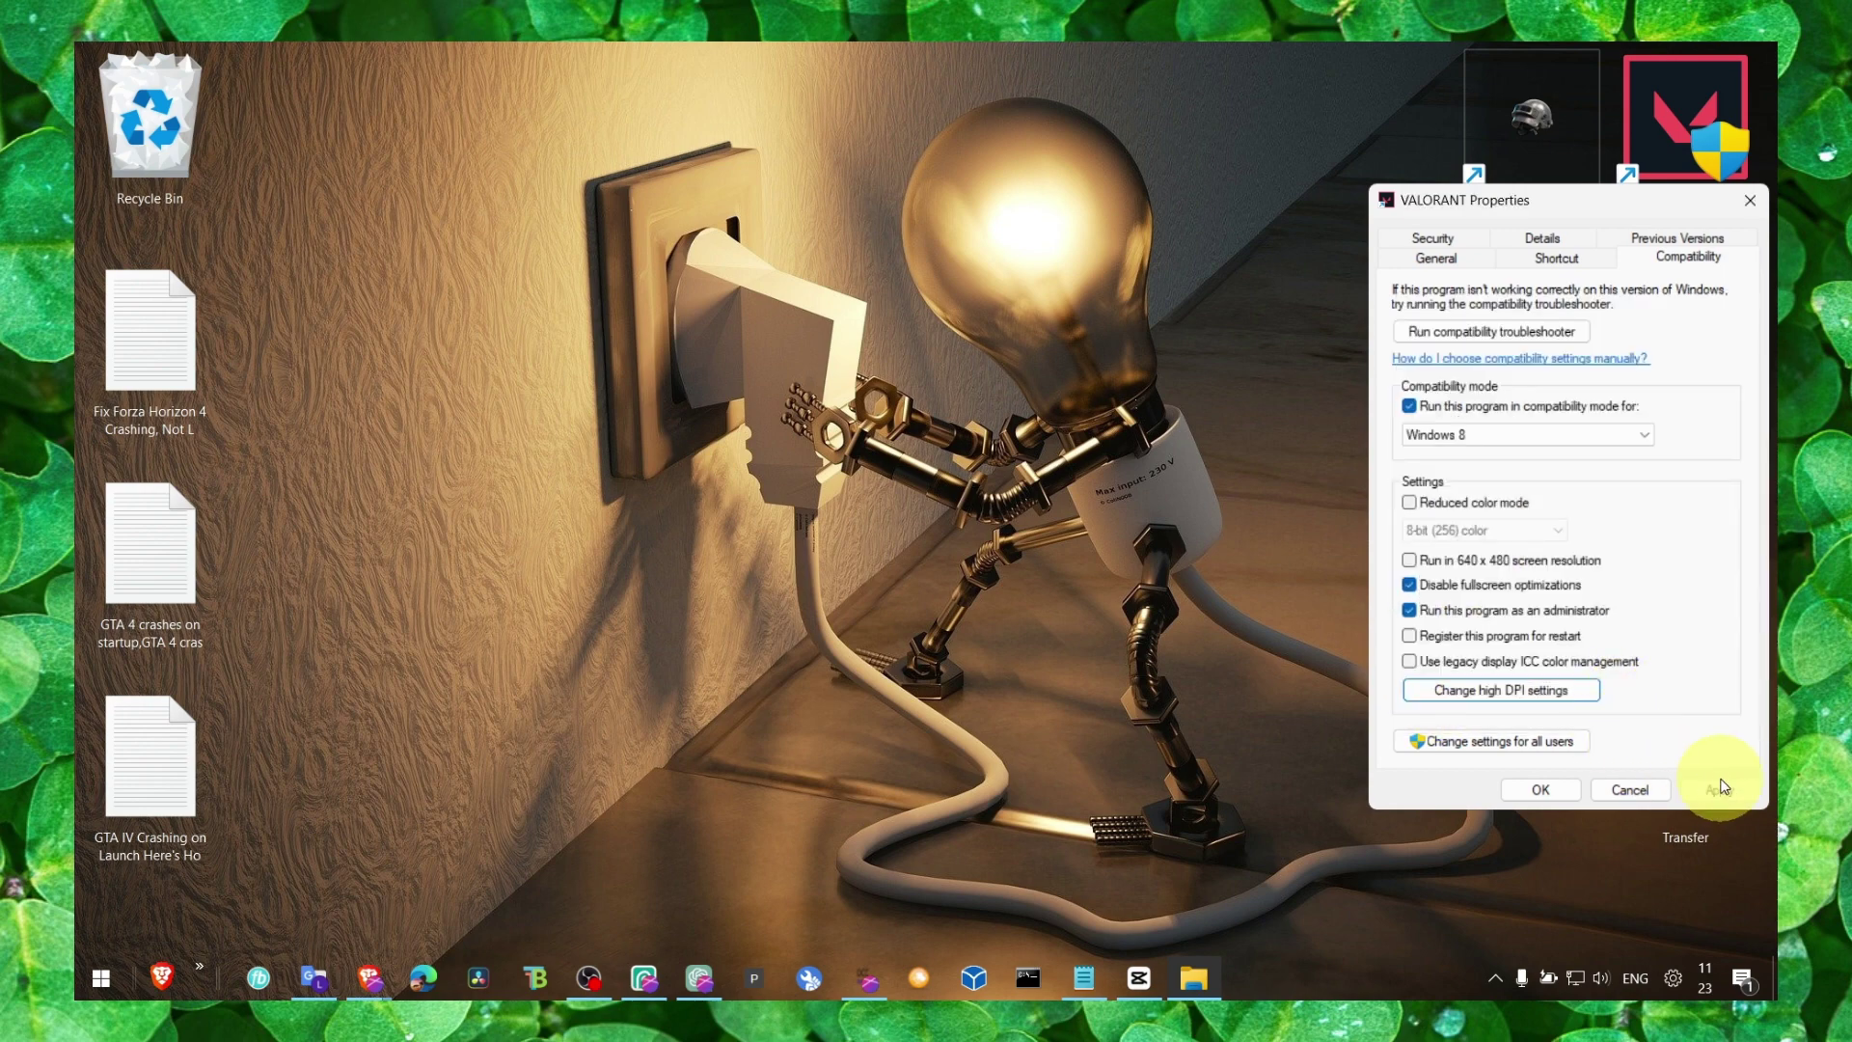
{"action": "left_click", "coordinate": [1572, 791]}
{"action": "left_click", "coordinate": [1322, 654]}
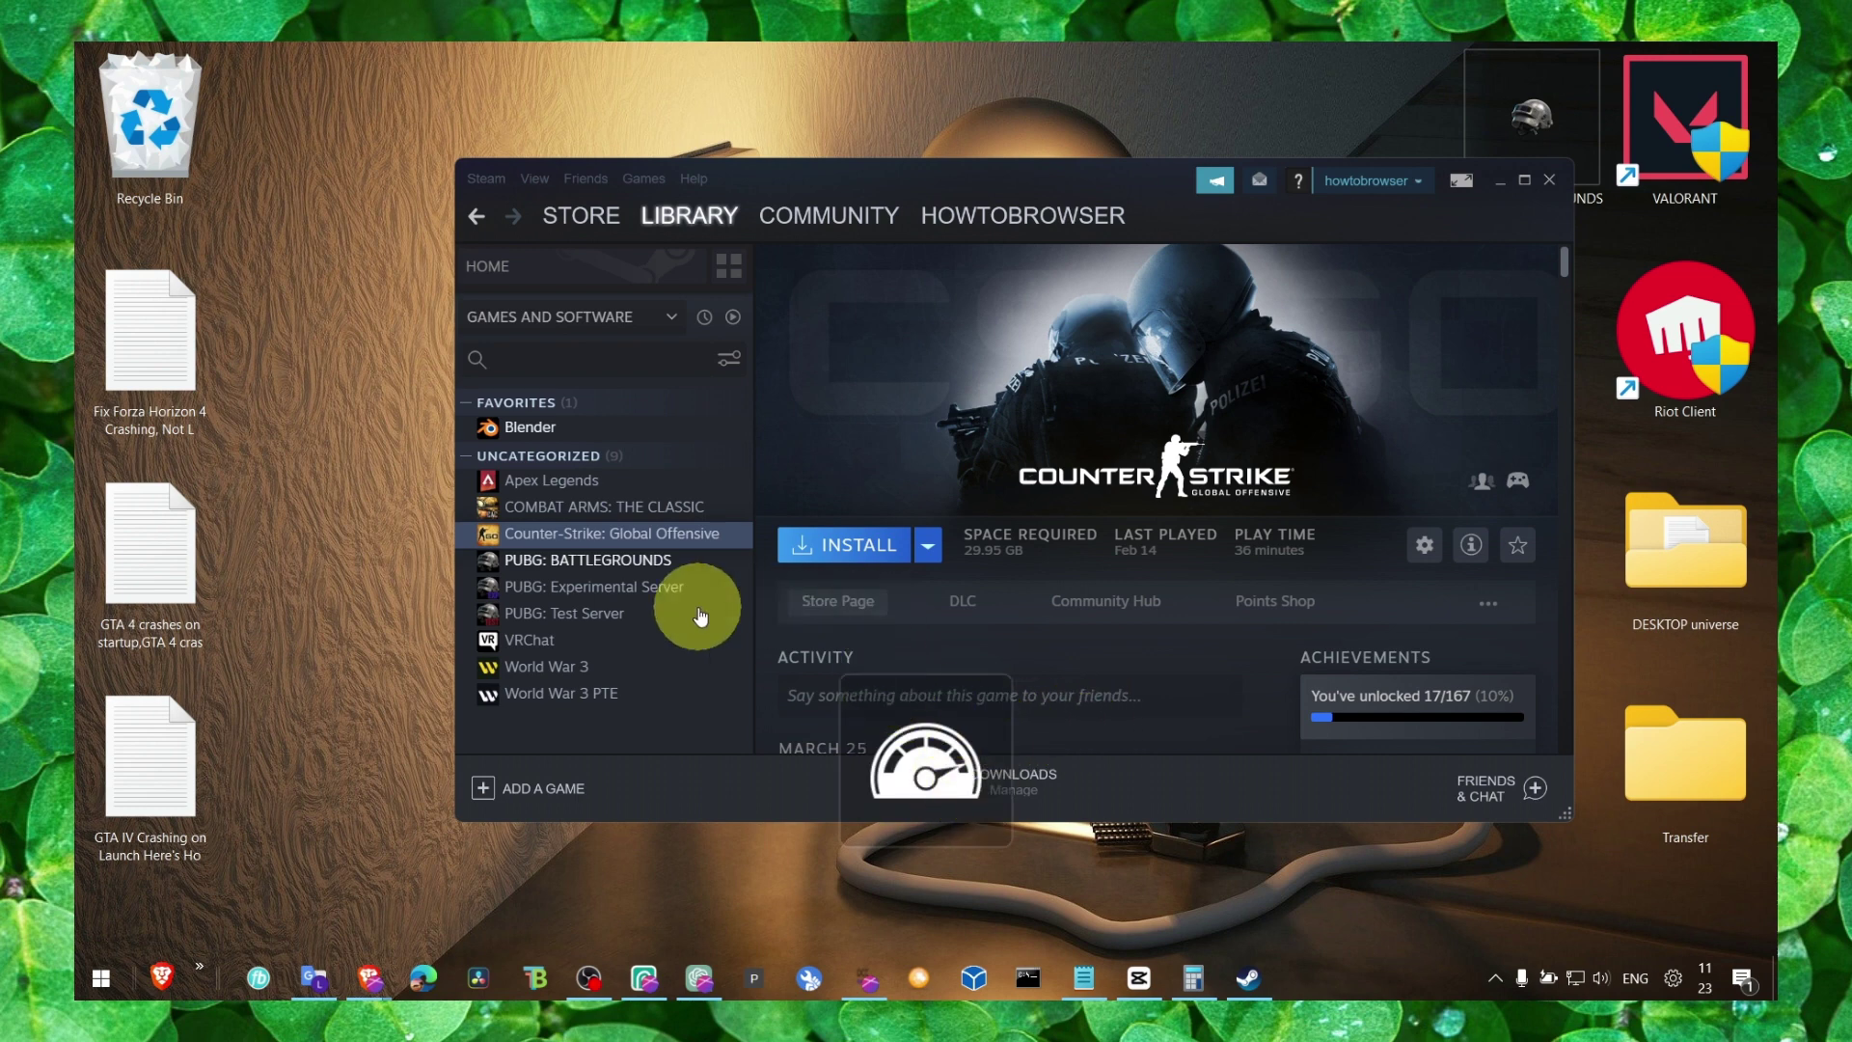
Step: Open the PUBG: BATTLEGROUNDS library page after briefly checking the notes
{"action": "left_click", "coordinate": [629, 563]}
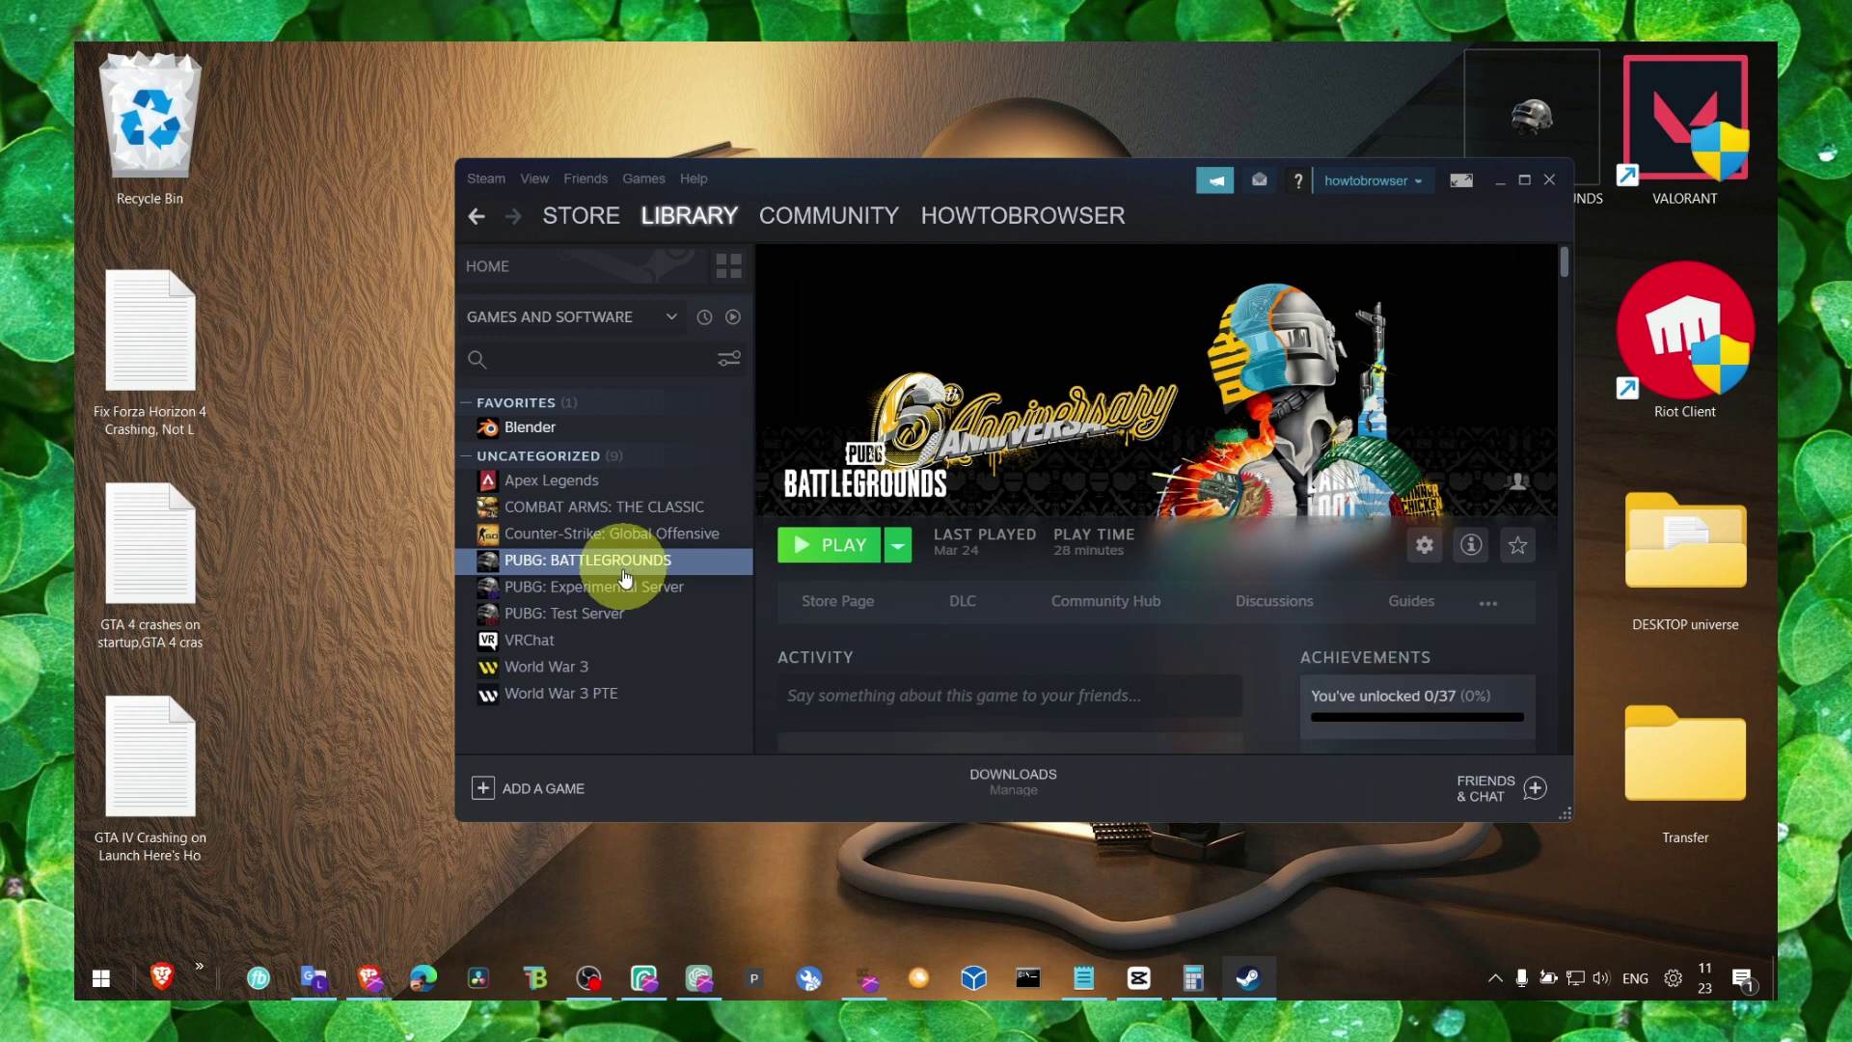
{"action": "left_click", "coordinate": [1083, 977]}
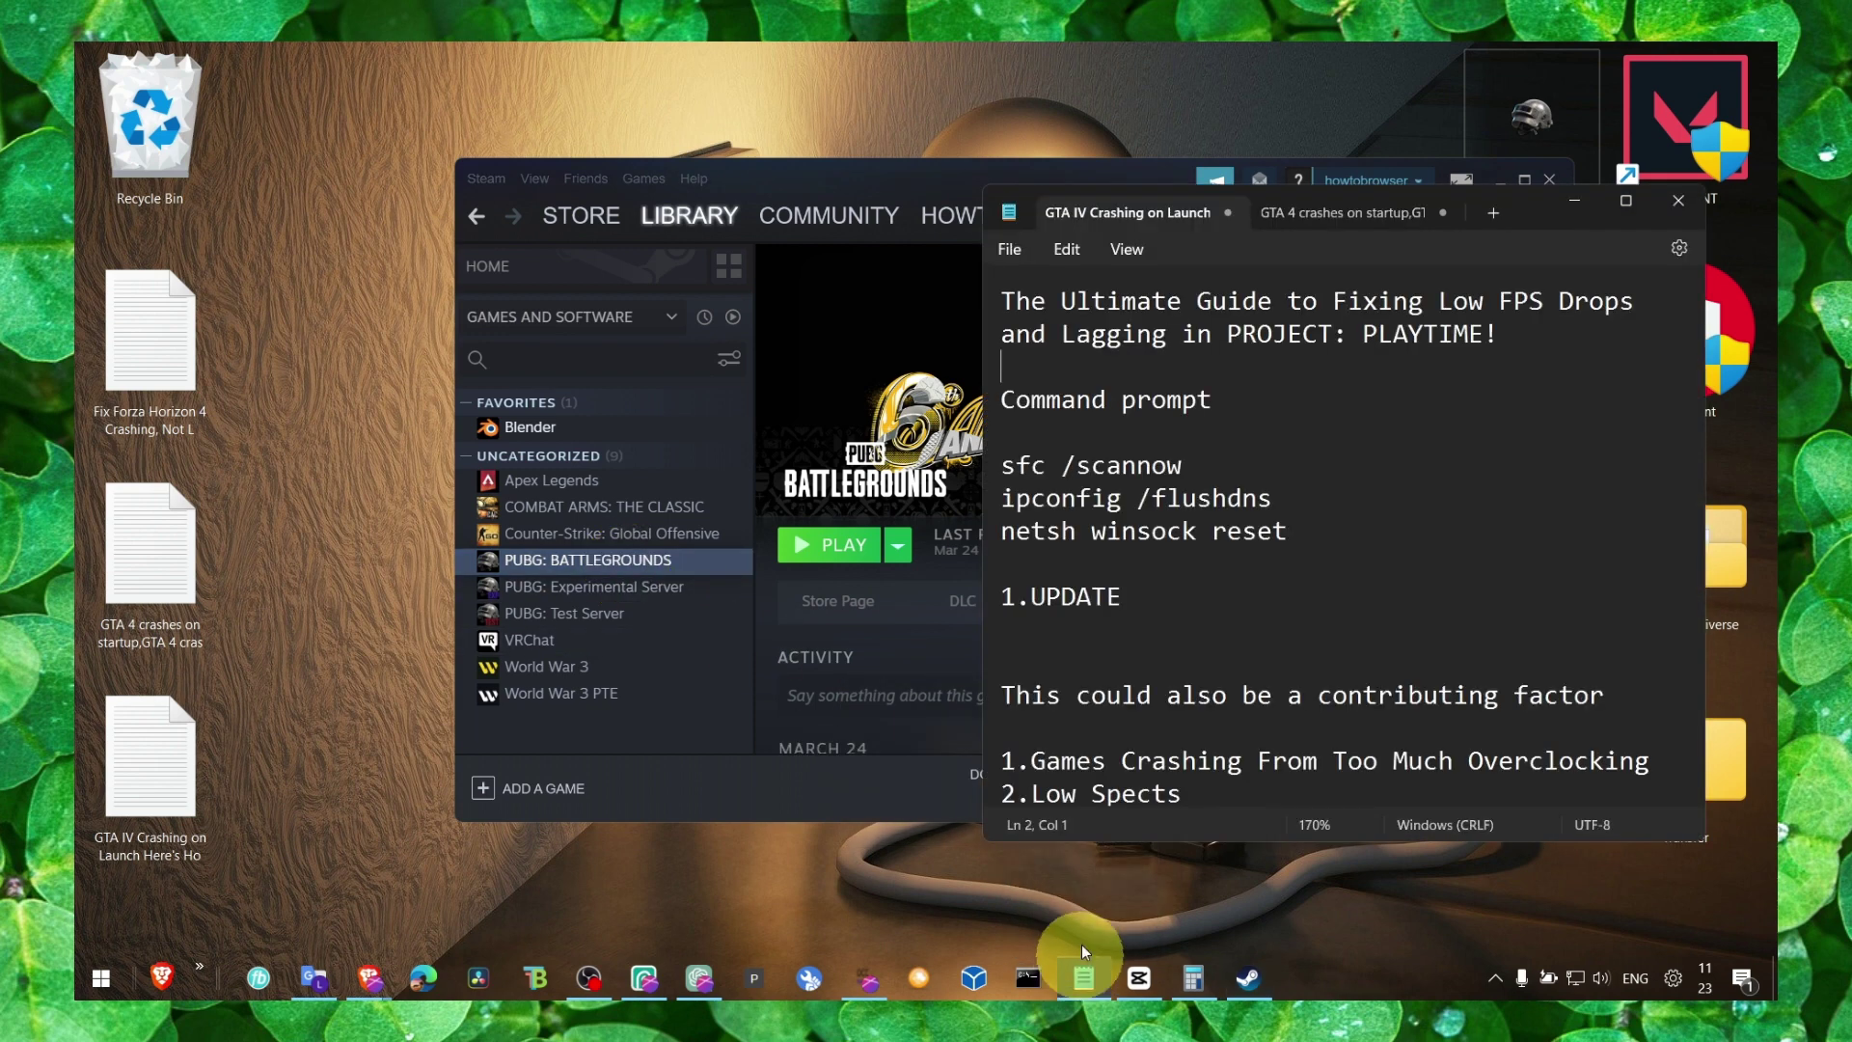
{"action": "left_click_drag", "start_coordinate": [1226, 334], "coordinate": [1496, 334]}
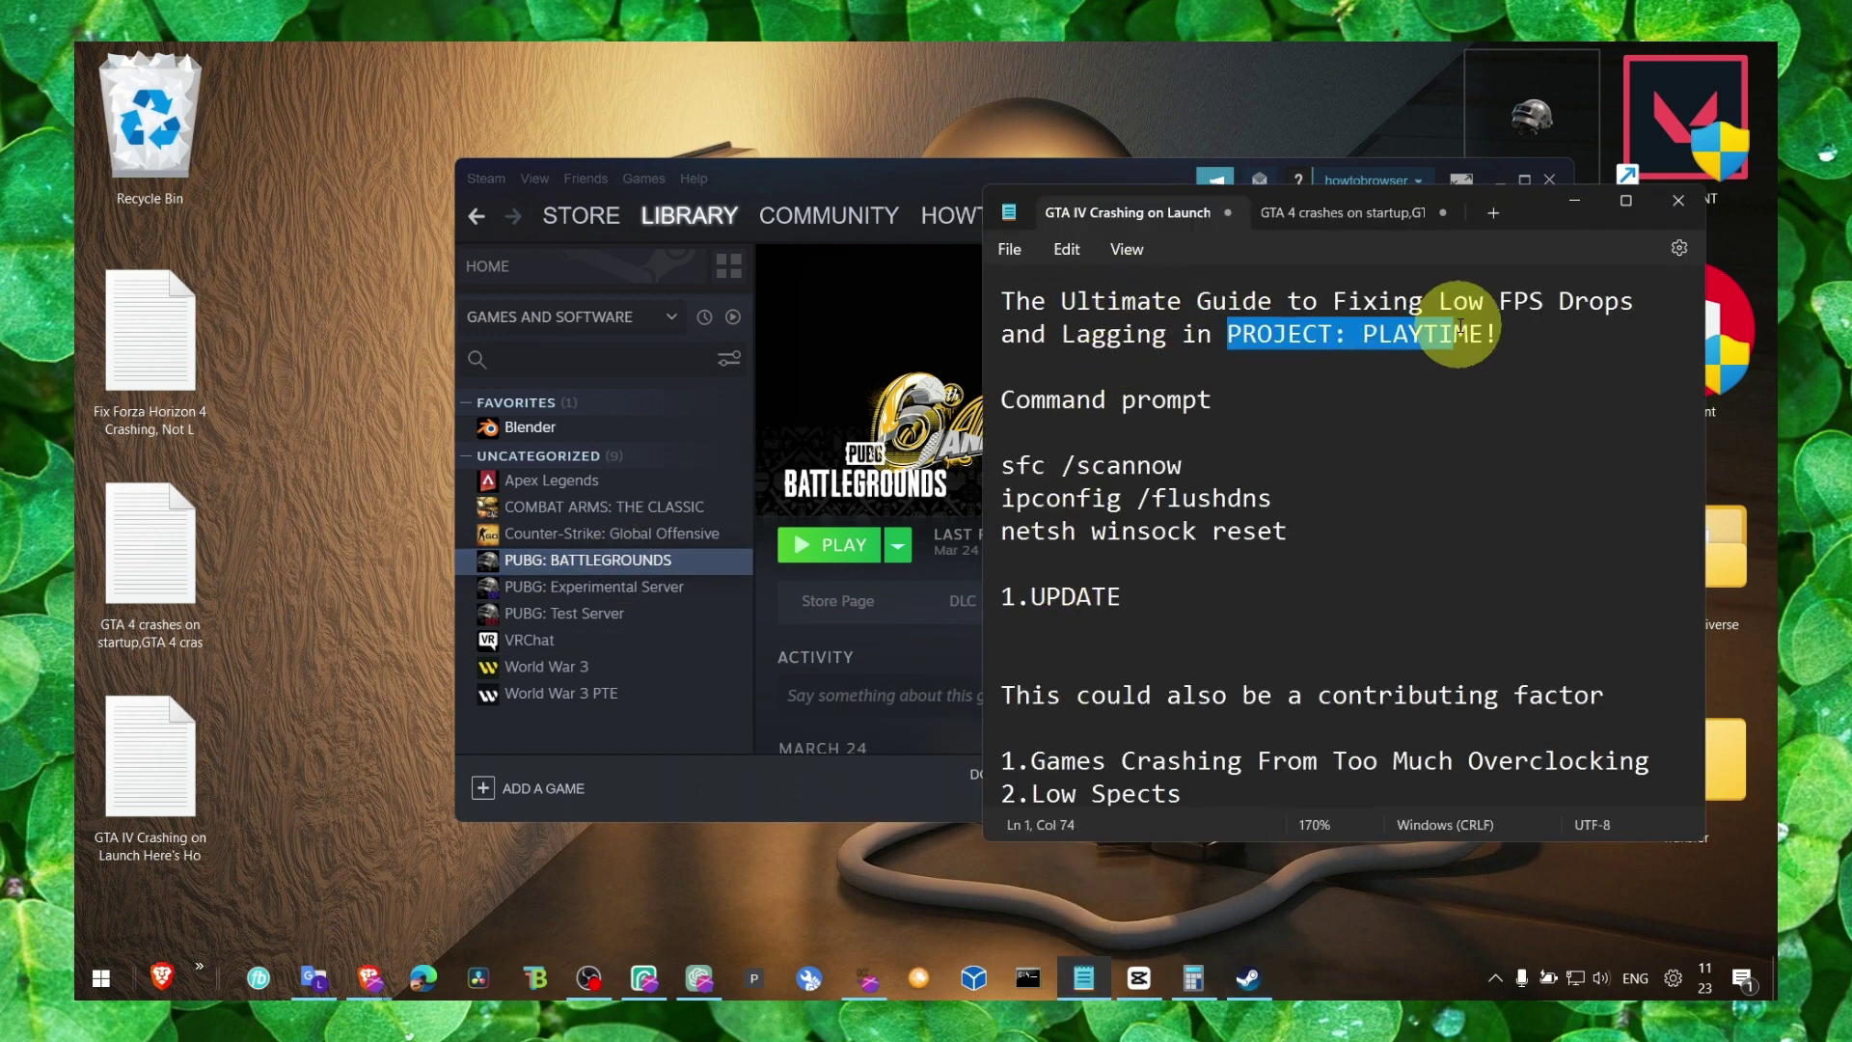
{"action": "left_click", "coordinate": [1574, 200]}
Step: View PUBG's Local Files properties and browse, then close, its install folder
{"action": "right_click", "coordinate": [587, 564]}
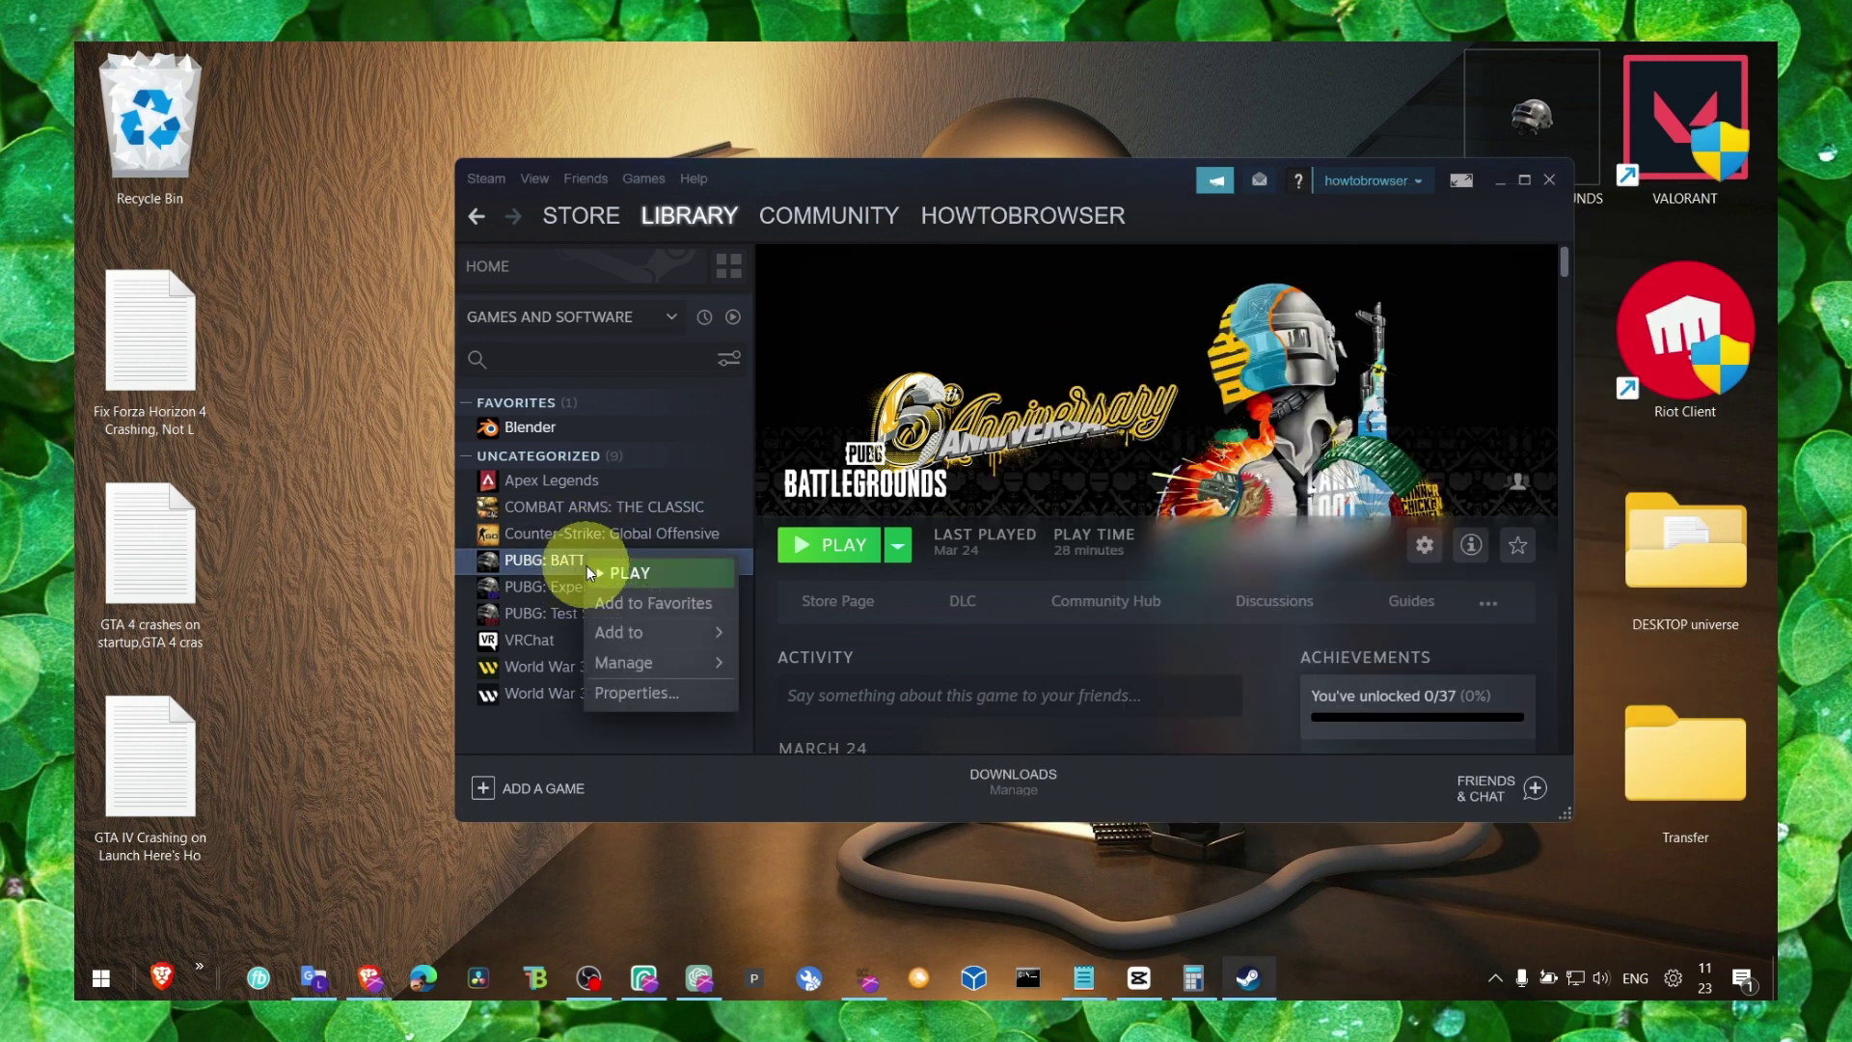
{"action": "left_click", "coordinate": [651, 691]}
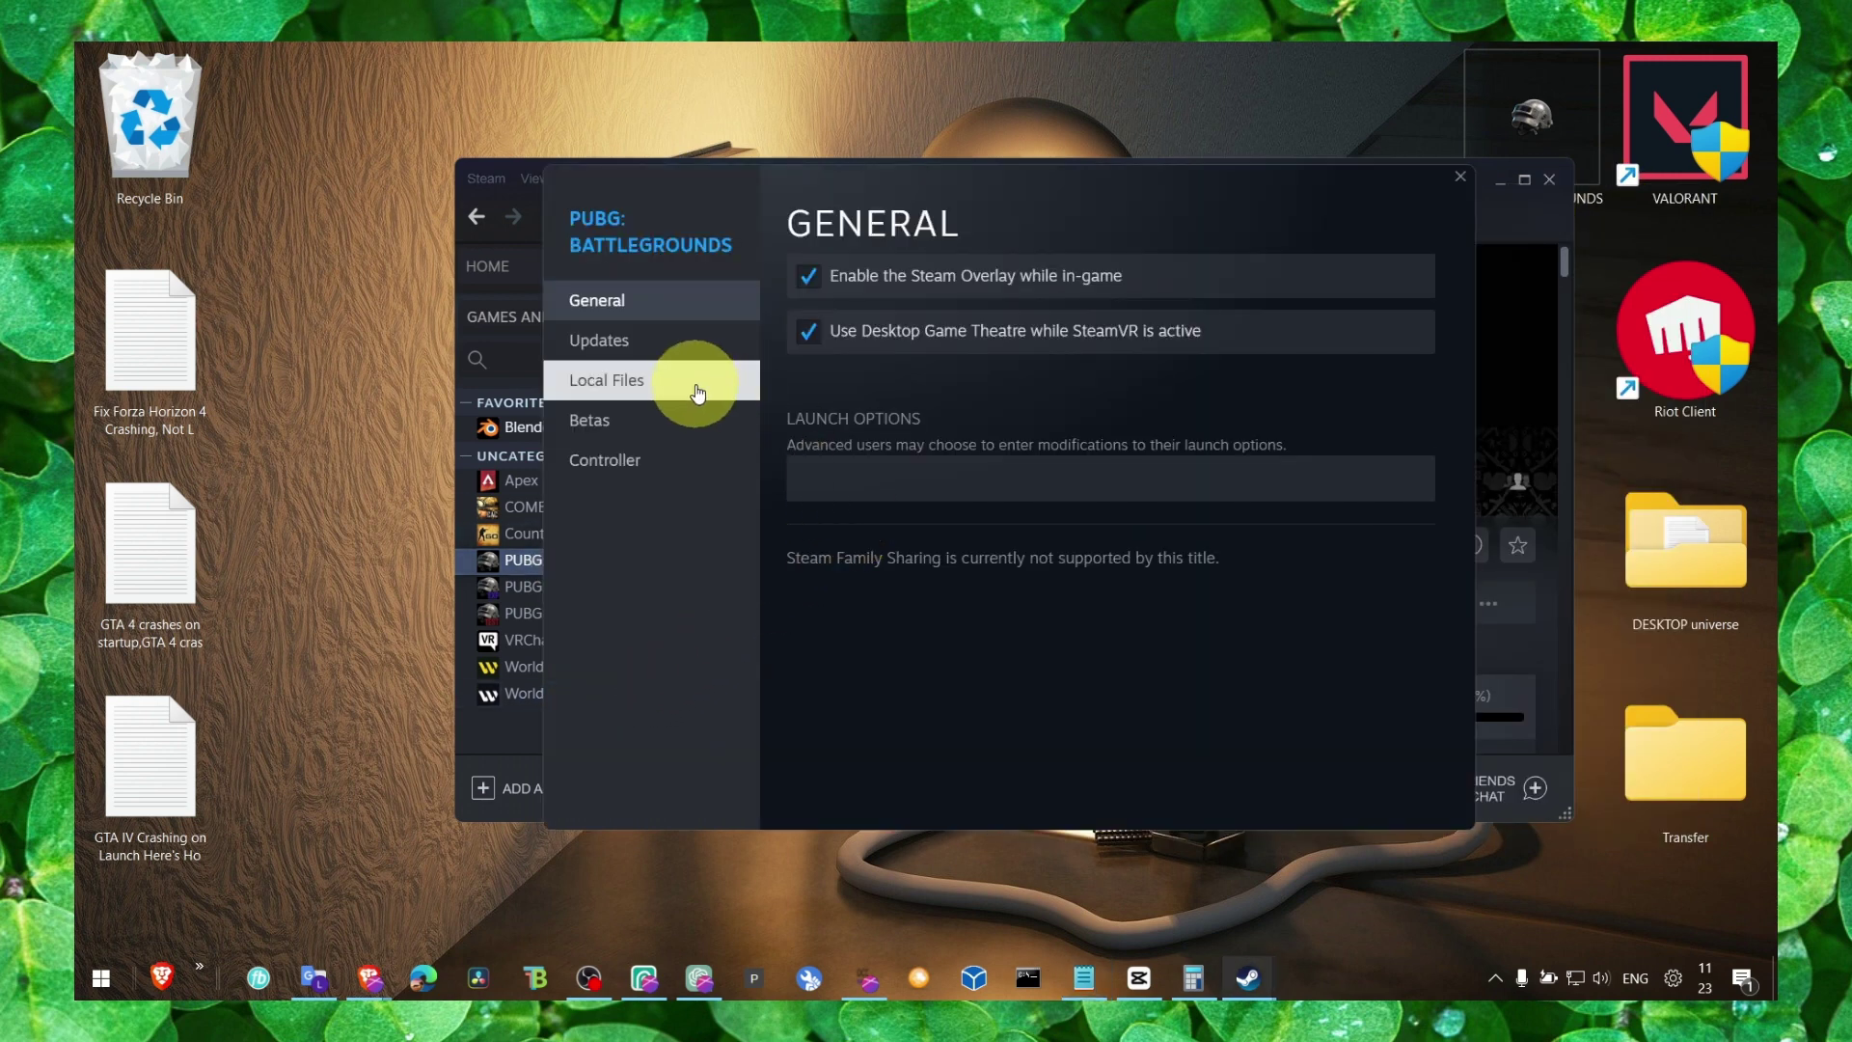
{"action": "left_click", "coordinate": [693, 381]}
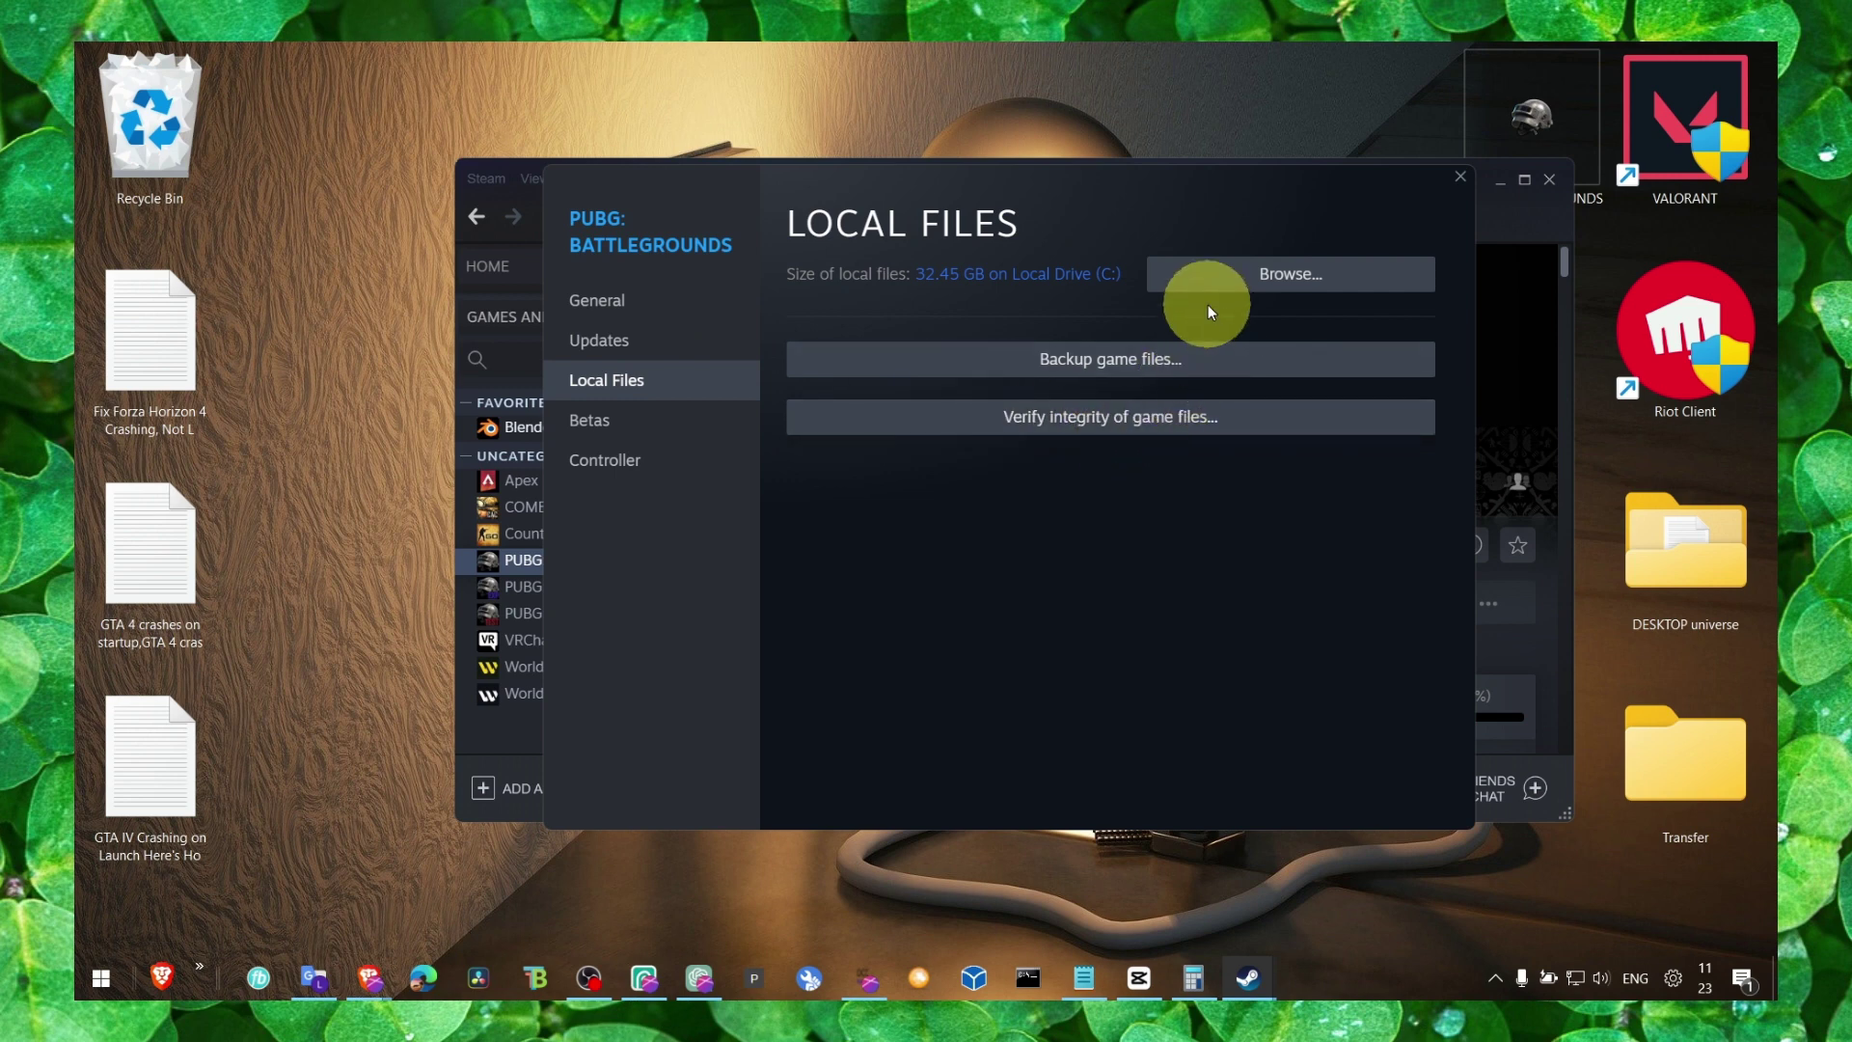
{"action": "left_click", "coordinate": [1211, 280]}
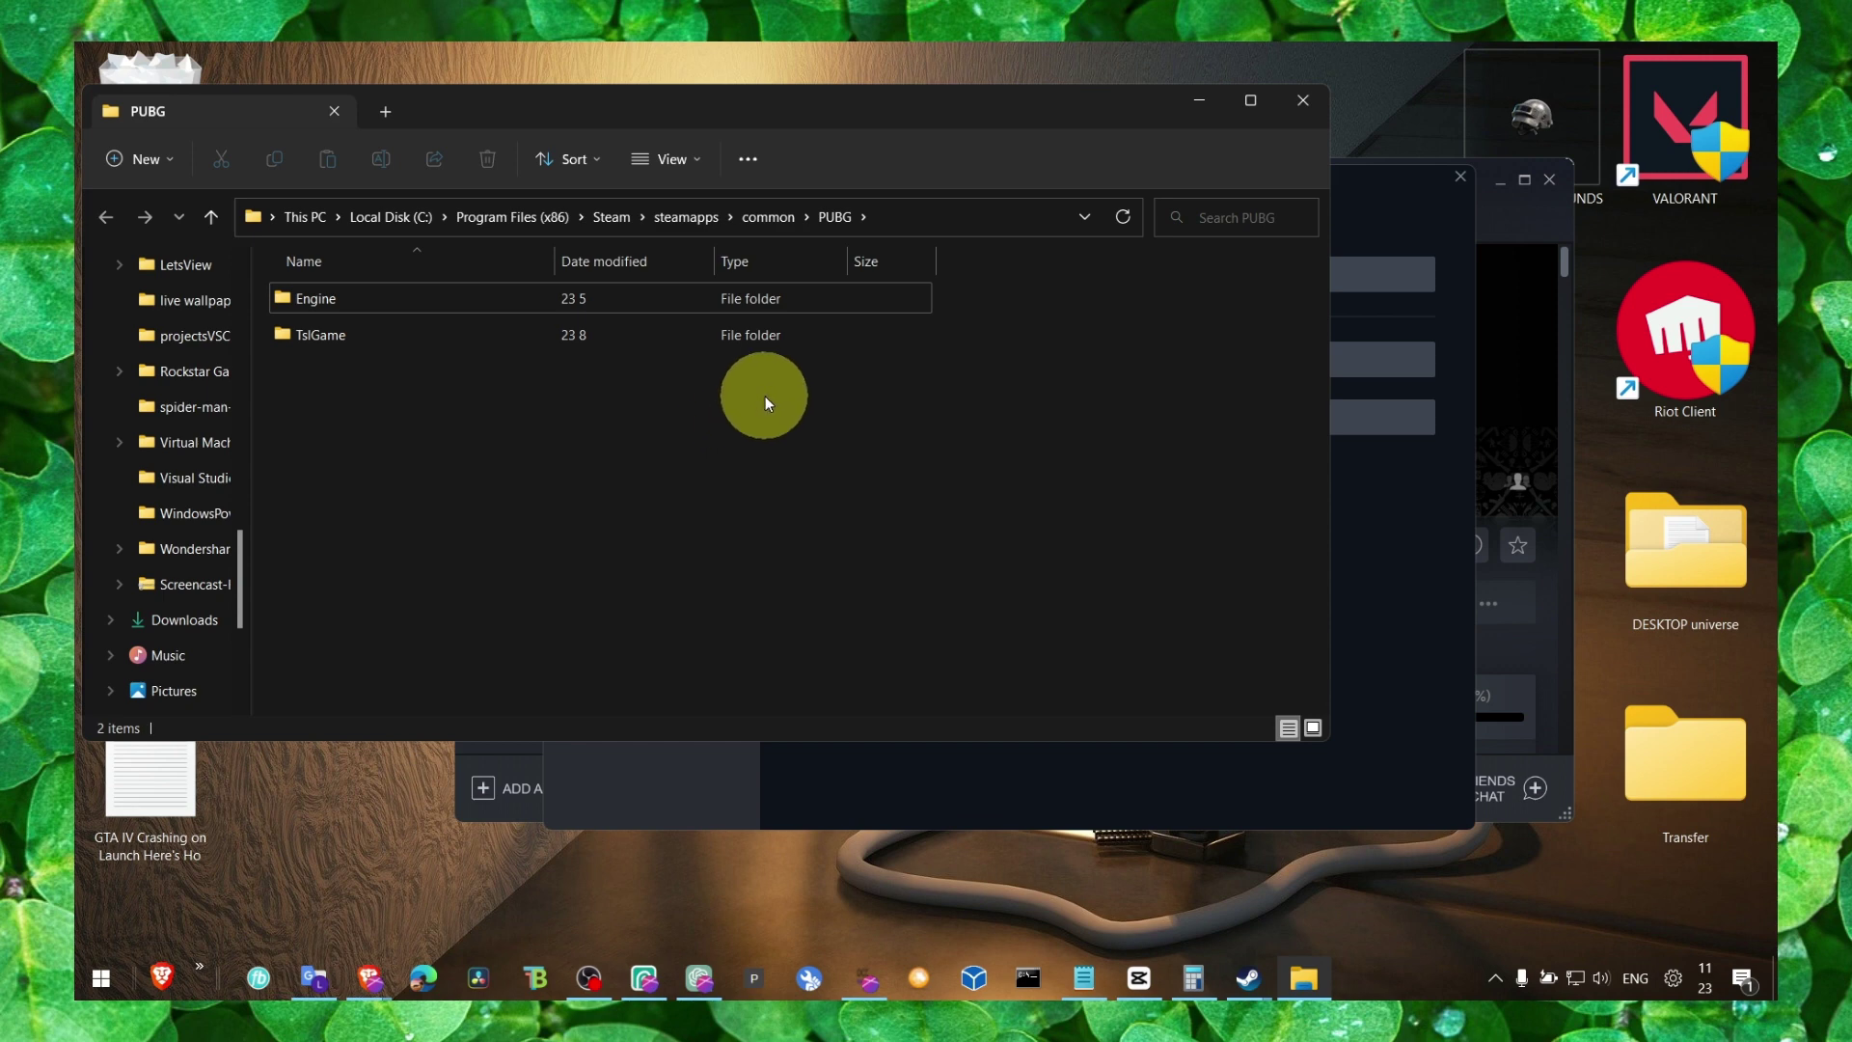
{"action": "left_click", "coordinate": [1302, 102]}
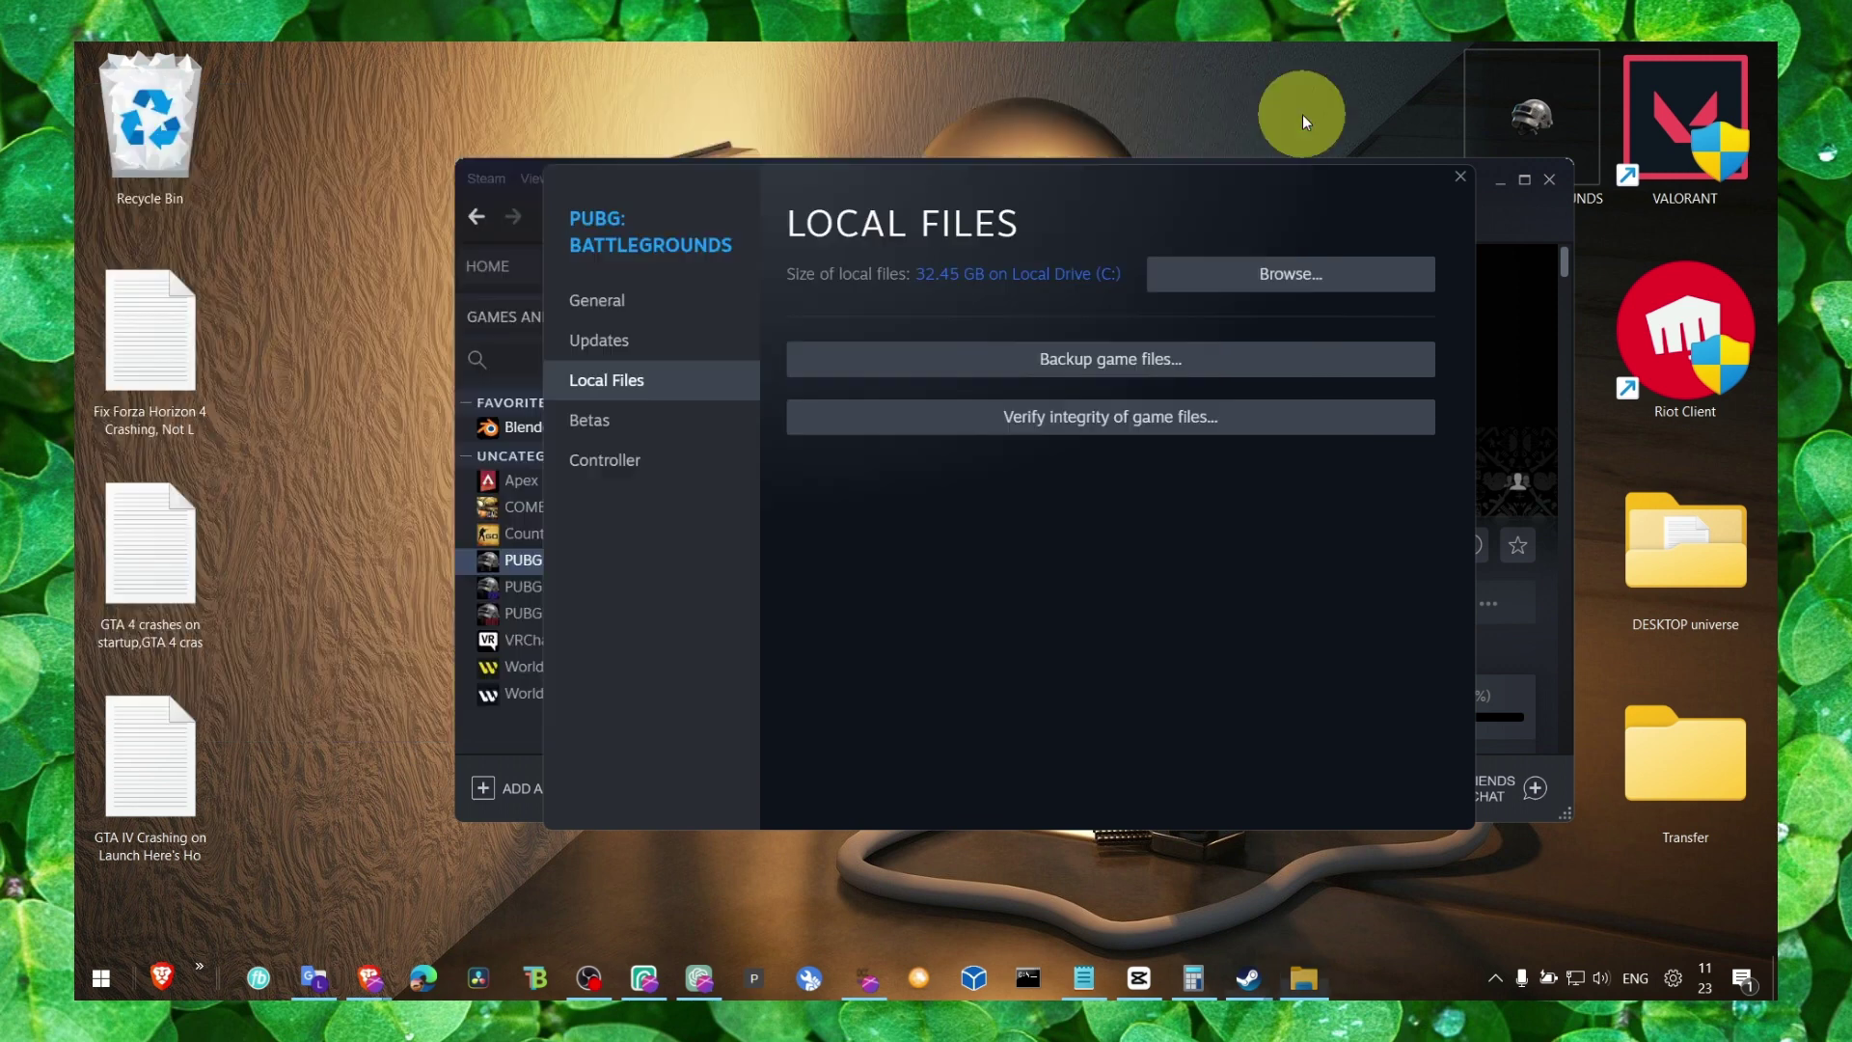
Step: Recheck VALORANT's compatibility settings, then close the PUBG properties and Steam
{"action": "right_click", "coordinate": [1678, 150]}
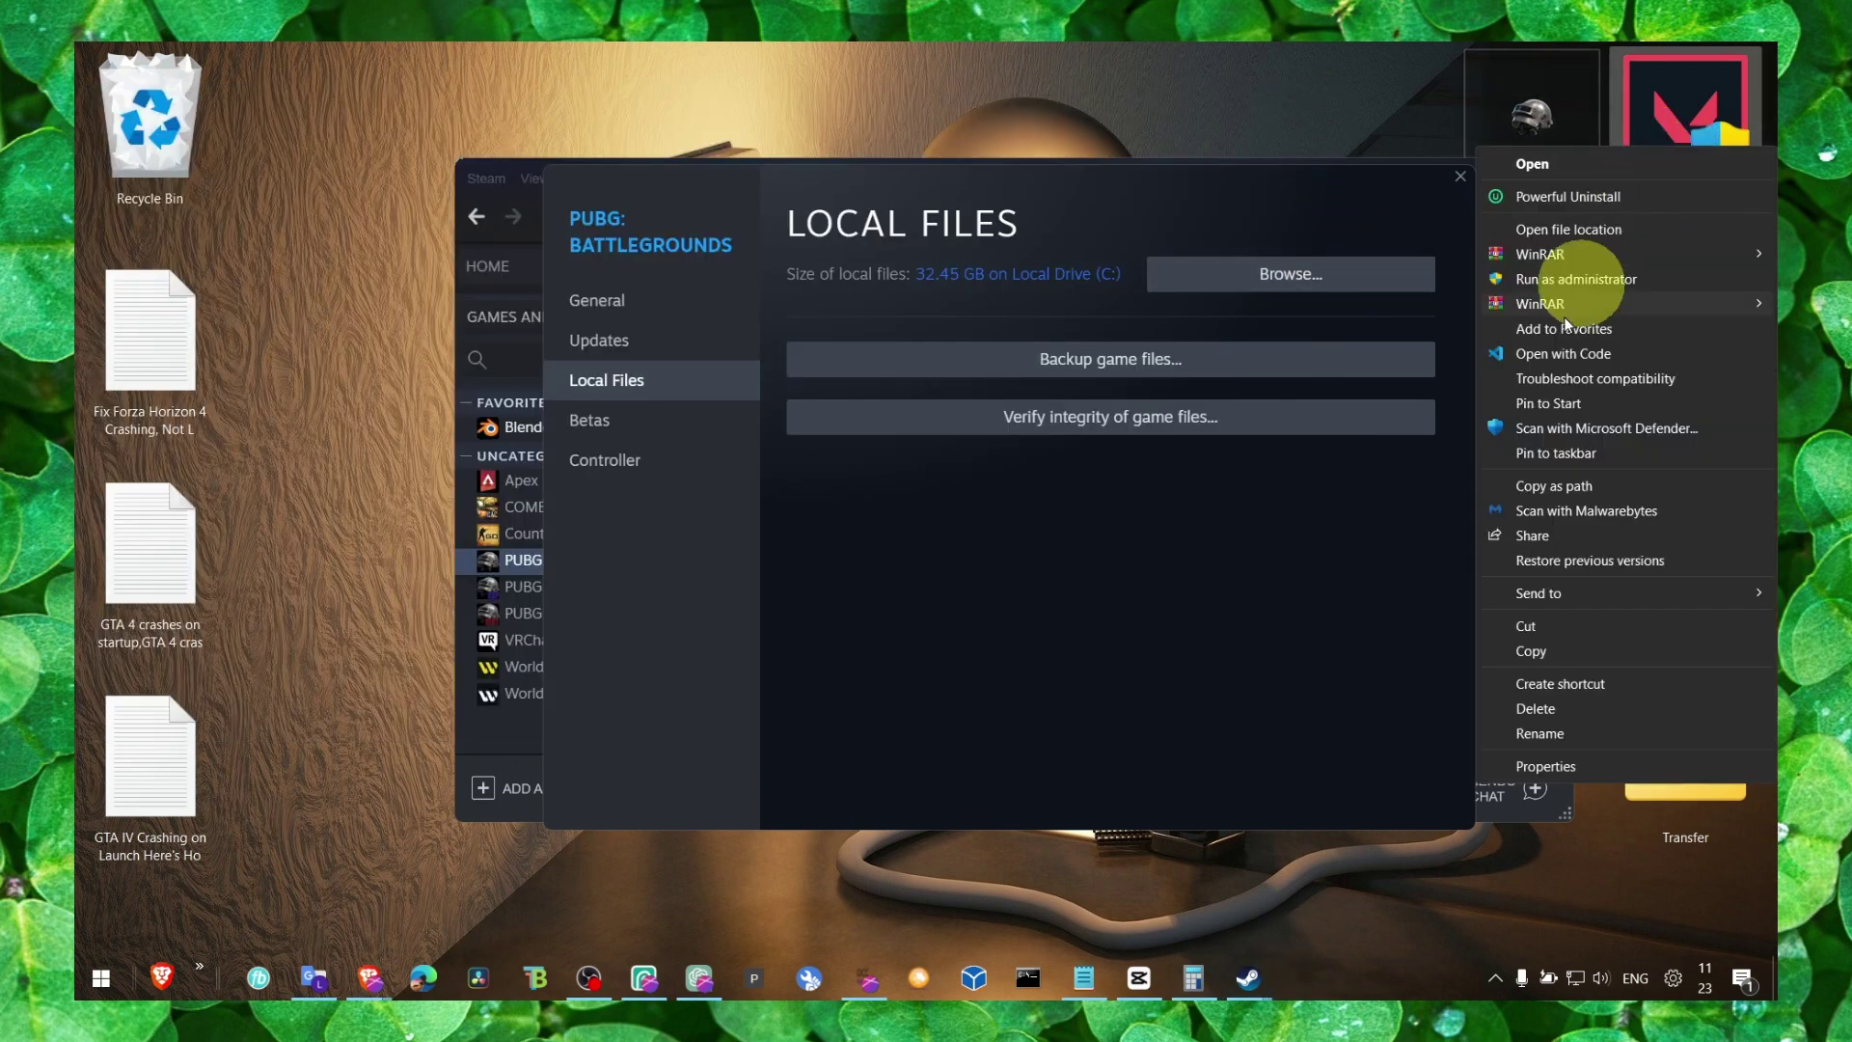
{"action": "left_click", "coordinate": [1539, 767]}
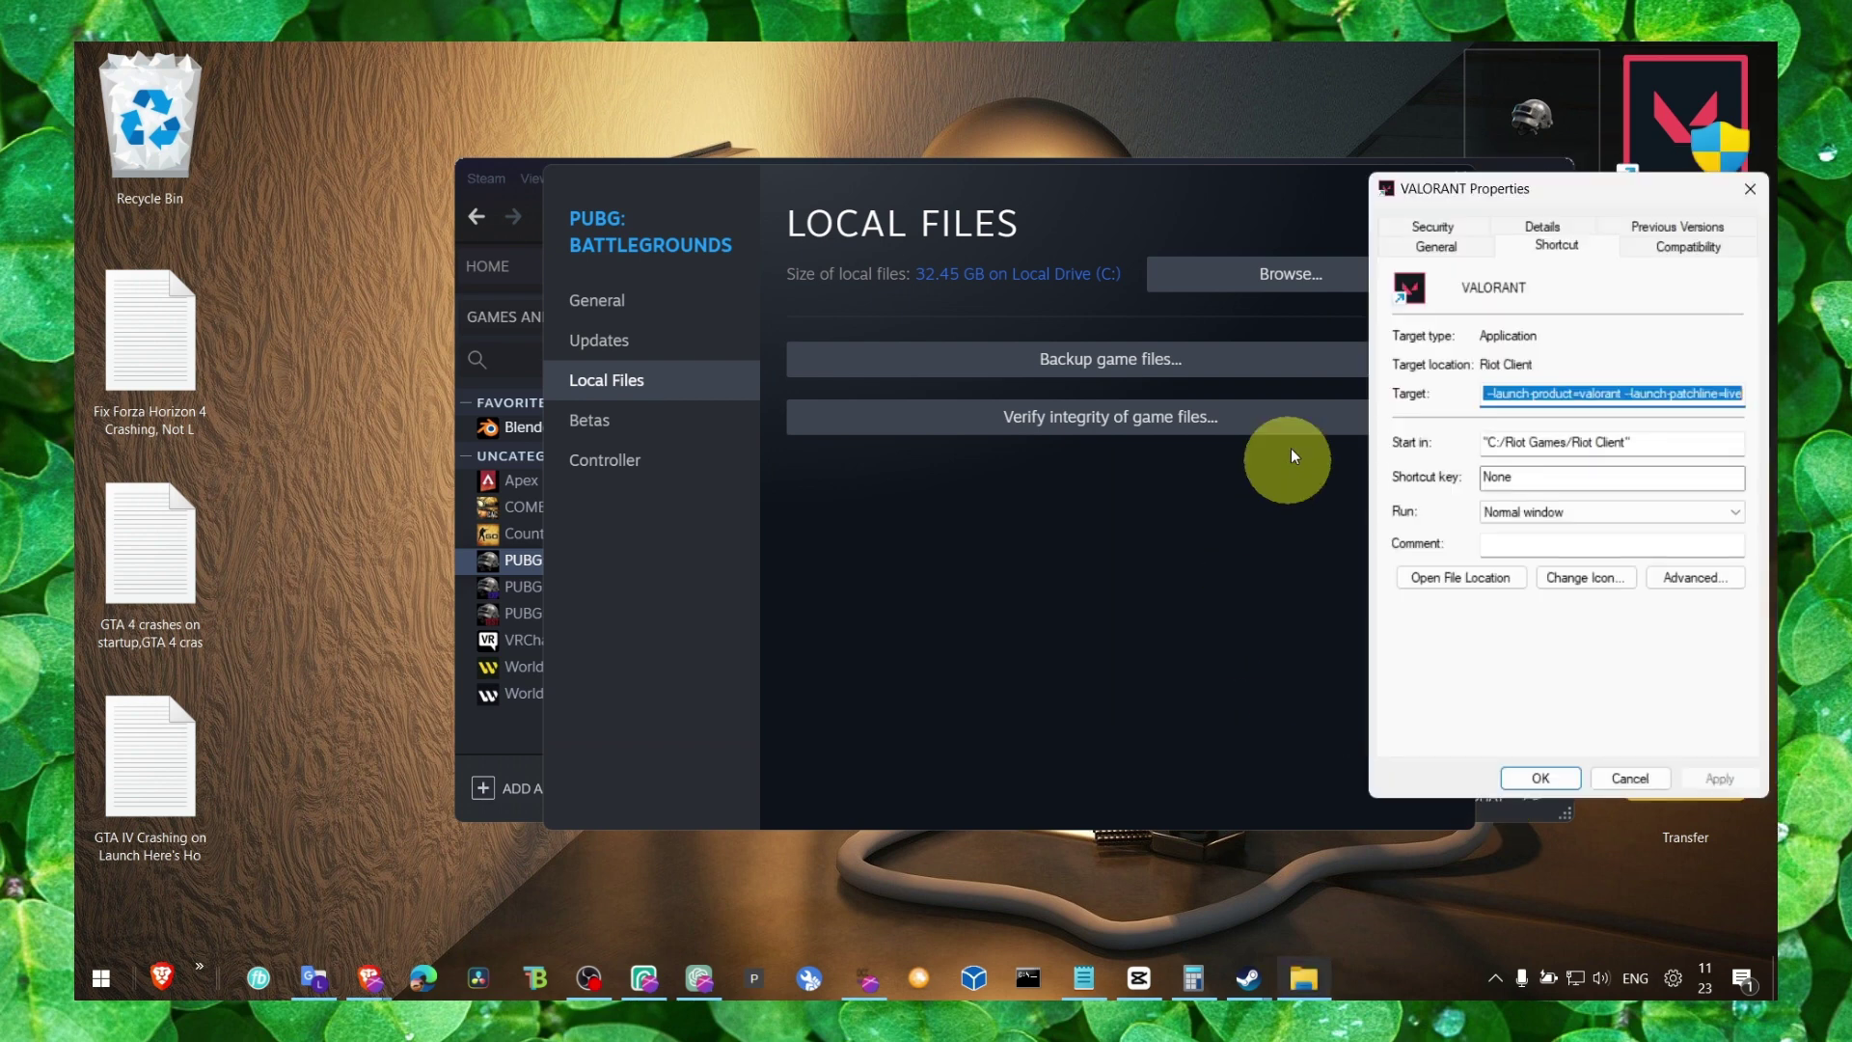
{"action": "left_click", "coordinate": [1665, 247]}
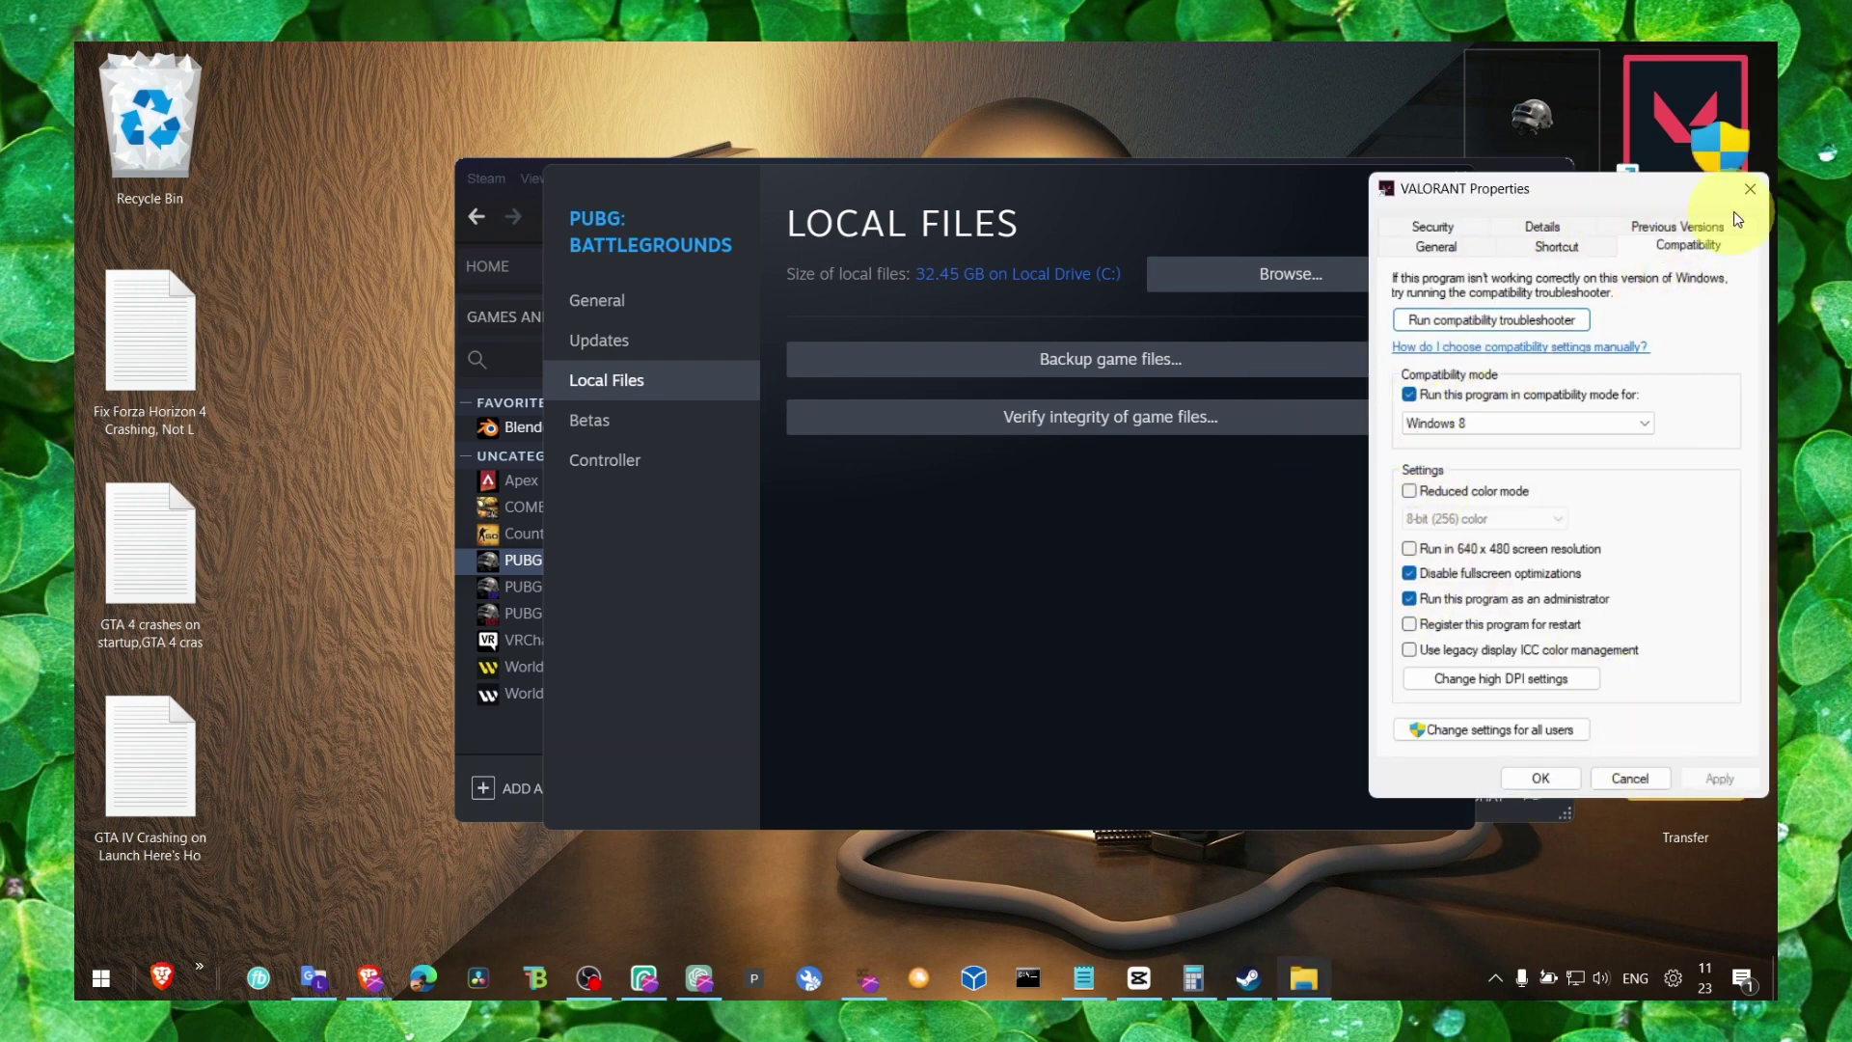
{"action": "left_click", "coordinate": [1749, 188]}
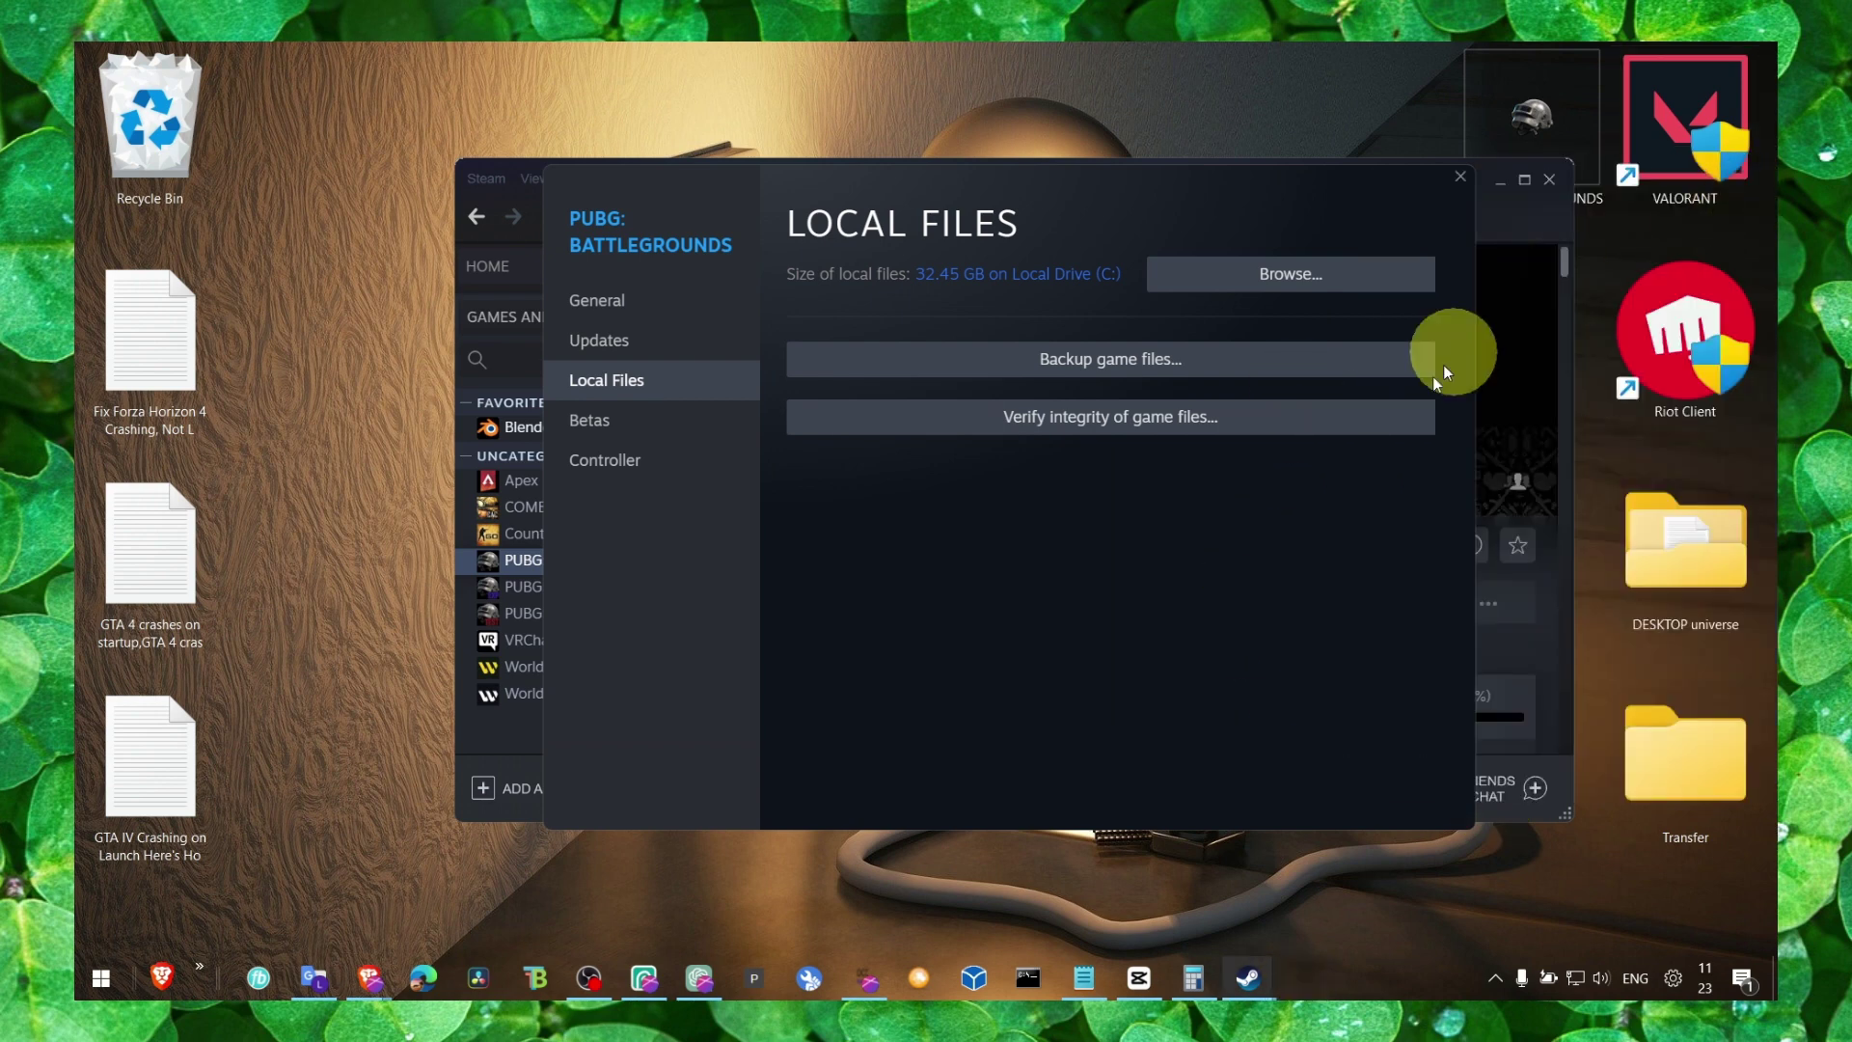
{"action": "left_click", "coordinate": [1460, 180]}
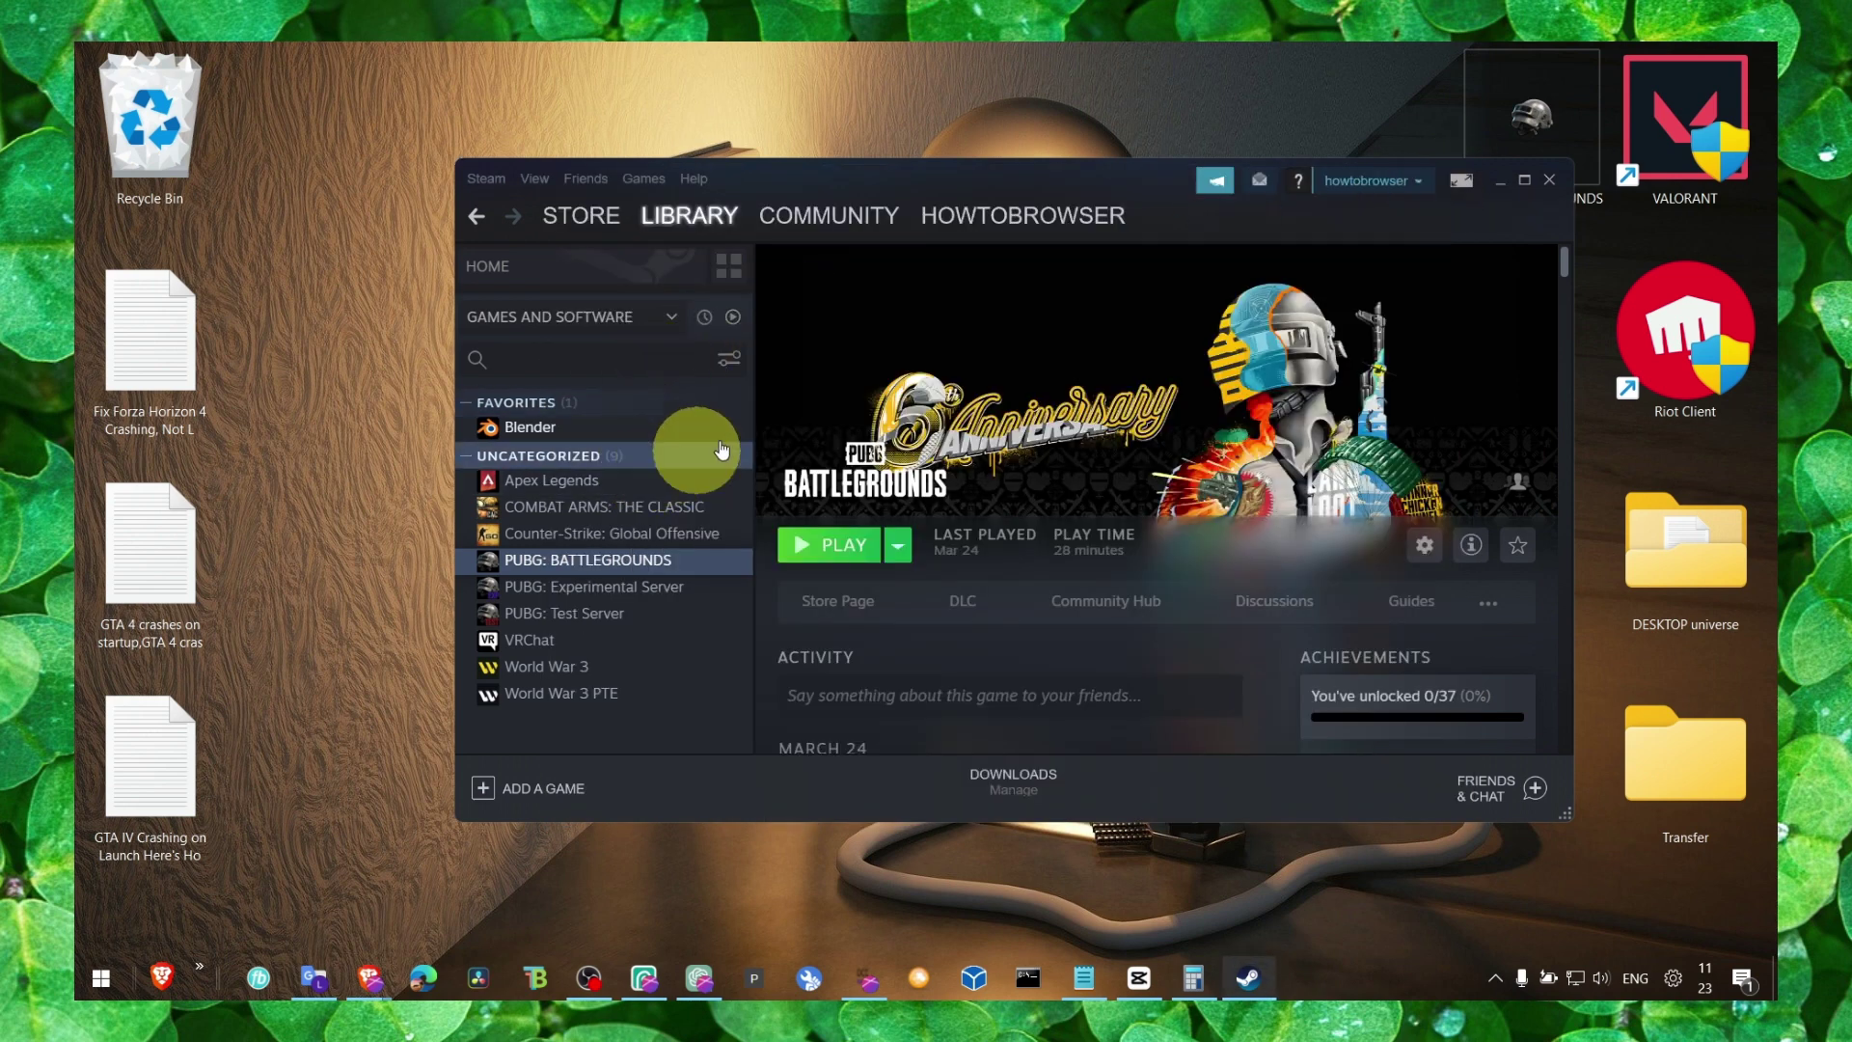
{"action": "left_click", "coordinate": [1500, 182]}
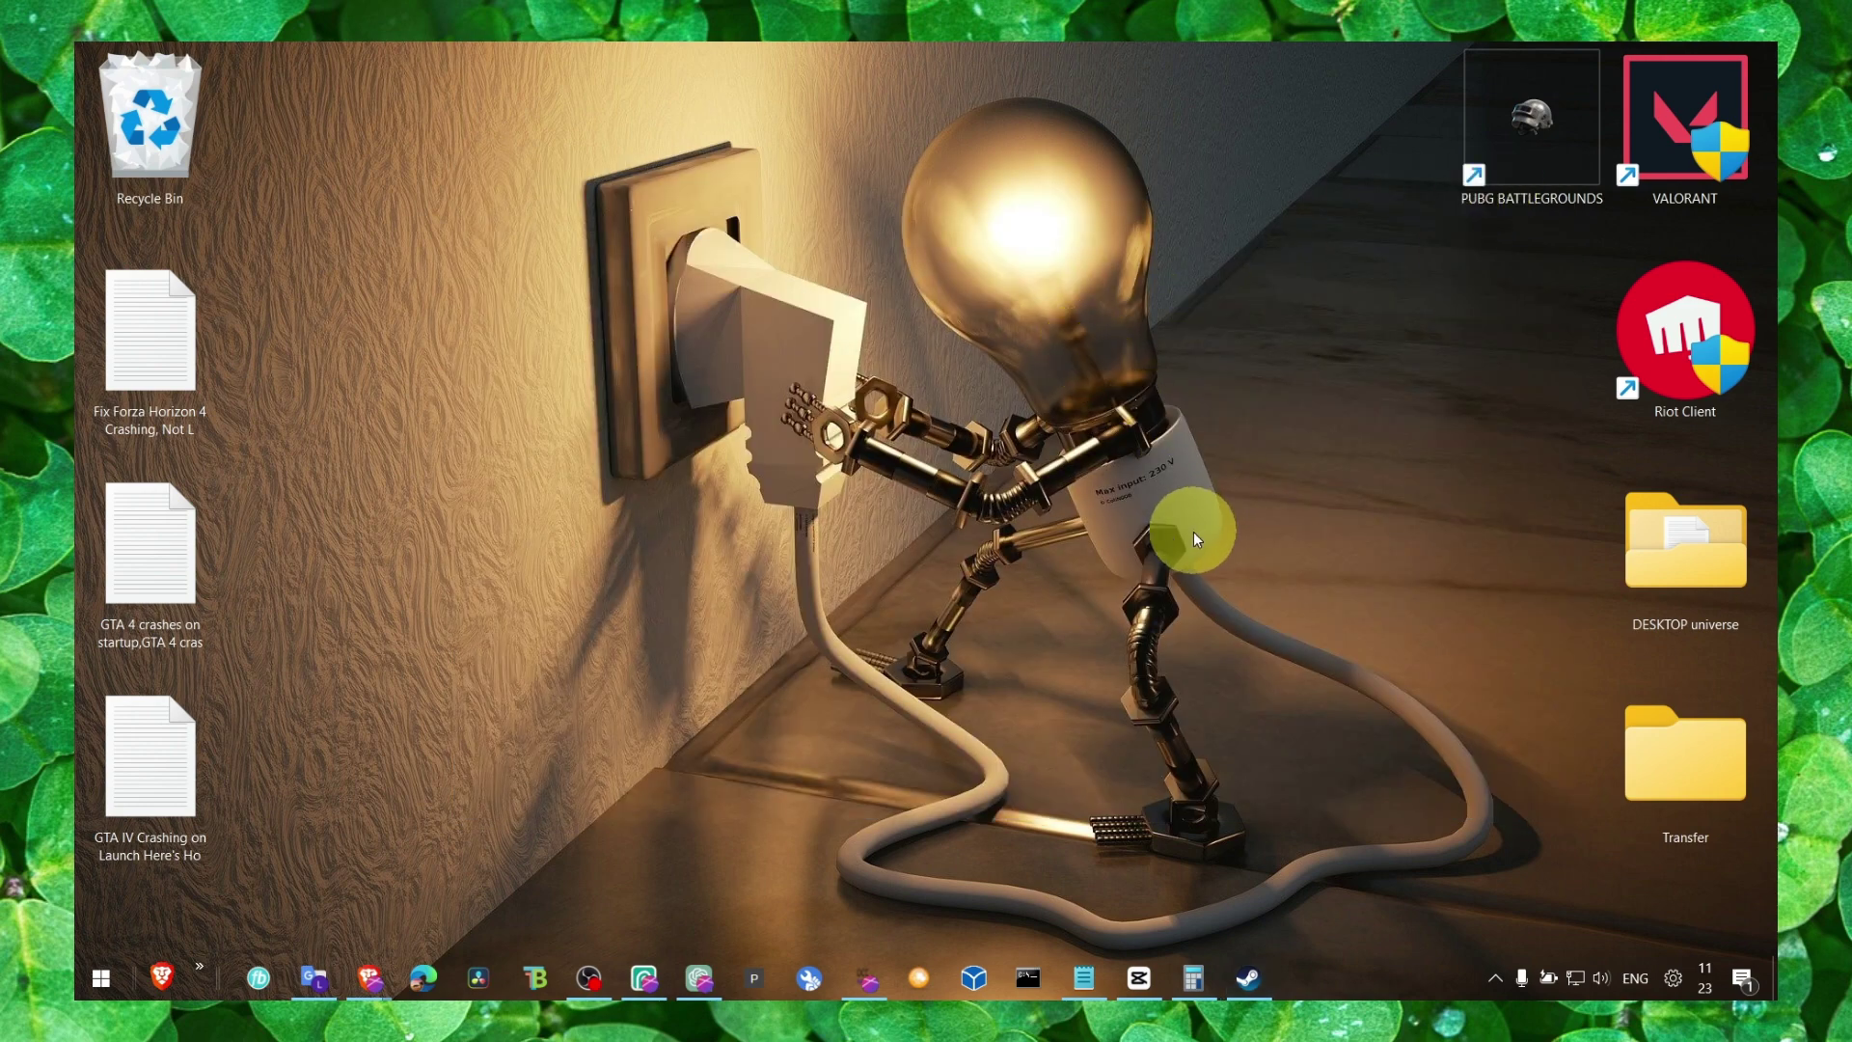
Step: Search 'game', open Game Mode, and switch on the Xbox Game Bar controller button
{"action": "key", "text": "super"}
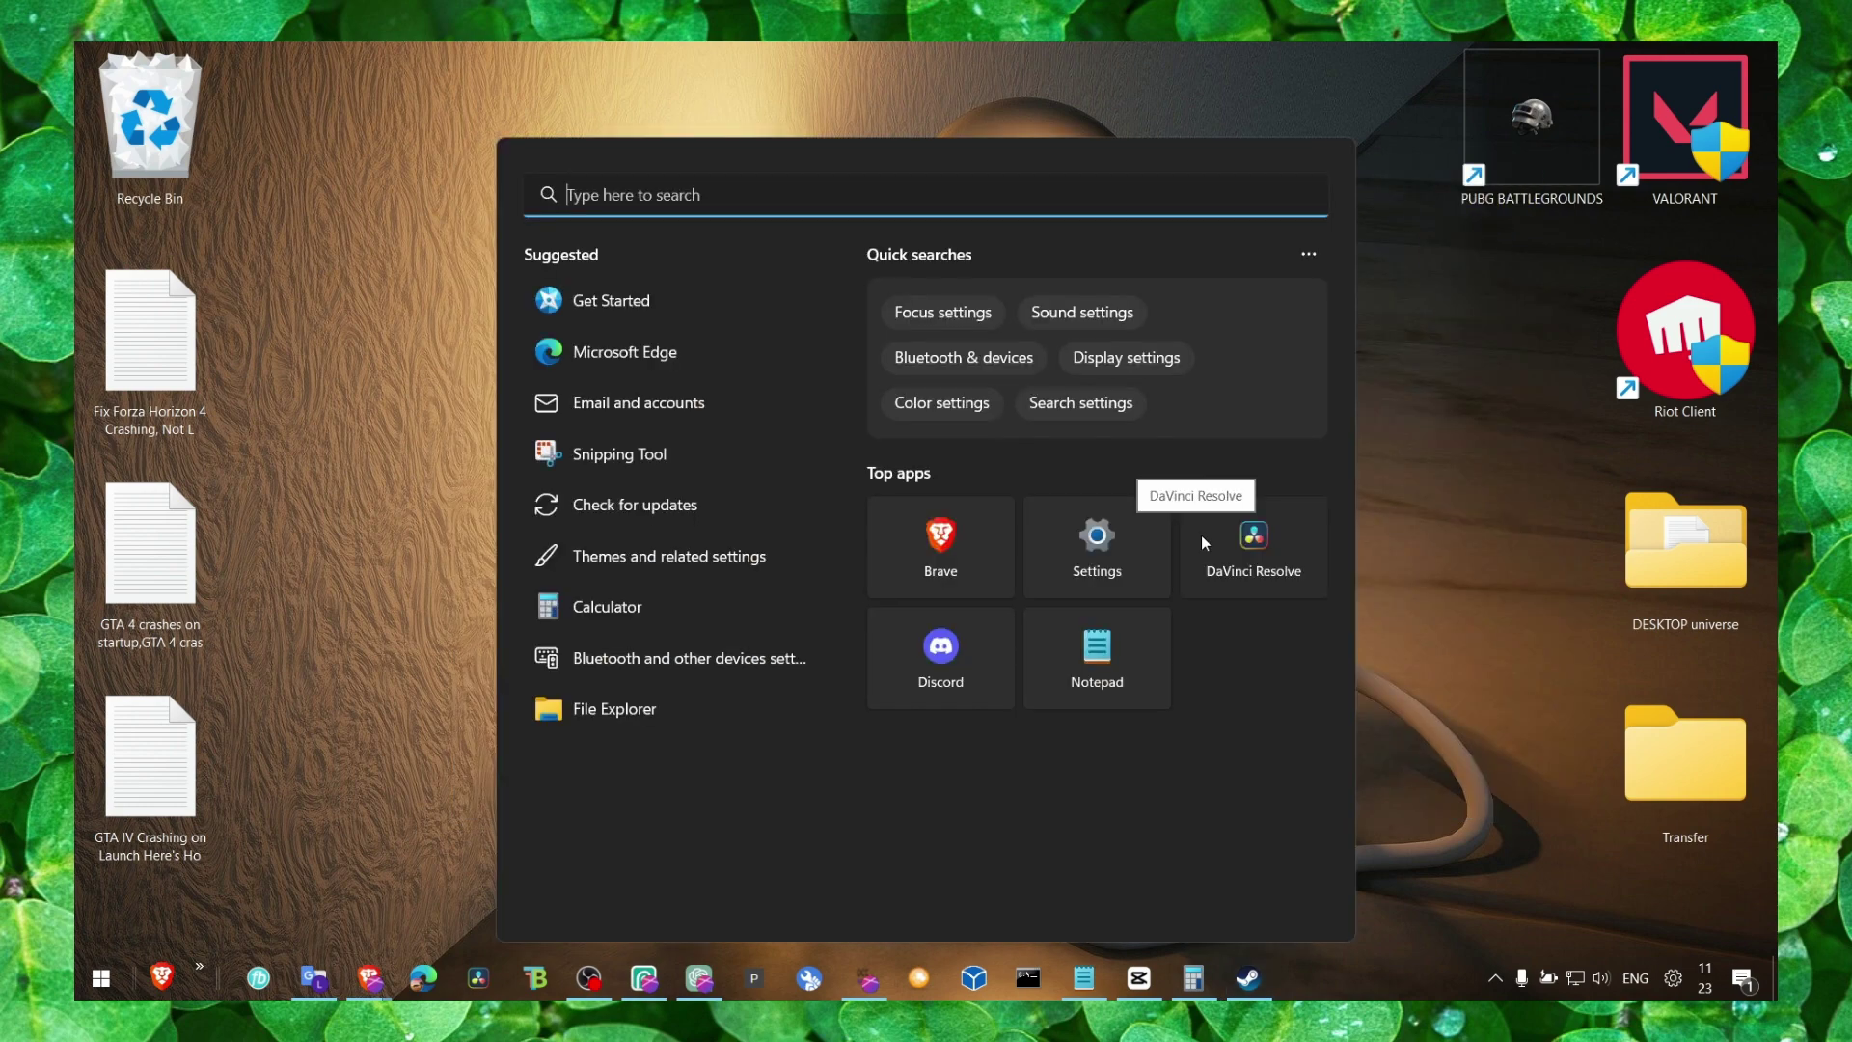
{"action": "type", "text": "game"}
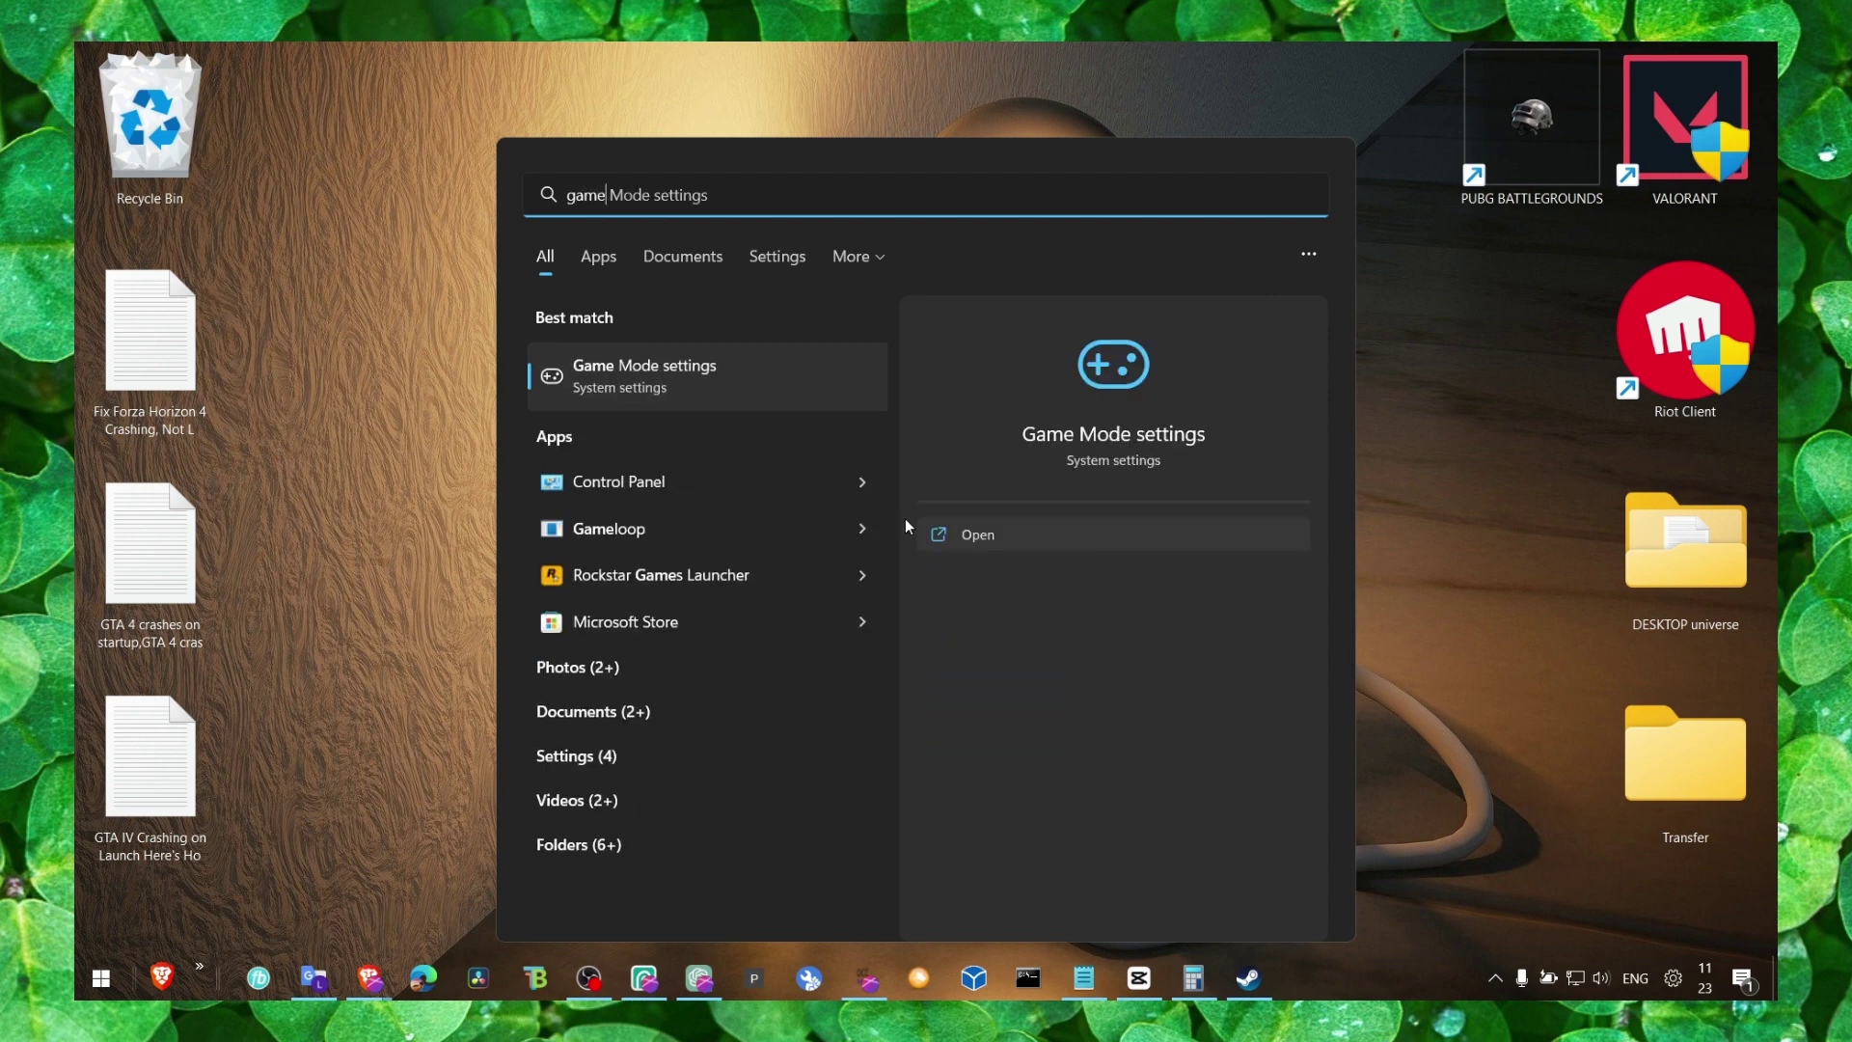
{"action": "left_click", "coordinate": [697, 366]}
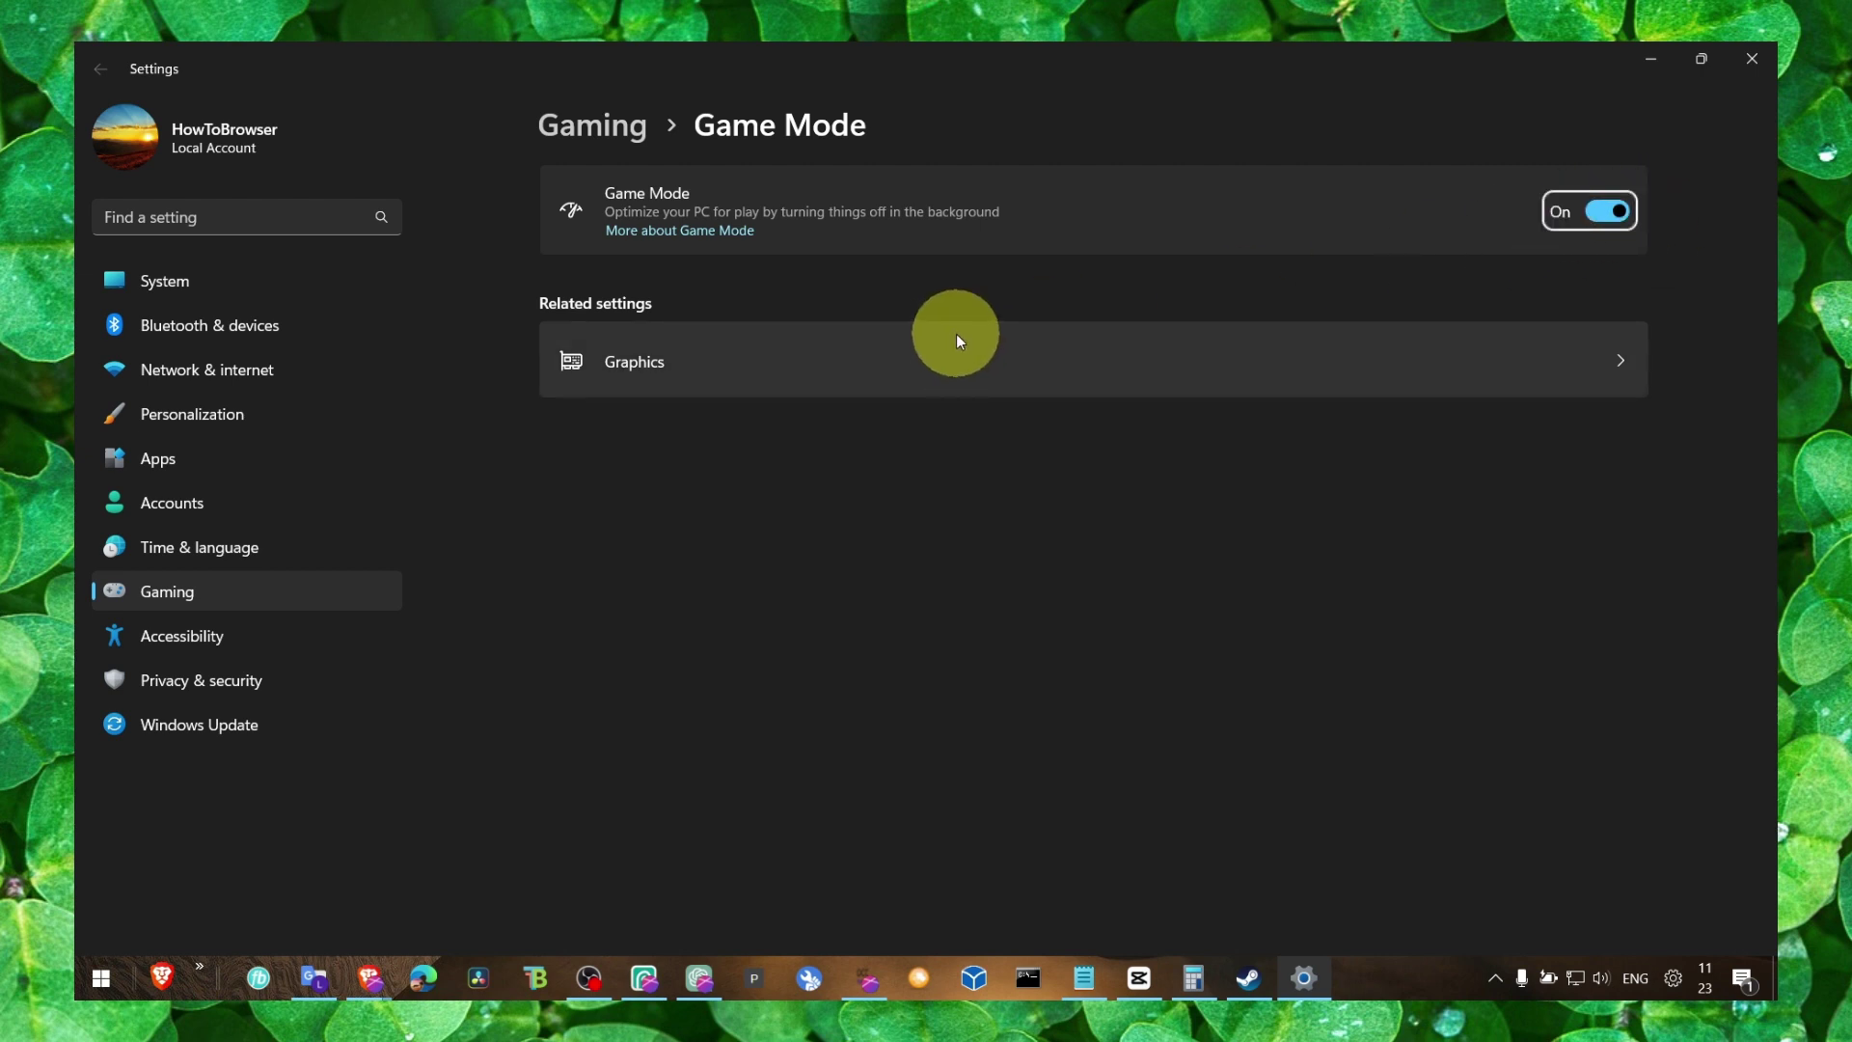
{"action": "left_click", "coordinate": [644, 145]}
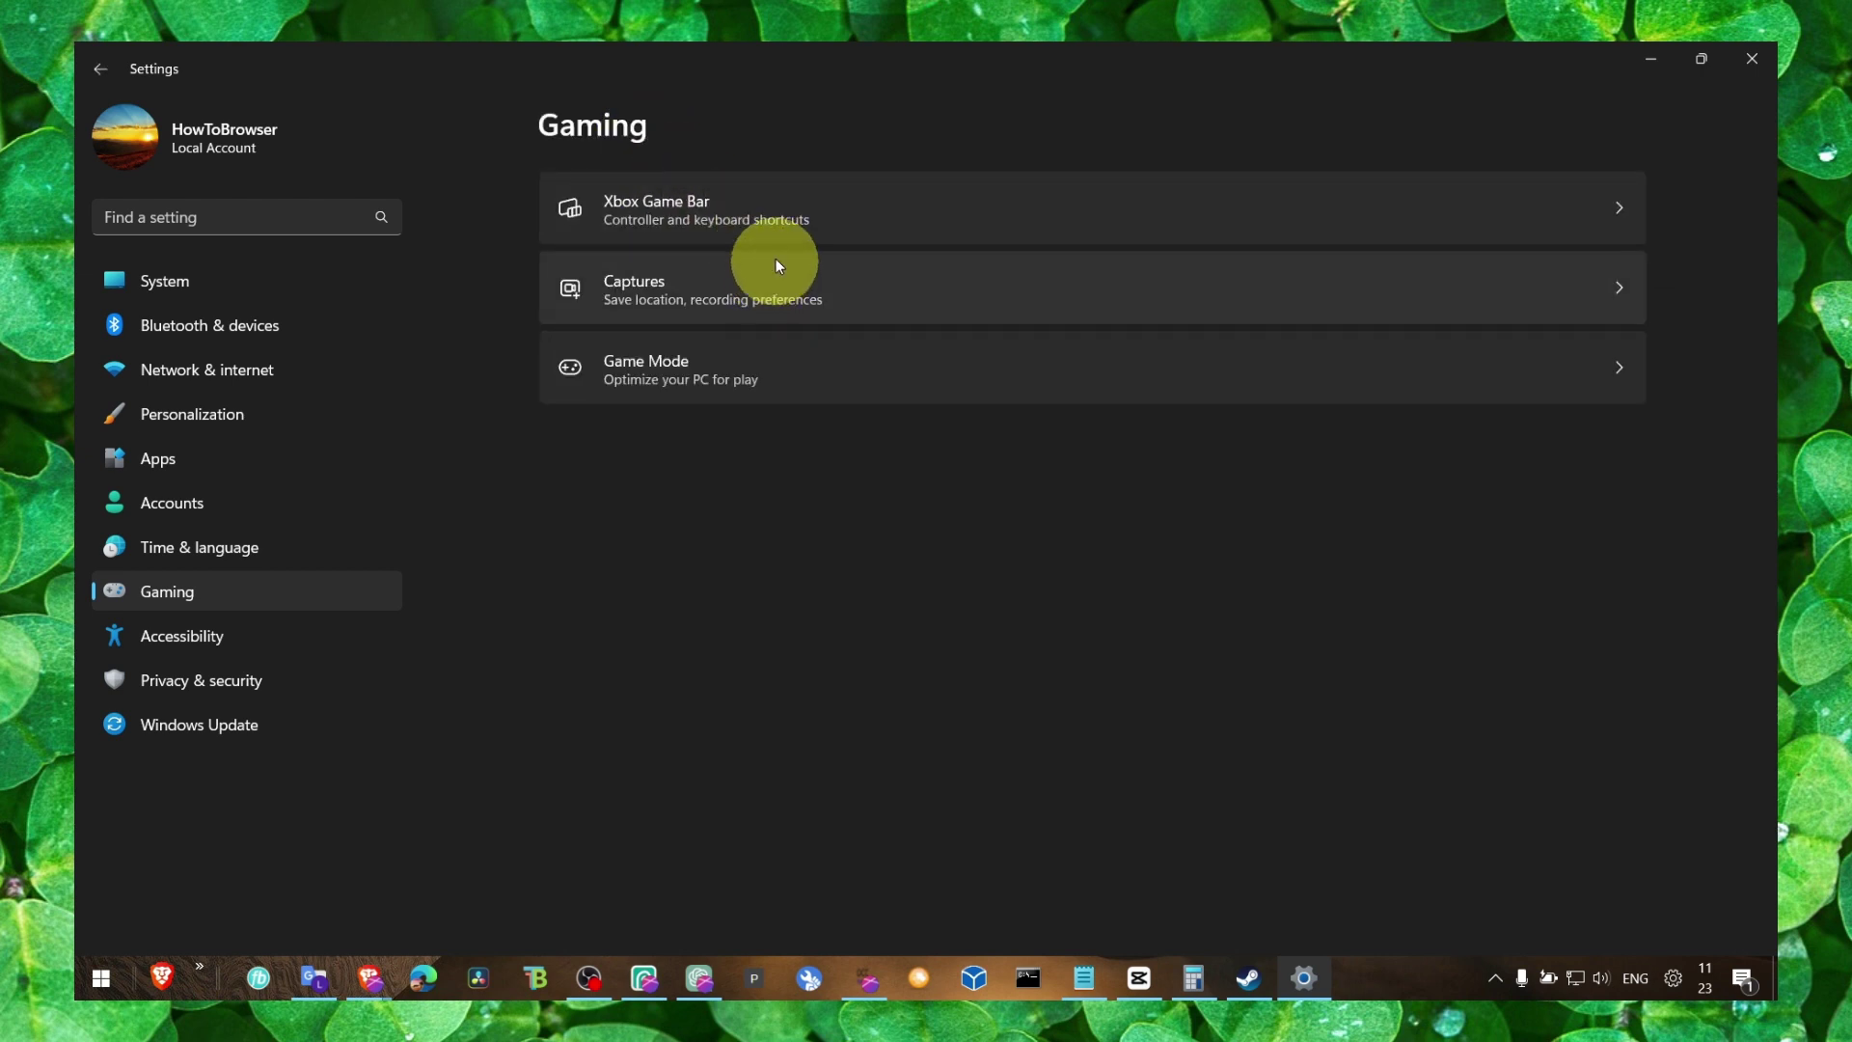
{"action": "left_click", "coordinate": [777, 232]}
{"action": "left_click", "coordinate": [1620, 212]}
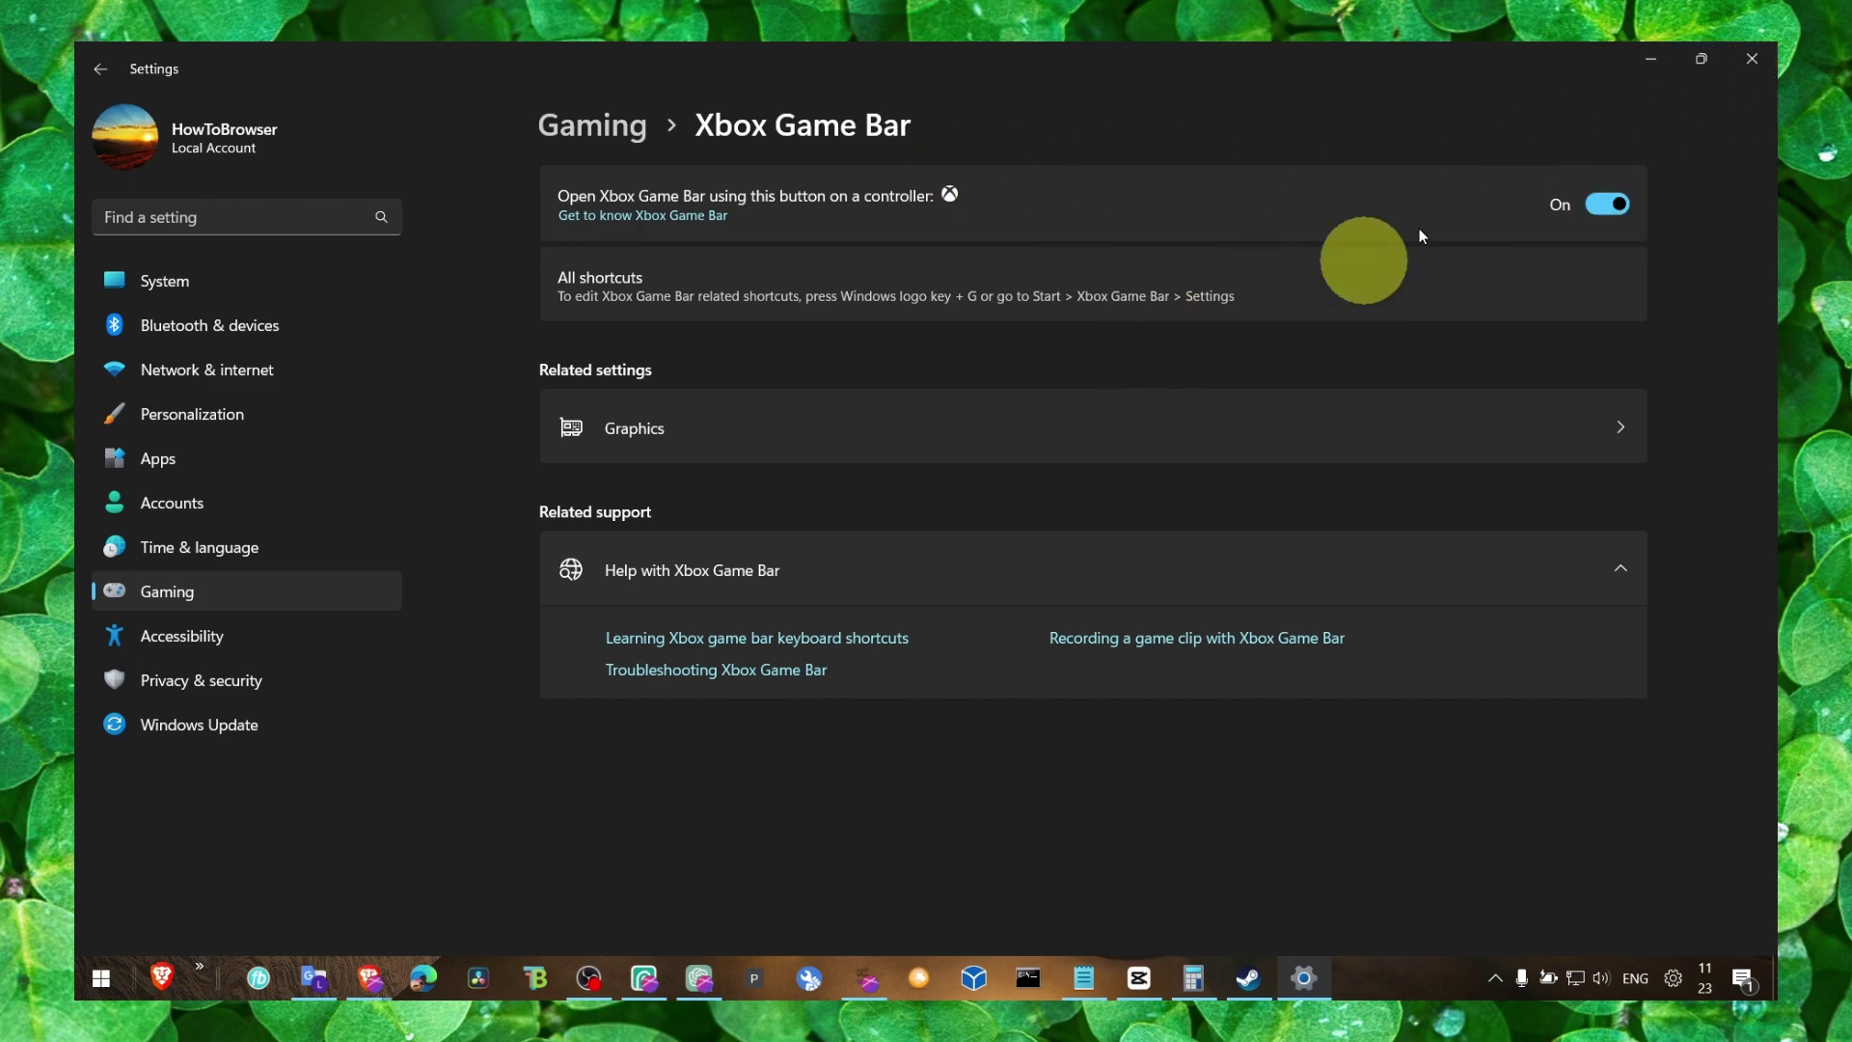
{"action": "left_click", "coordinate": [1751, 57]}
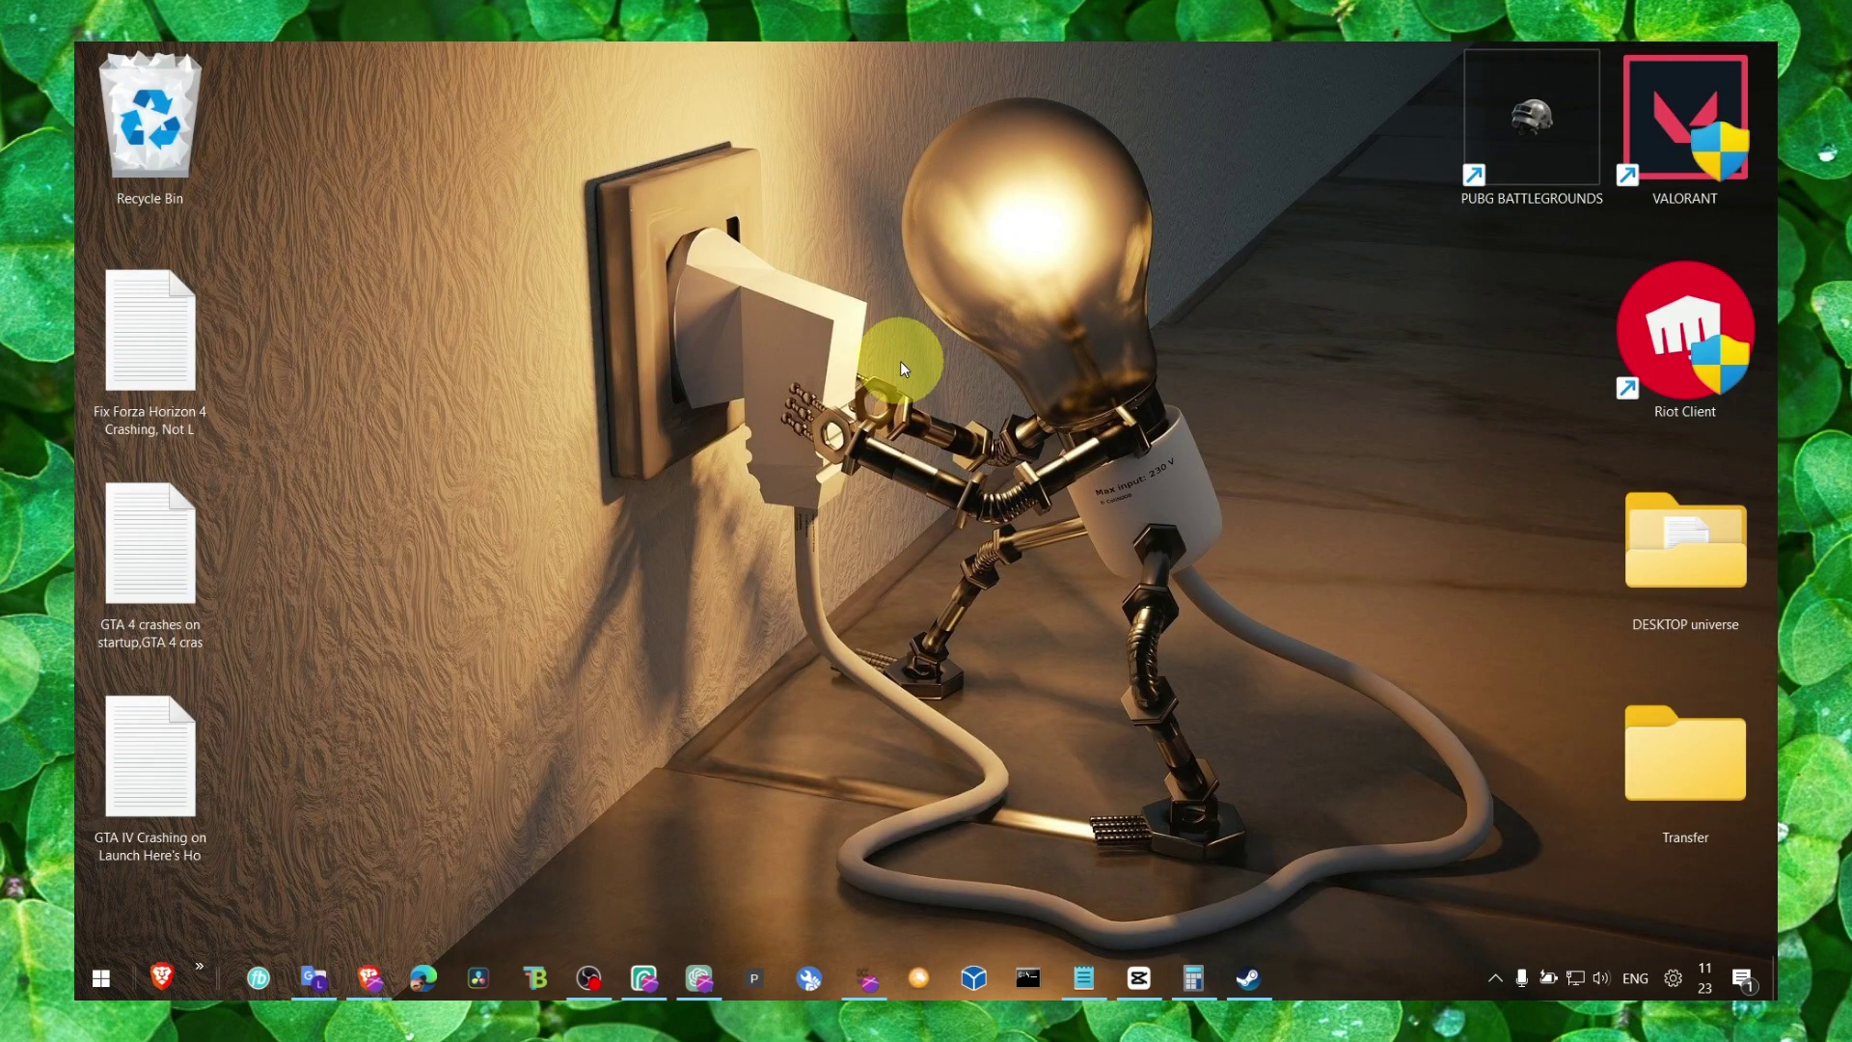
{"action": "right_click", "coordinate": [1350, 976]}
{"action": "left_click", "coordinate": [1205, 815]}
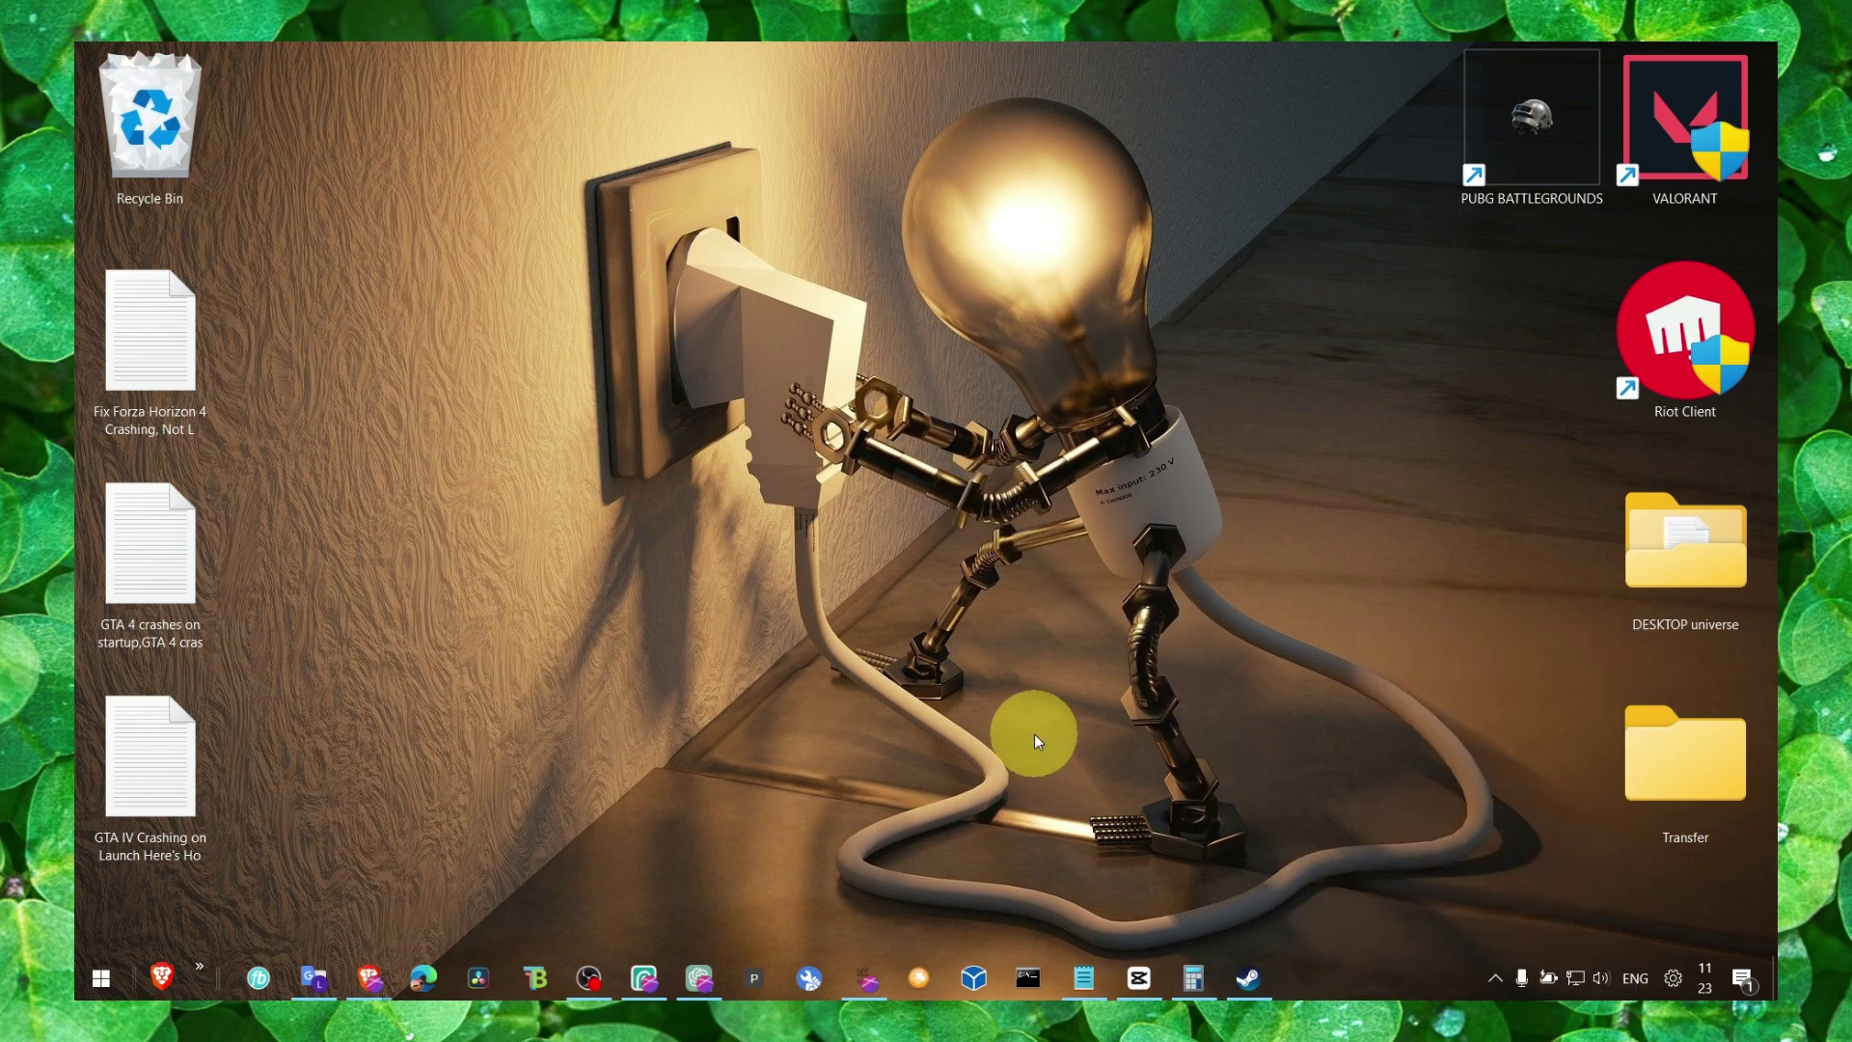